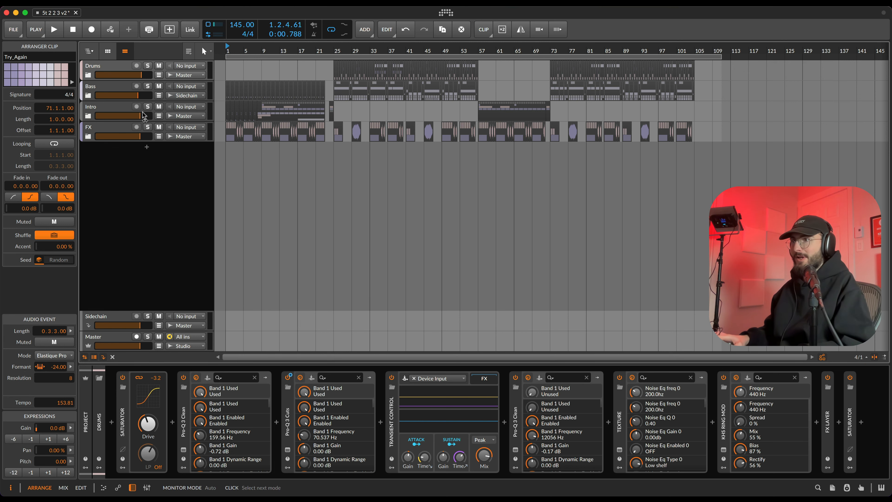
# Unfold the Drums group to show its child tracks and play the arrangement from bar 23.
pyautogui.click(90, 75)
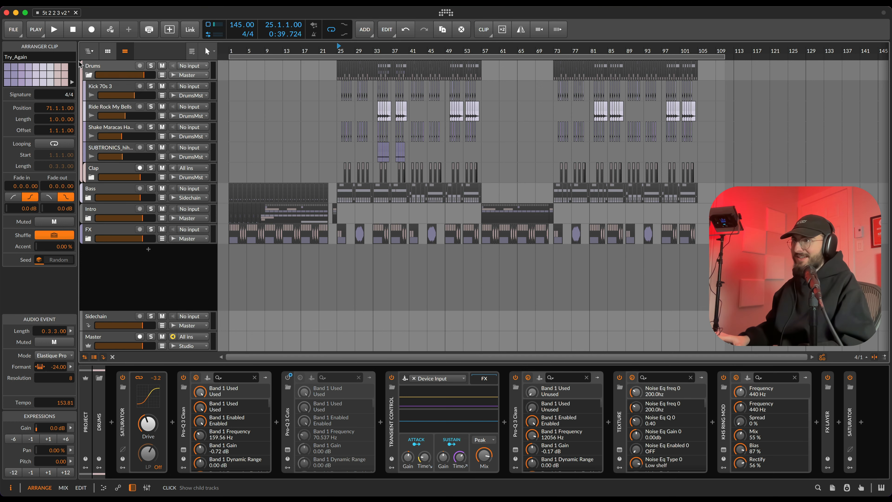
pyautogui.moveTo(333, 47); pyautogui.dragTo(325, 49)
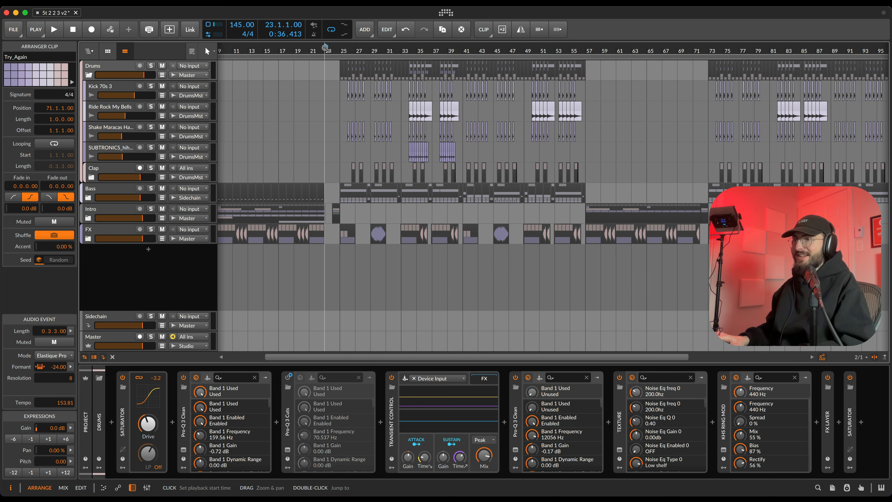
pyautogui.press('space')
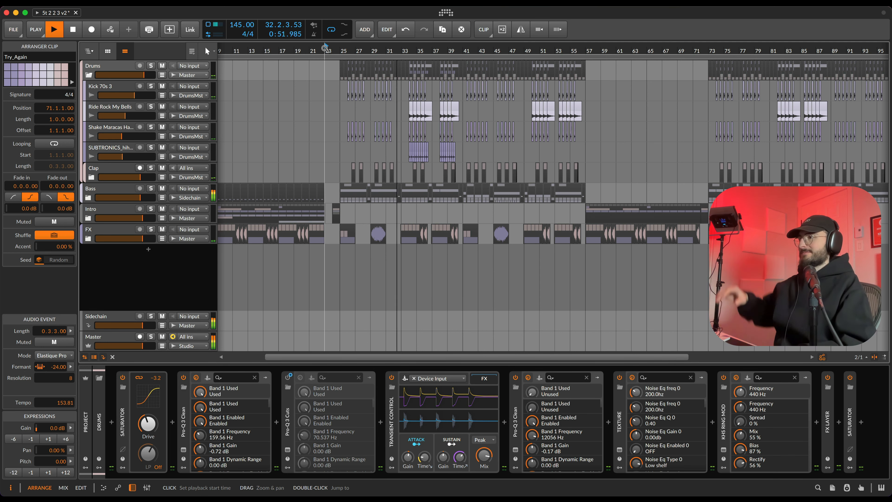
pyautogui.press('space')
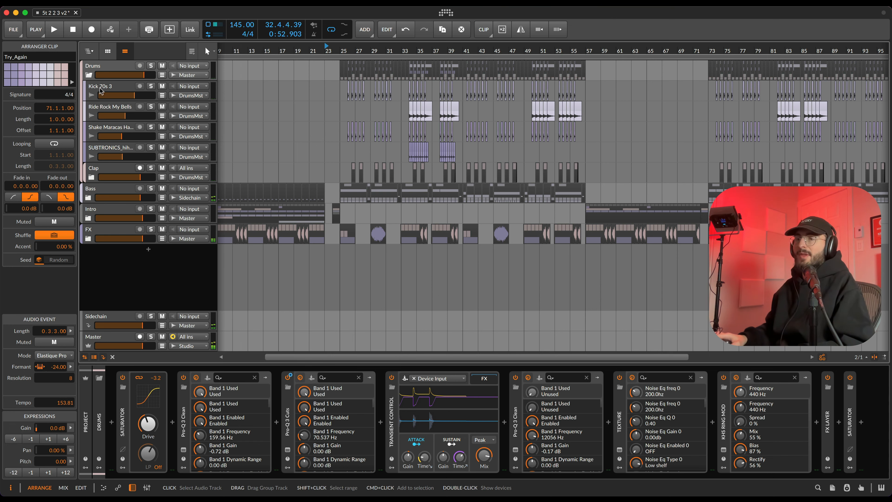
# Solo the Drums group and select its track.
pyautogui.scroll(10, 338, 99)
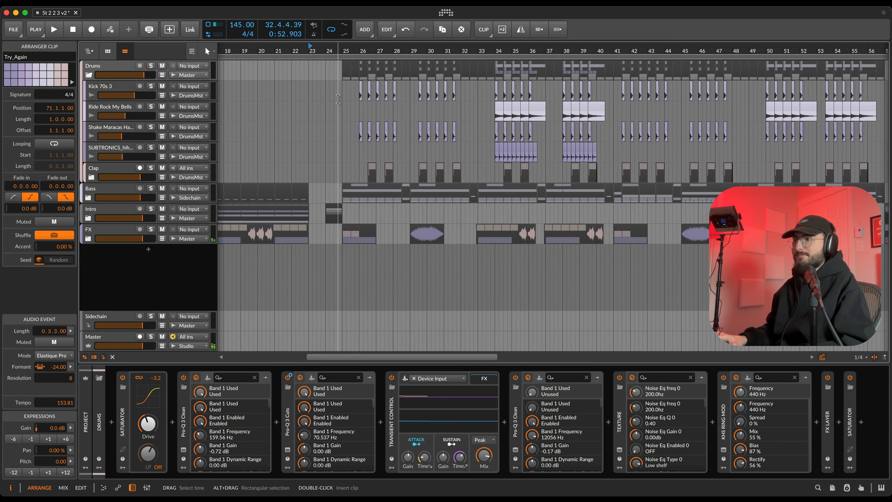
pyautogui.click(151, 66)
pyautogui.scroll(4, 356, 75)
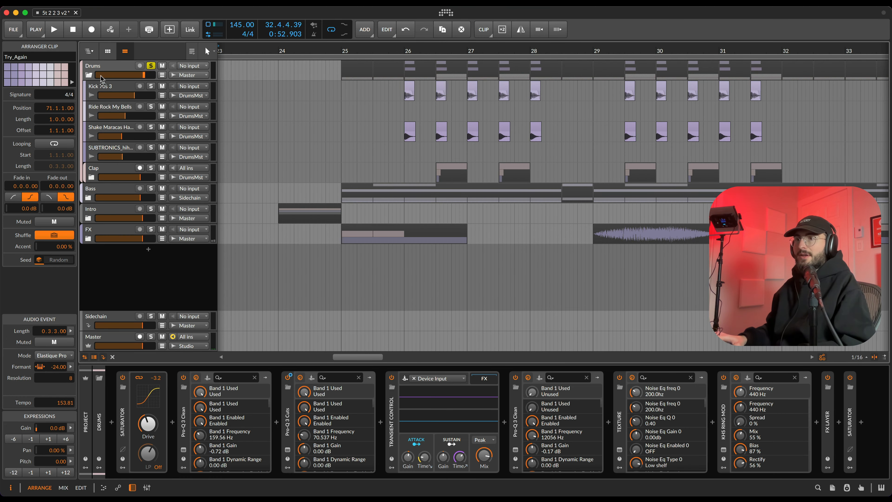
pyautogui.click(104, 68)
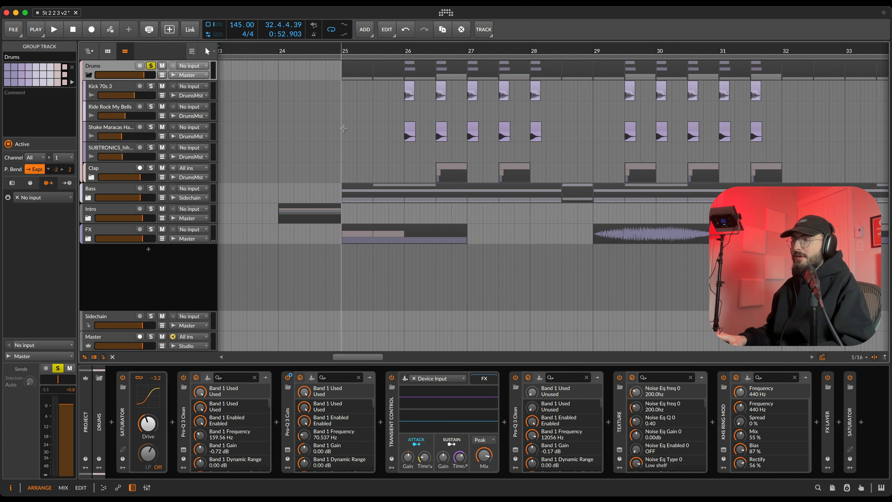
pyautogui.scroll(3, 352, 77)
# Solo the Kick 70s 3 track and delete its disabled Pro-Q 3 and Transient Control devices.
pyautogui.click(109, 95)
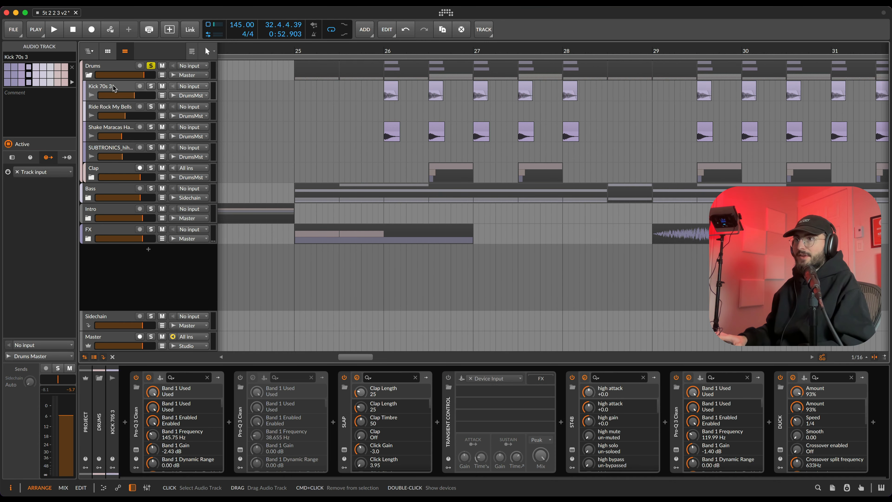
pyautogui.click(242, 430)
pyautogui.press('Delete')
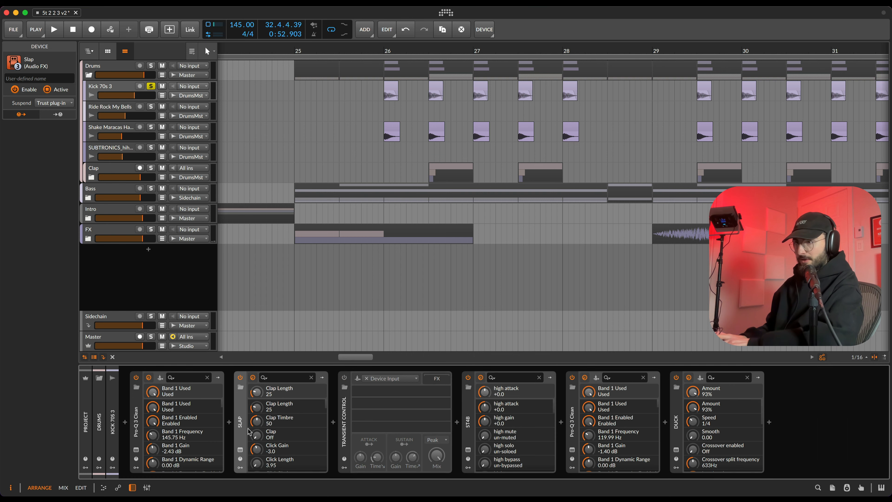
pyautogui.click(344, 421)
pyautogui.press('Delete')
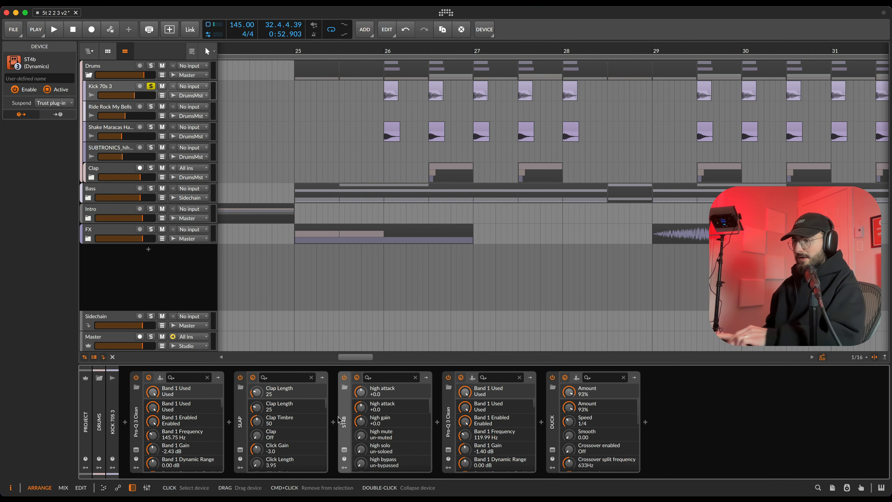
# Play the kick from bar 26 while inspecting the EQ curve of the first Pro-Q 3 in its chain.
pyautogui.scroll(5, 381, 96)
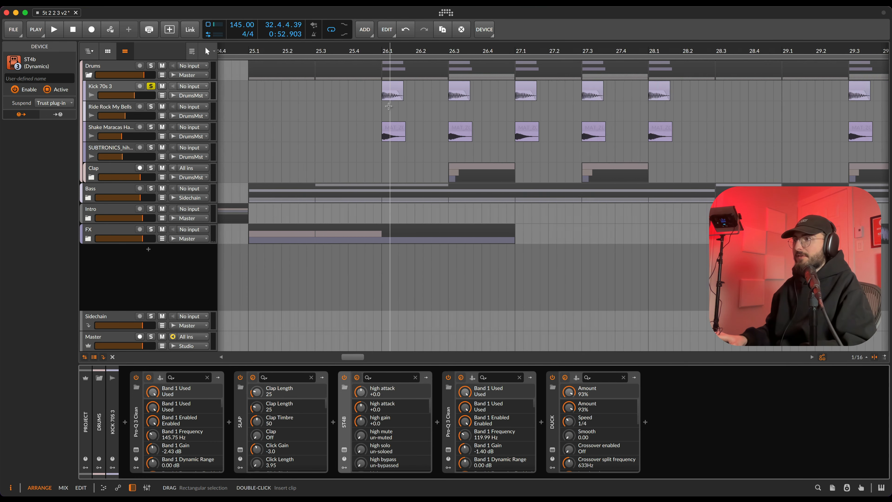
pyautogui.click(377, 95)
pyautogui.scroll(-6, 379, 119)
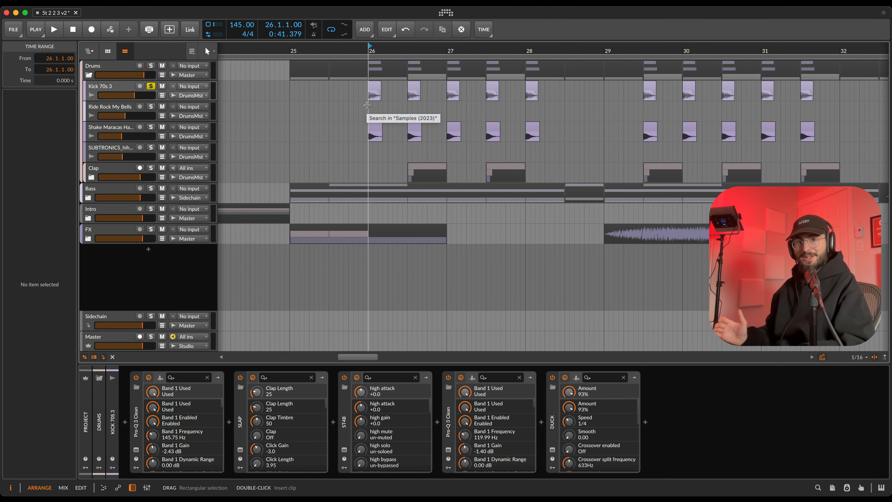
pyautogui.scroll(3, 367, 105)
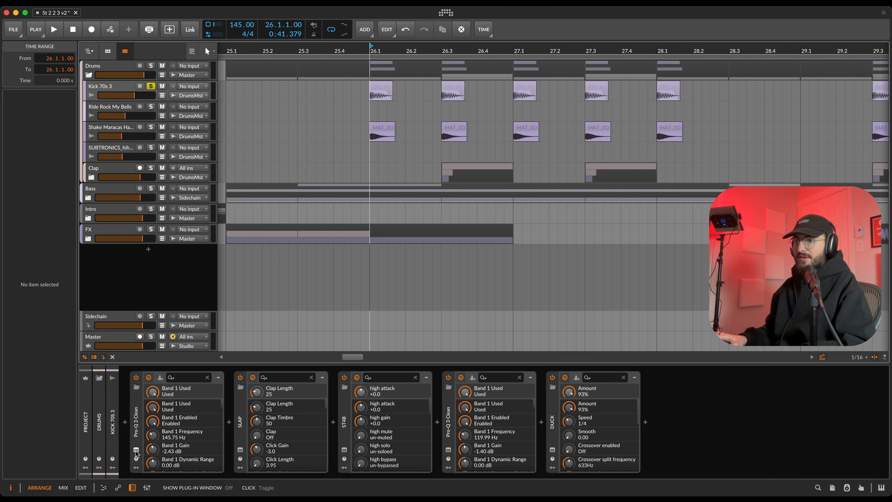
pyautogui.click(136, 451)
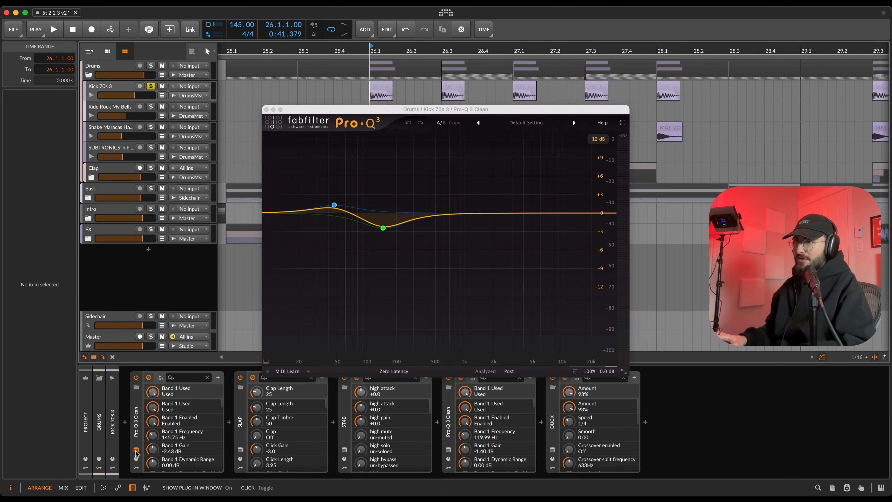
pyautogui.press('space')
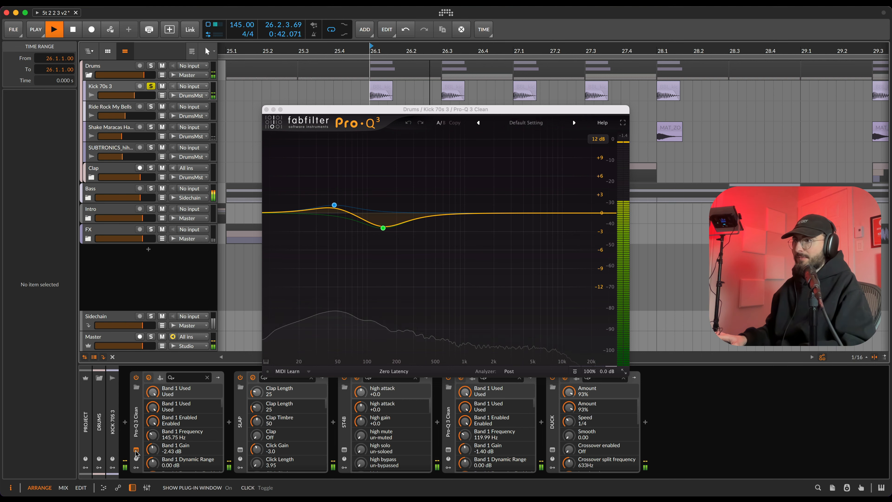
pyautogui.click(136, 450)
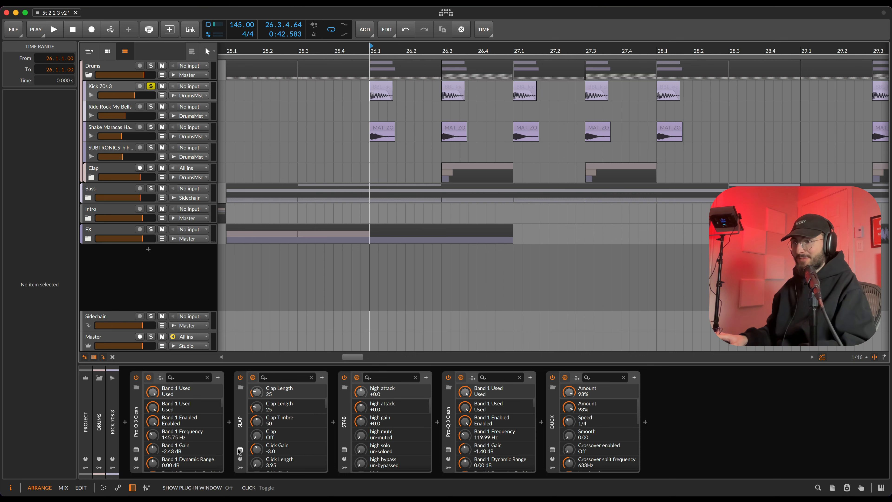
# Inspect the kick's Slap plug-in and audition the kick with Slap switched off and on again.
pyautogui.click(240, 450)
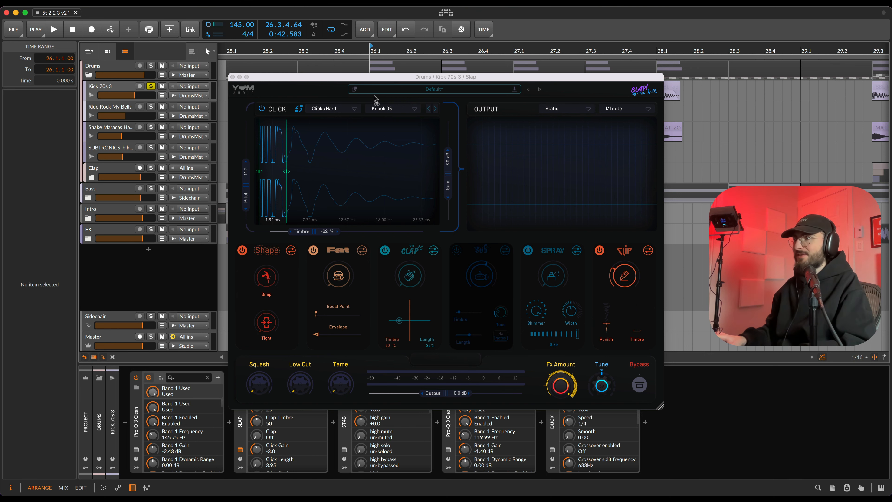
pyautogui.moveTo(374, 79); pyautogui.dragTo(392, 66)
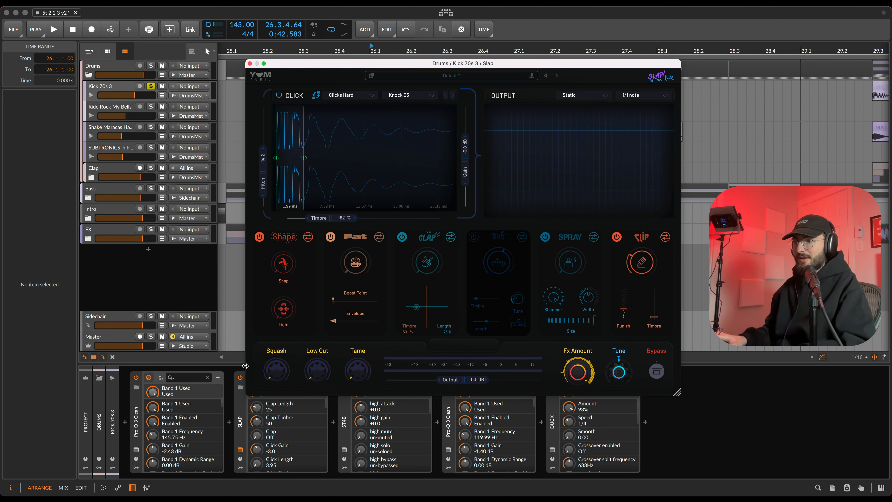
pyautogui.click(241, 377)
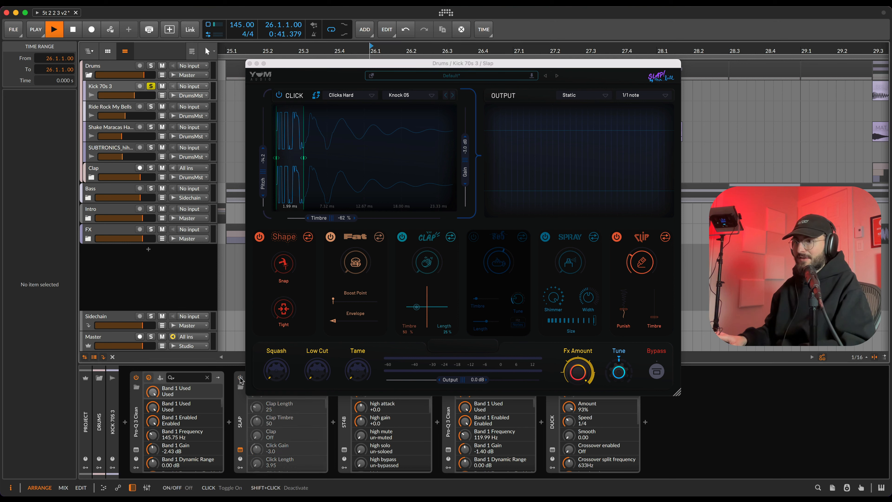
pyautogui.click(241, 378)
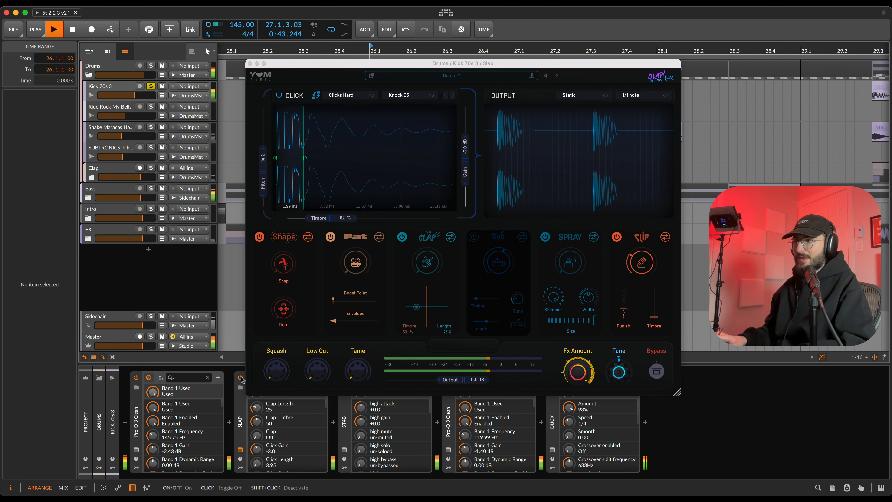
pyautogui.press('space')
pyautogui.click(249, 64)
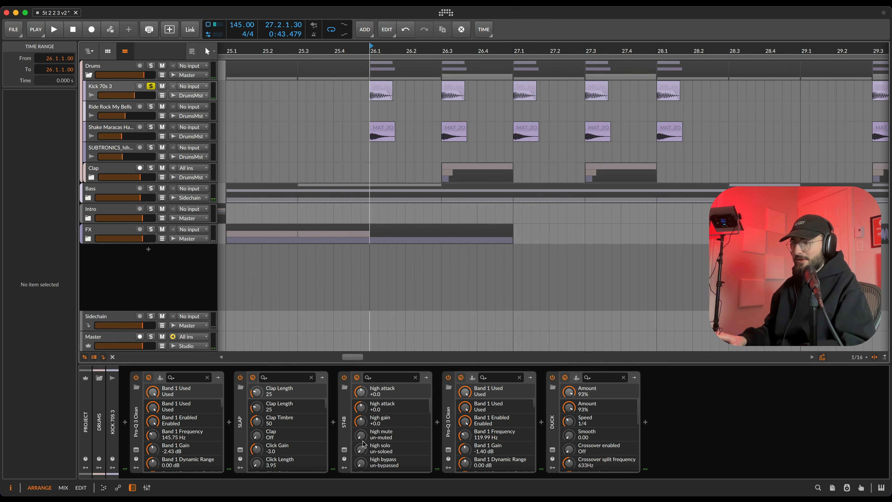
# Play the kick while inspecting the four-band transient settings of its ST4b plug-in.
pyautogui.click(344, 451)
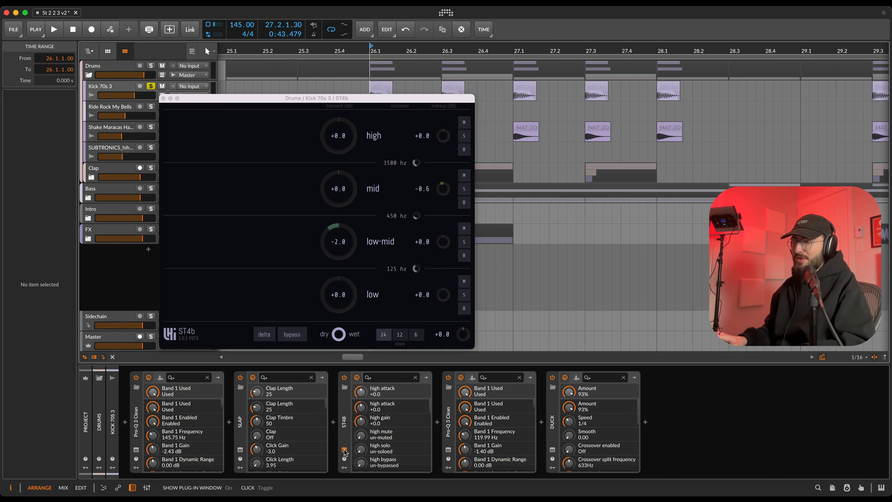
pyautogui.press('space')
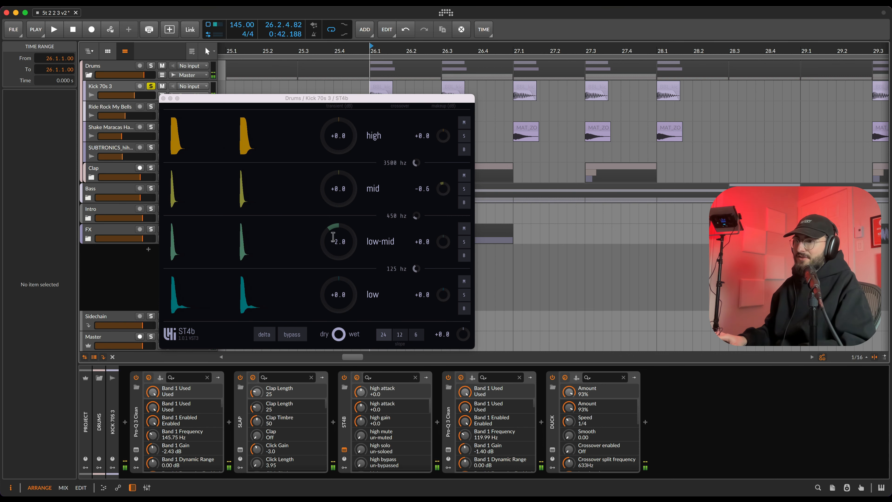
pyautogui.click(344, 450)
# Examine the second Pro-Q 3 on the kick track, including its broad upper-mid band.
pyautogui.click(448, 450)
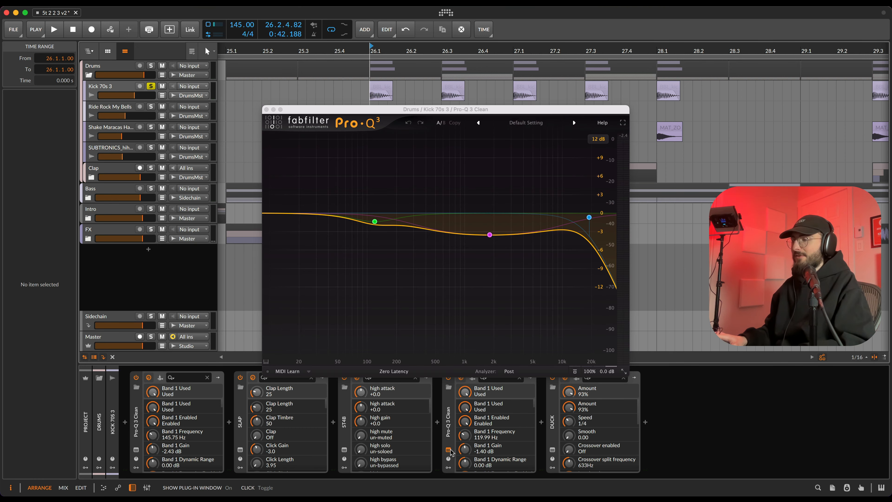
pyautogui.click(490, 234)
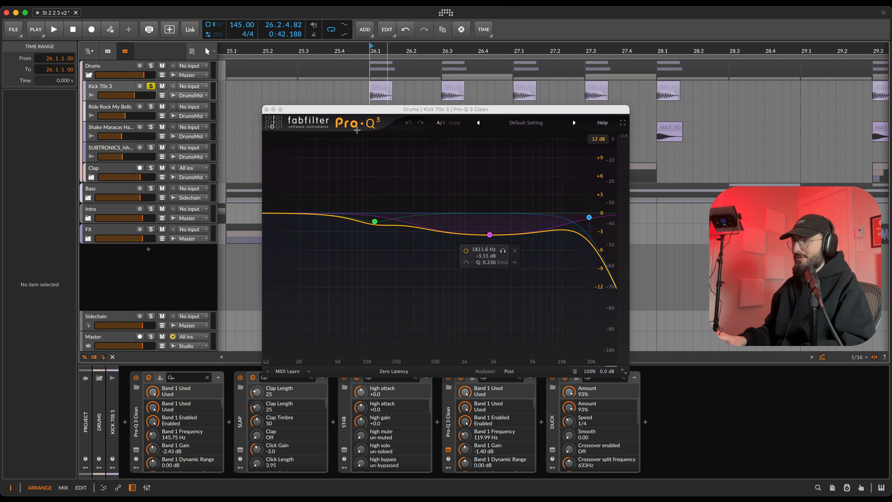
pyautogui.click(266, 109)
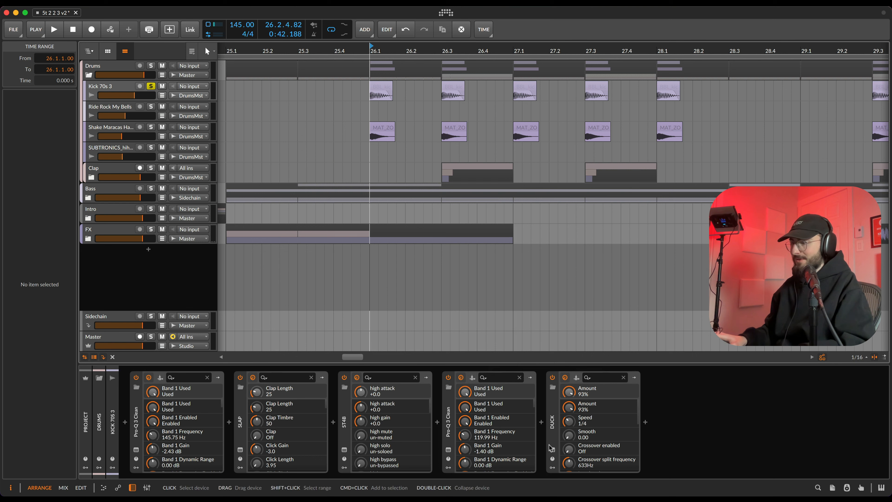
# Play the kick to examine the Duck plug-in's volume curve, and look at the kick clips it shapes.
pyautogui.click(552, 450)
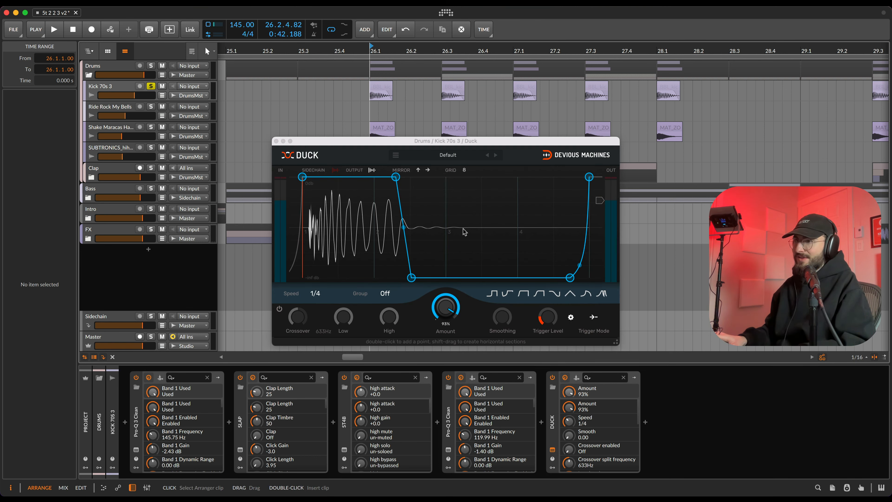
pyautogui.press('space')
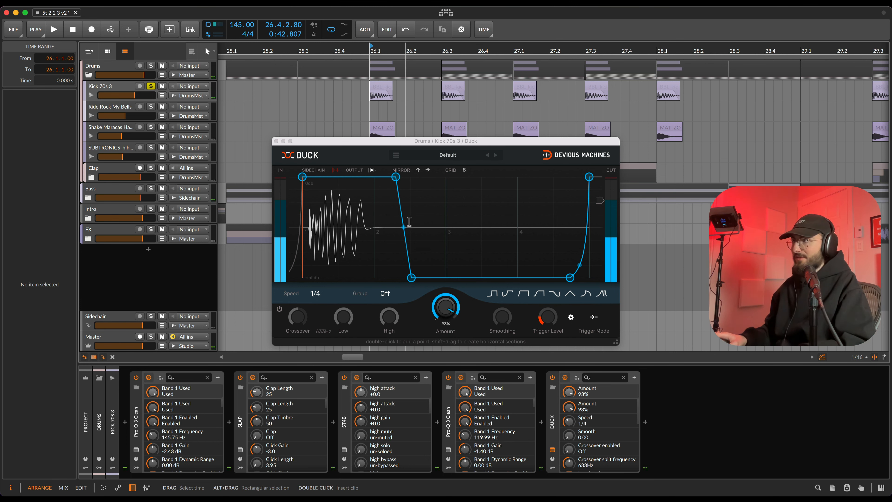
pyautogui.click(378, 85)
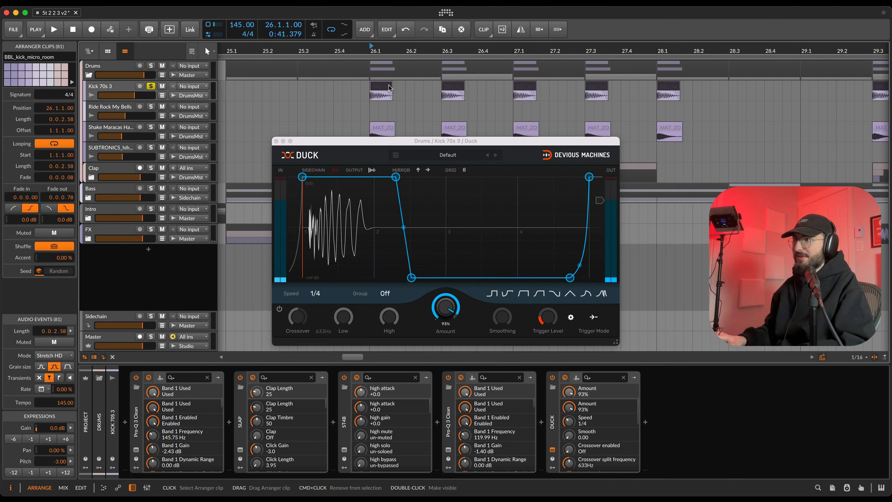
pyautogui.moveTo(391, 85); pyautogui.dragTo(381, 86)
pyautogui.press('super+z')
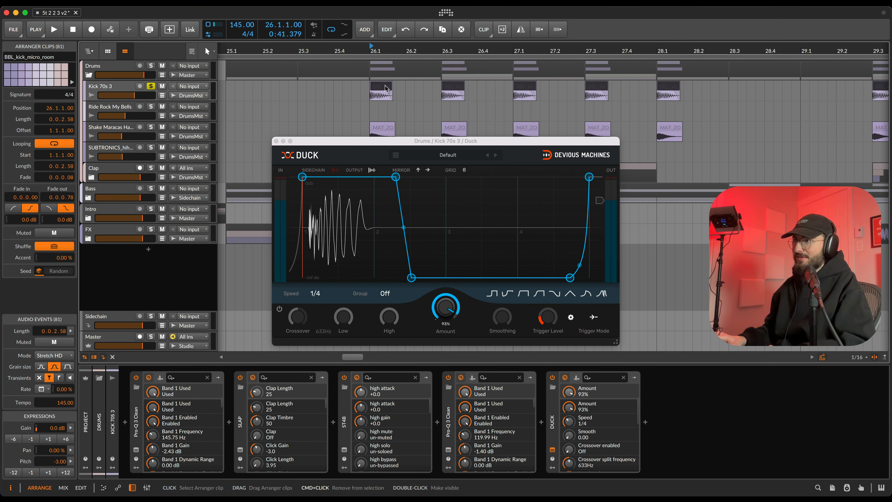
pyautogui.click(277, 141)
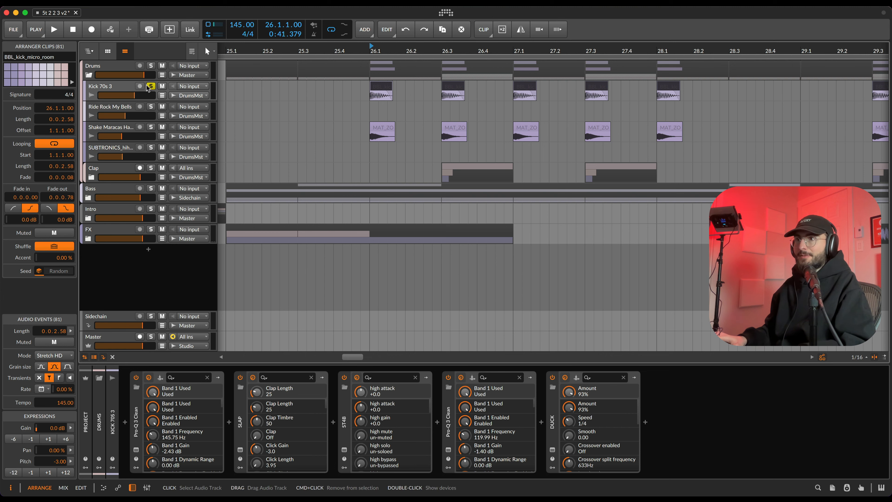
# Unsolo the kick, solo the Ride Rock My Bells track and audition it from bar 34.
pyautogui.click(150, 87)
pyautogui.scroll(-5, 291, 122)
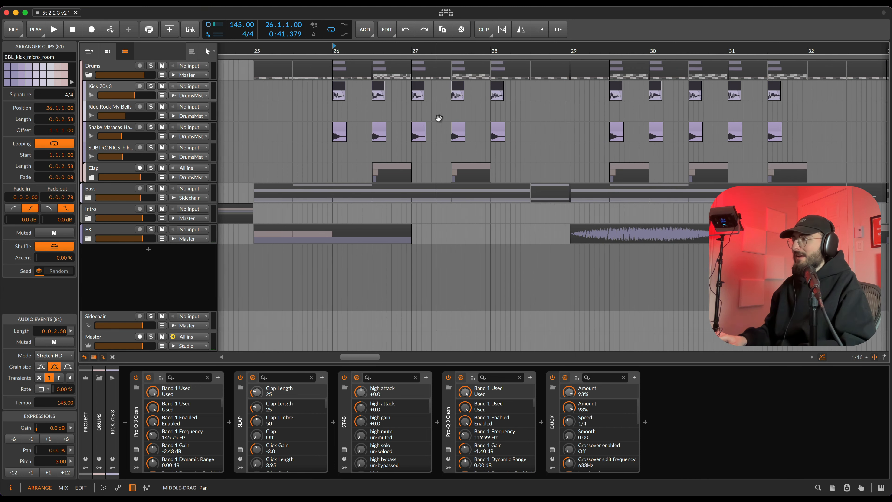
pyautogui.hscroll(2, 434, 118)
pyautogui.scroll(-4, 370, 110)
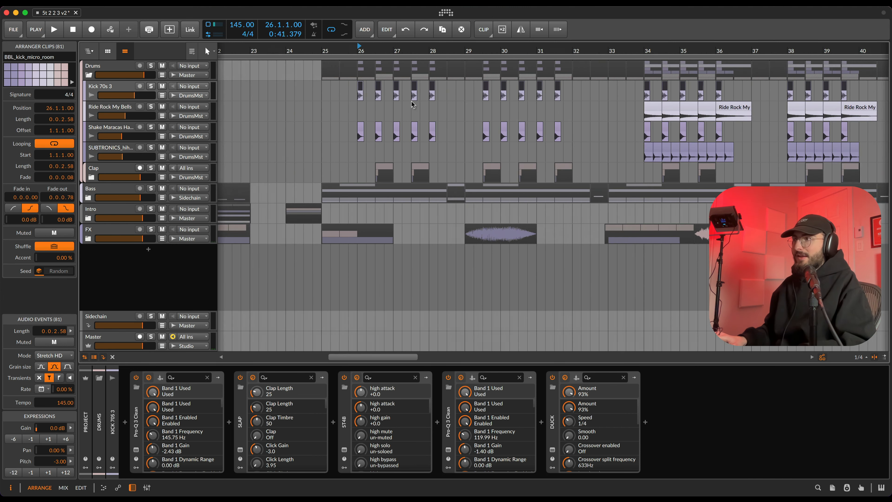
pyautogui.click(624, 118)
pyautogui.press('s')
pyautogui.press('space')
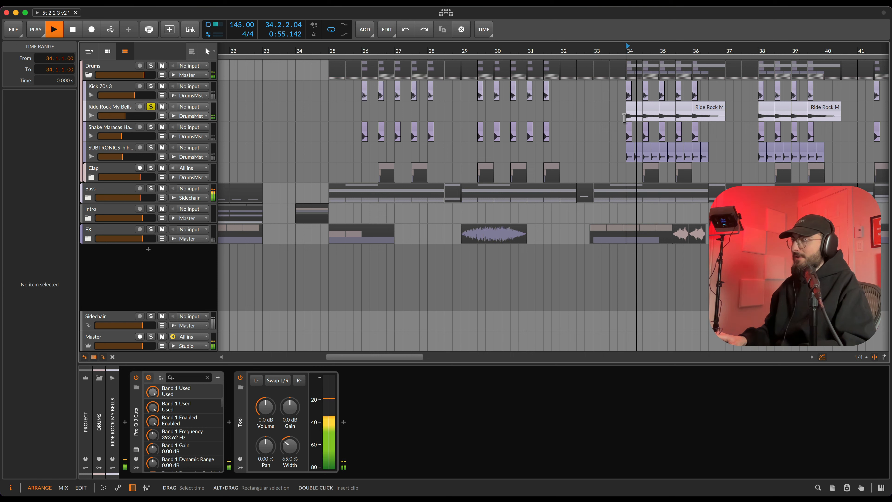
pyautogui.press('space')
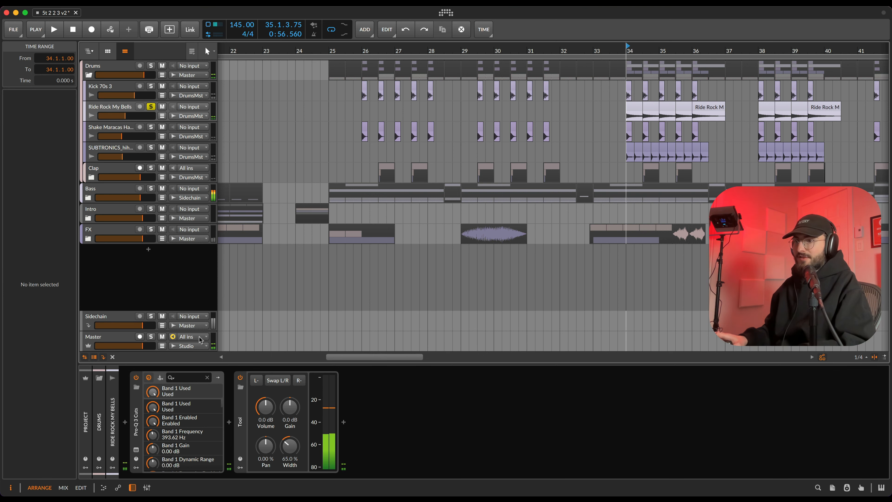
# Solo the Shake Maracas Hard track, audition it from bar 26 and look closely at its closed hi-hat clips.
pyautogui.click(119, 130)
pyautogui.press('s')
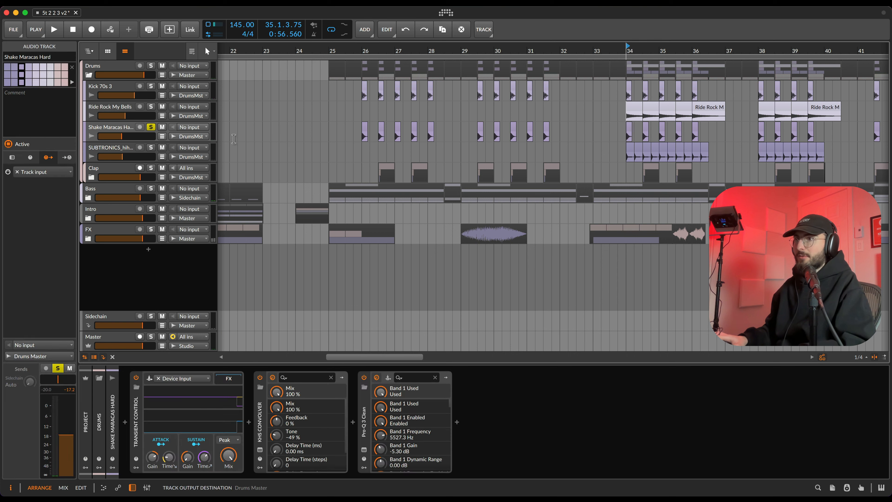
pyautogui.click(361, 137)
pyautogui.press('space')
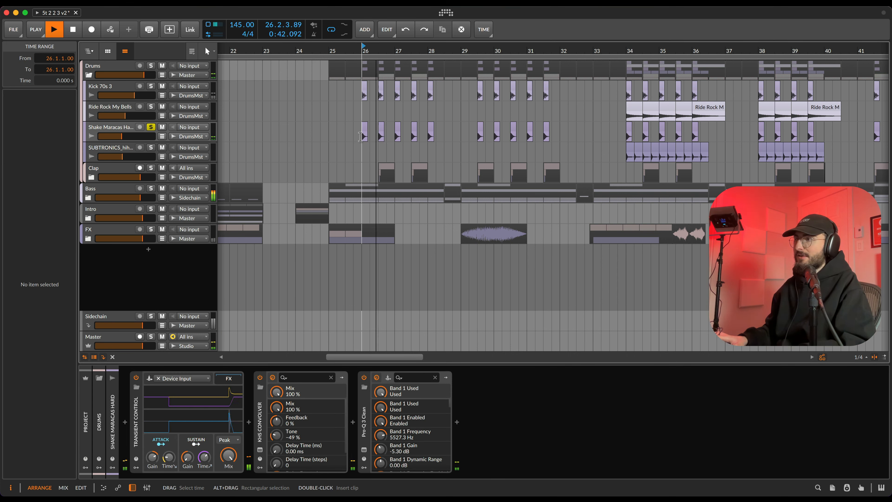
pyautogui.press('space')
pyautogui.scroll(6, 360, 136)
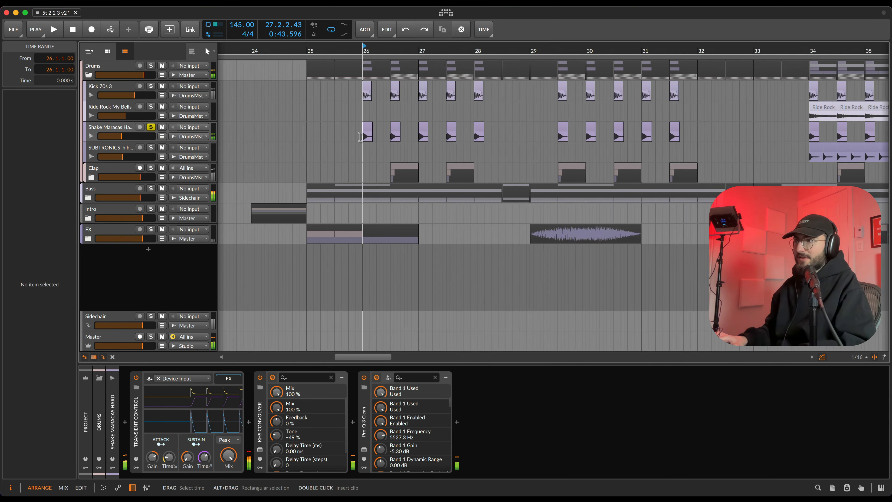
pyautogui.scroll(3, 402, 125)
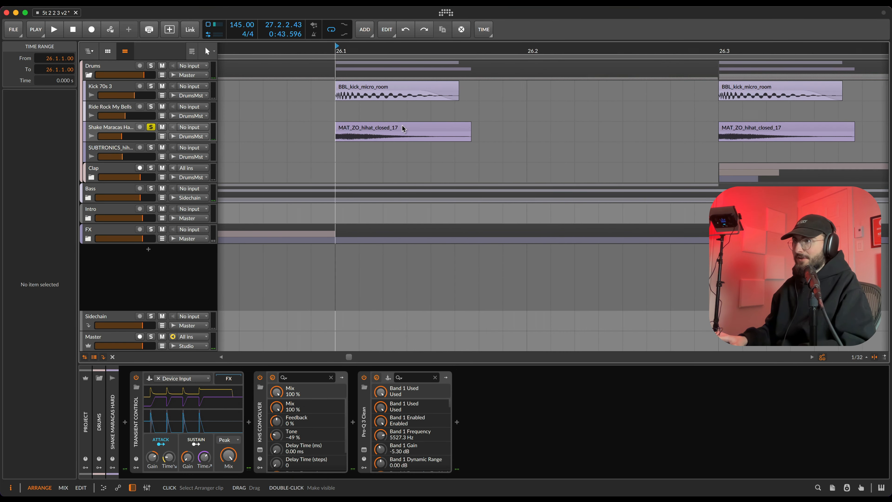
pyautogui.scroll(-4, 402, 126)
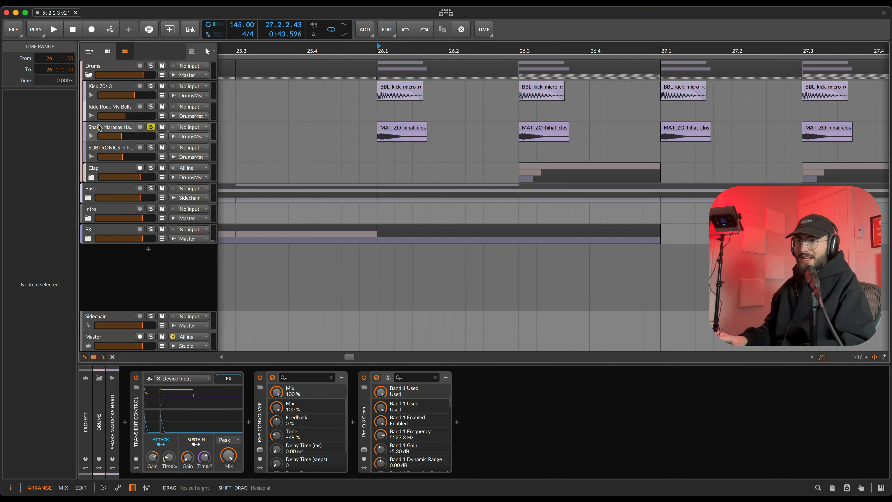
pyautogui.scroll(-5, 355, 171)
# Unsolo the shaker, select the SUBTRONICS hi-hat track and play its loop from bar 34.
pyautogui.click(98, 177)
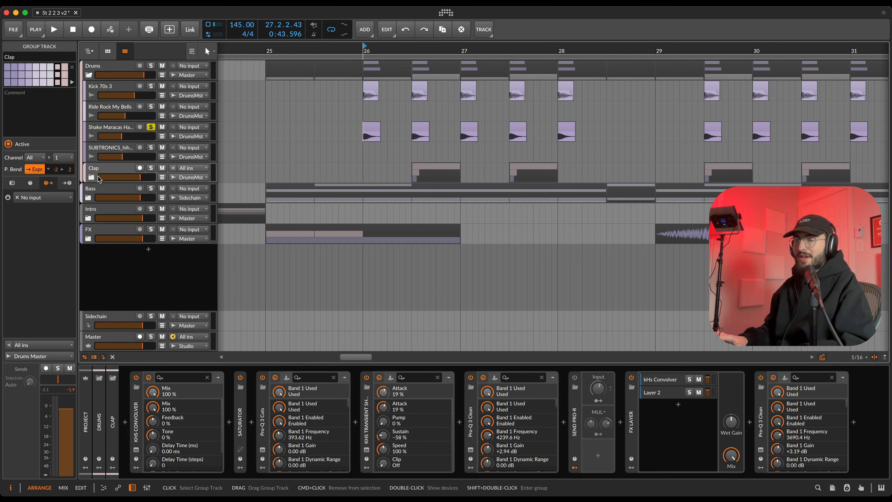
pyautogui.click(112, 152)
pyautogui.scroll(-5, 443, 155)
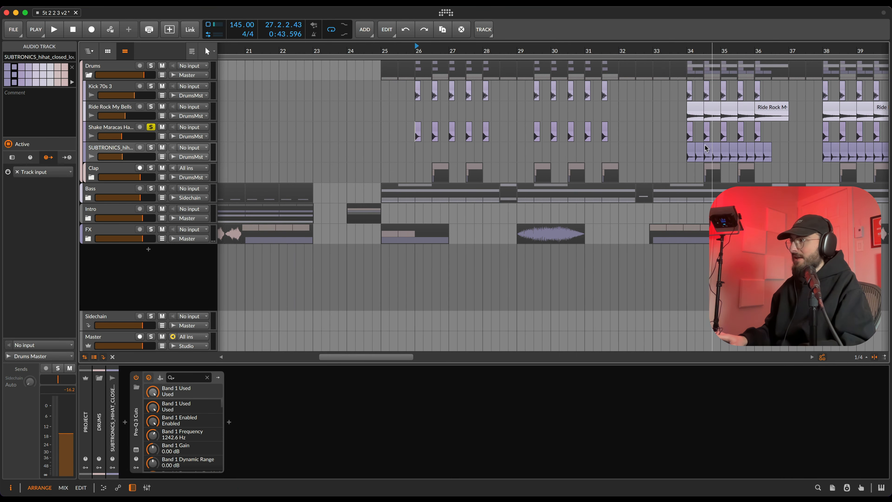
pyautogui.click(687, 155)
pyautogui.press('space')
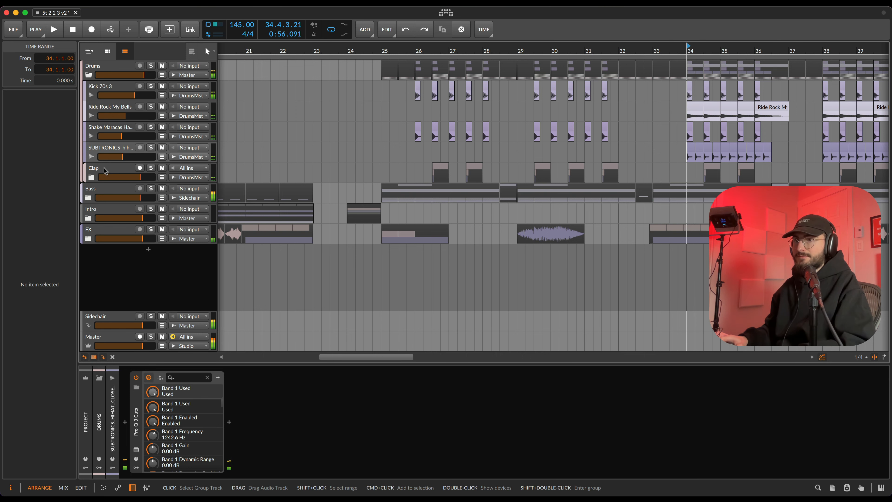
# Solo the Clap group and unfold it to show its individual sample layers near bar 26.
pyautogui.click(148, 172)
pyautogui.click(151, 169)
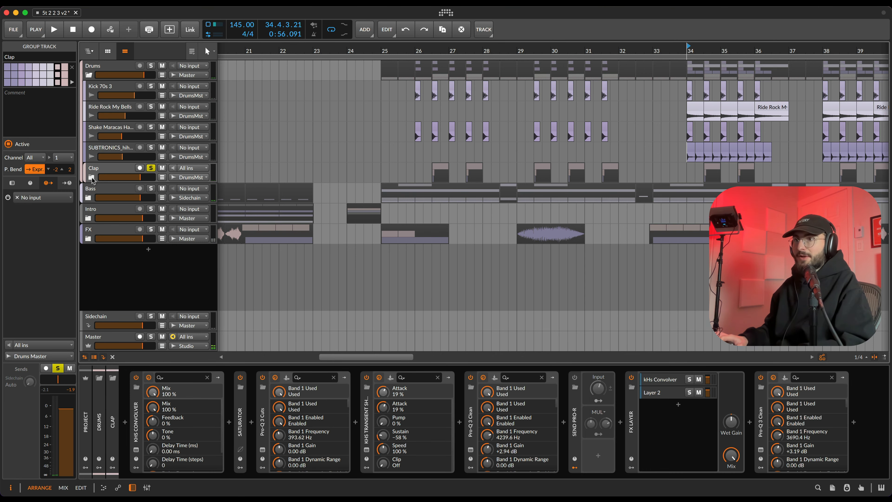
pyautogui.click(91, 177)
pyautogui.scroll(10, 469, 192)
pyautogui.hscroll(3, 371, 196)
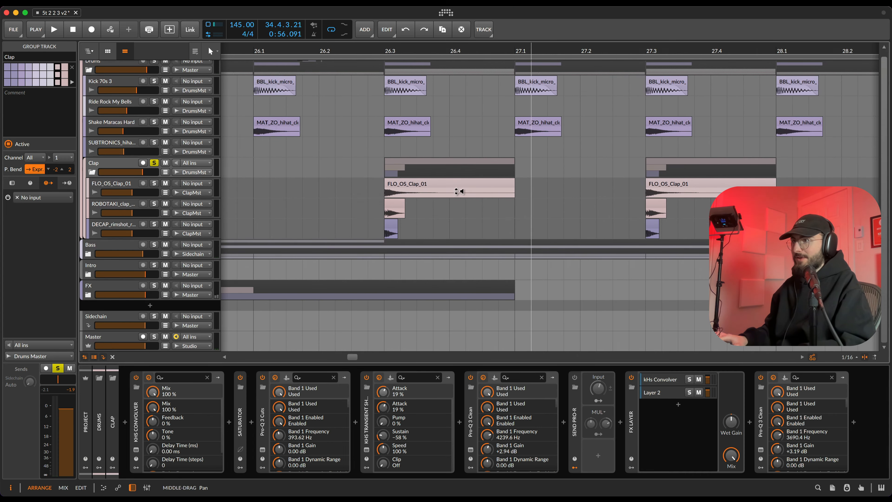
pyautogui.scroll(3, 373, 202)
# Audition the clap layers from 26.3, soloing the ROBOTAKI clap and the DECAP rimshot in turn.
pyautogui.click(372, 202)
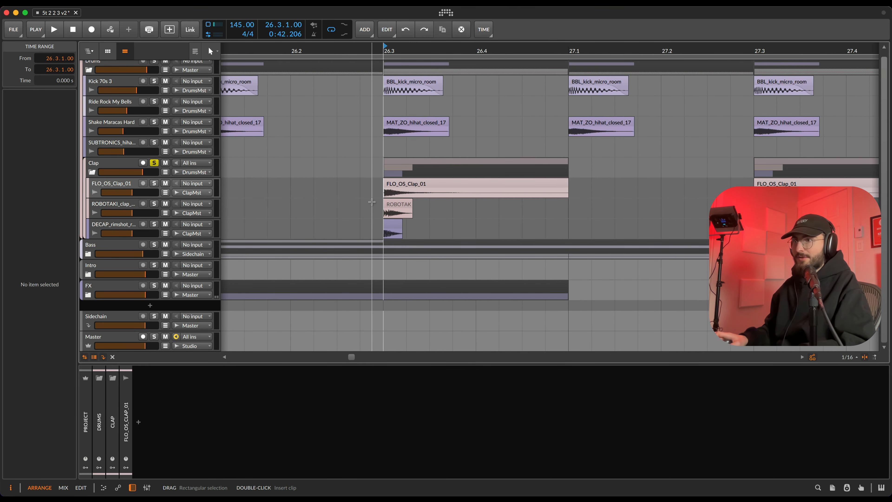
pyautogui.press('space')
pyautogui.press('space')
pyautogui.click(382, 214)
pyautogui.press('s')
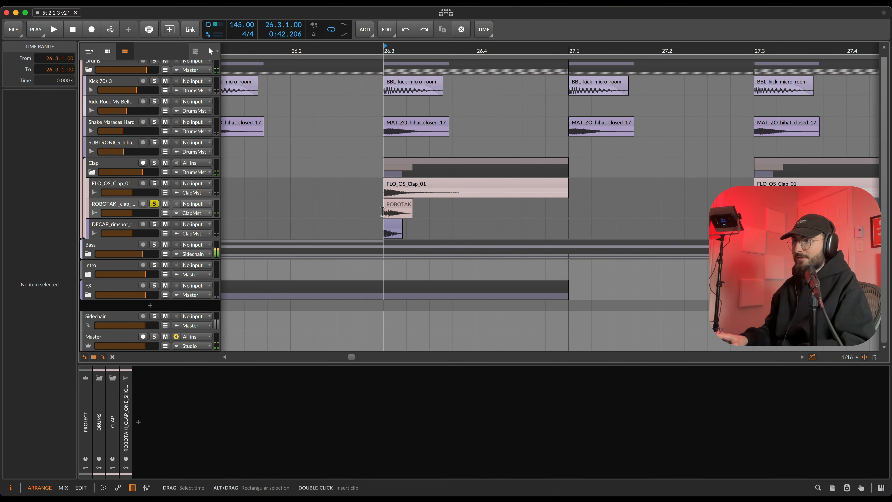
pyautogui.press('space')
pyautogui.press('space')
pyautogui.click(382, 234)
pyautogui.press('s')
pyautogui.press('space')
pyautogui.press('space')
# Solo the Clap group again and inspect its kHs Convolver, and expand the Saturator to show its drive controls.
pyautogui.click(119, 163)
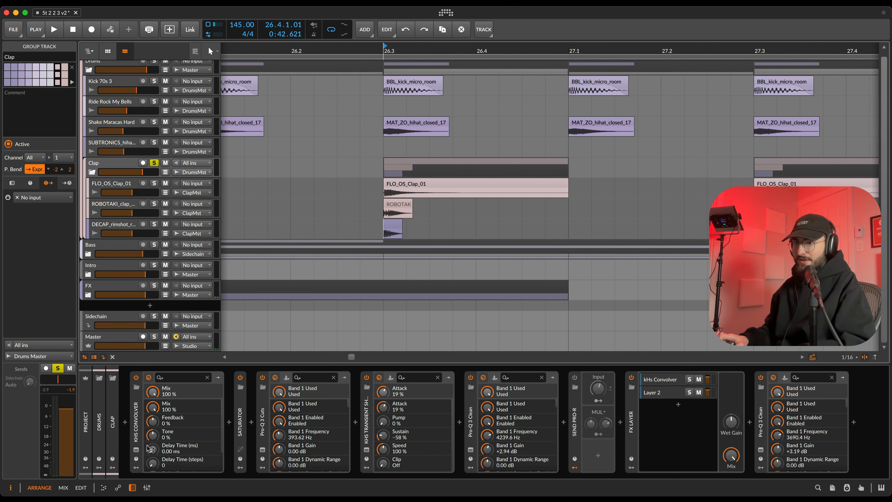
pyautogui.click(136, 450)
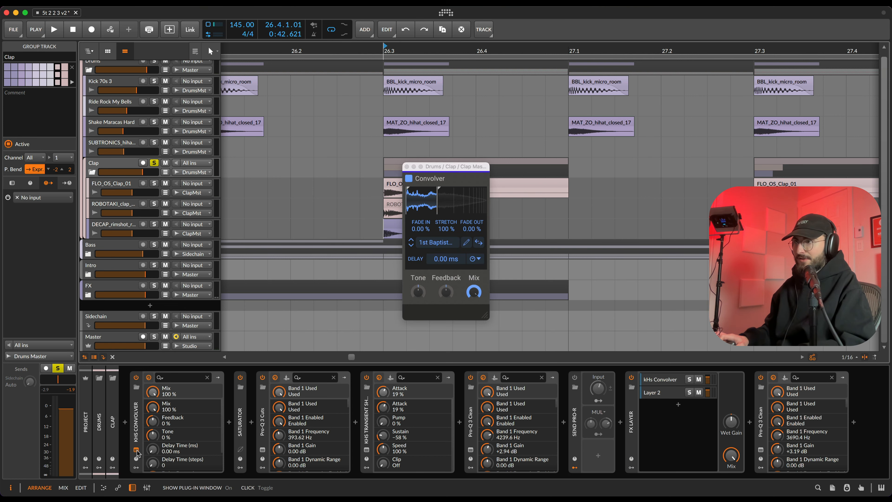
pyautogui.click(137, 449)
pyautogui.click(240, 429)
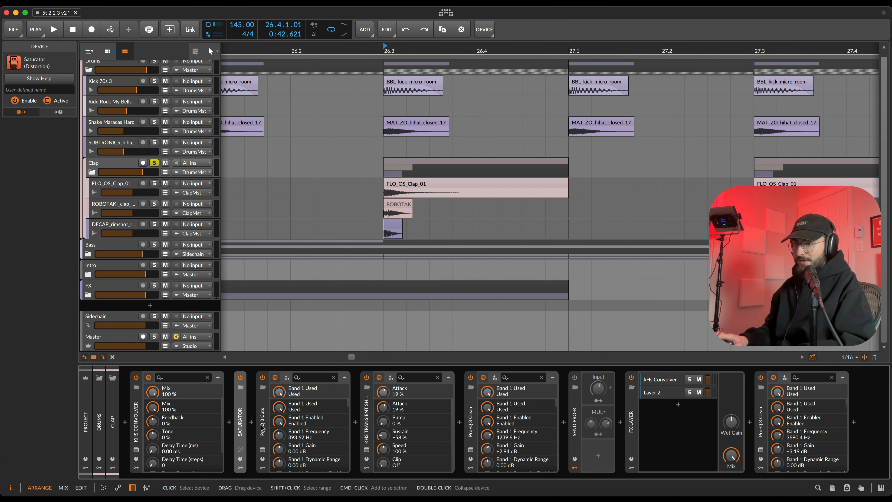
pyautogui.doubleClick(239, 425)
# Examine the low-cut curve in the clap group's Pro-Q 3 Cuts and the settings of its kHs Transient Shaper.
pyautogui.click(301, 449)
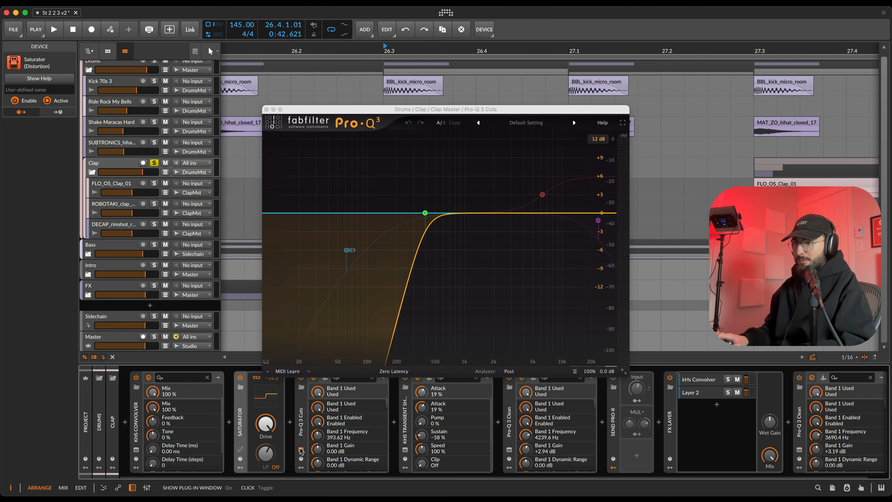
pyautogui.click(301, 449)
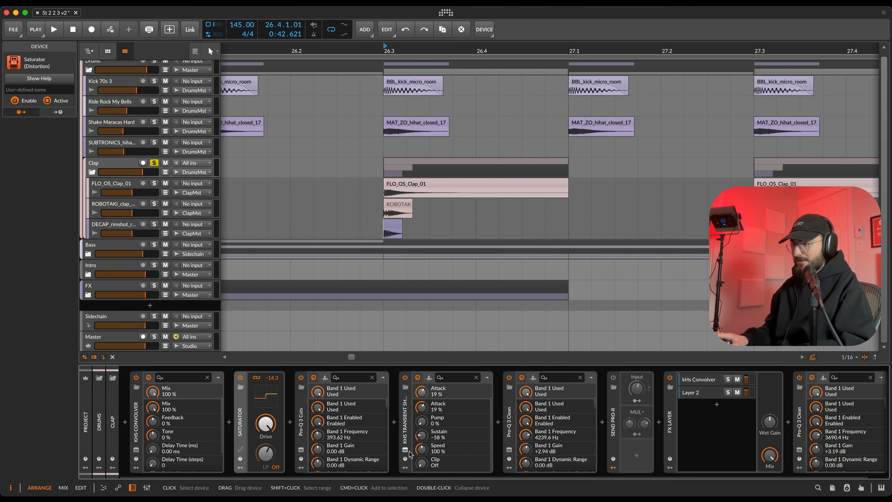
pyautogui.click(405, 450)
pyautogui.click(405, 450)
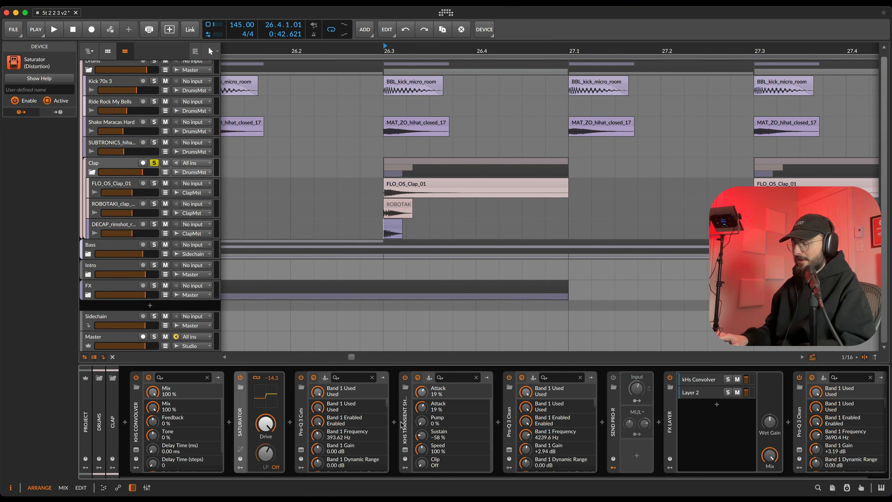
# Examine the EQ curve of the Pro-Q 3 Clean that follows the transient shaper on the clap group.
pyautogui.hscroll(2, 407, 421)
pyautogui.click(486, 450)
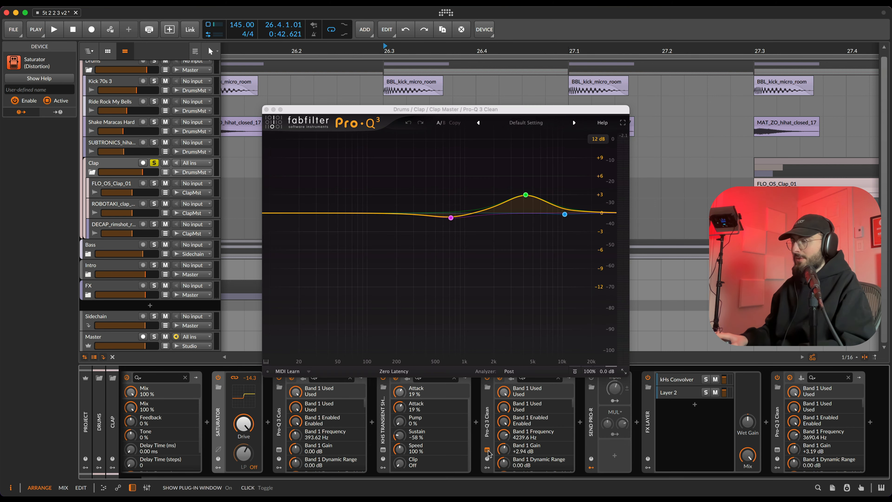
pyautogui.click(487, 451)
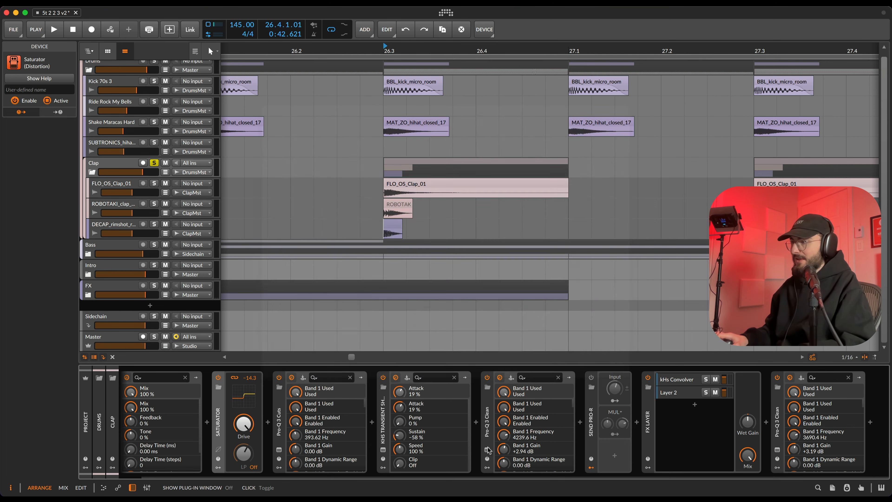
# Delete the disabled Send Pro-R device from the clap chain, and inspect the FX Layer's kHs Convolver layer before collapsing it.
pyautogui.click(590, 425)
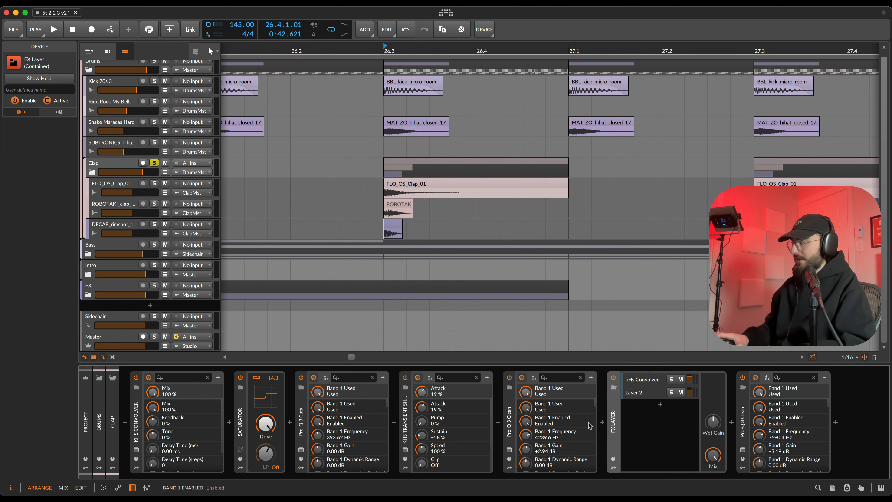
pyautogui.click(637, 382)
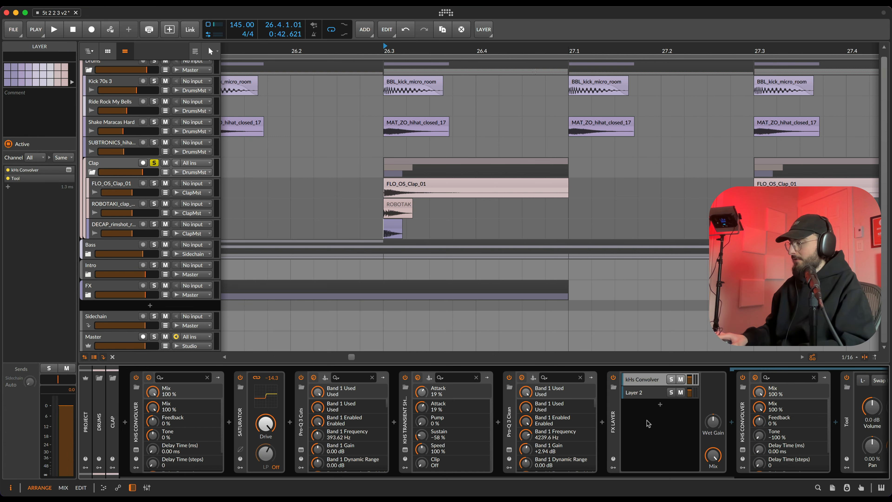
pyautogui.click(743, 450)
pyautogui.click(743, 450)
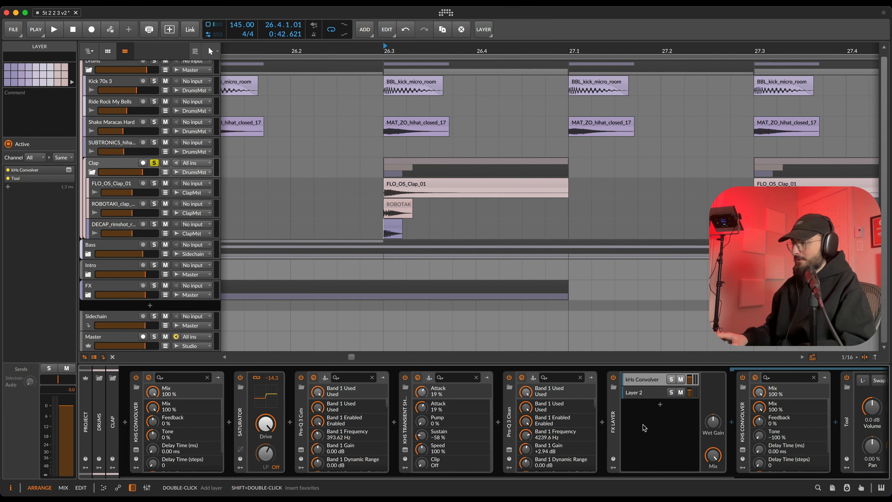
pyautogui.click(616, 415)
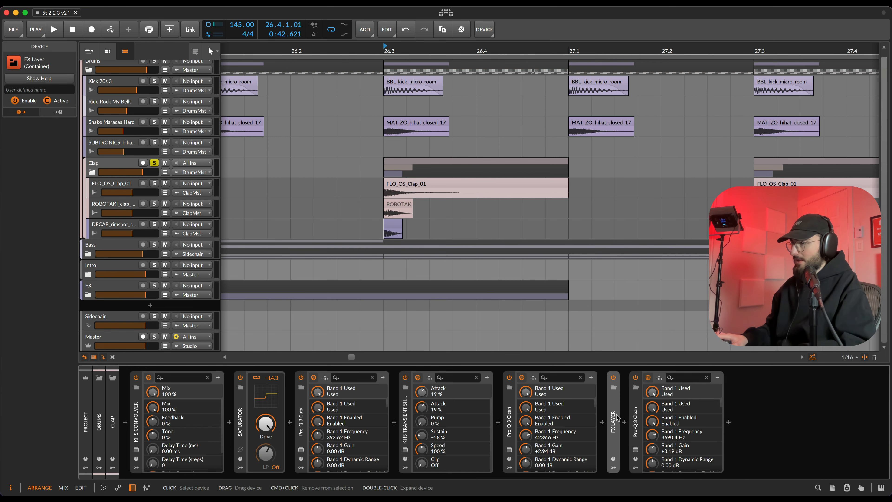
# Examine the boost in the last Pro-Q 3 of the clap chain, and look at the clap clips around bars 26 to 28.
pyautogui.click(636, 451)
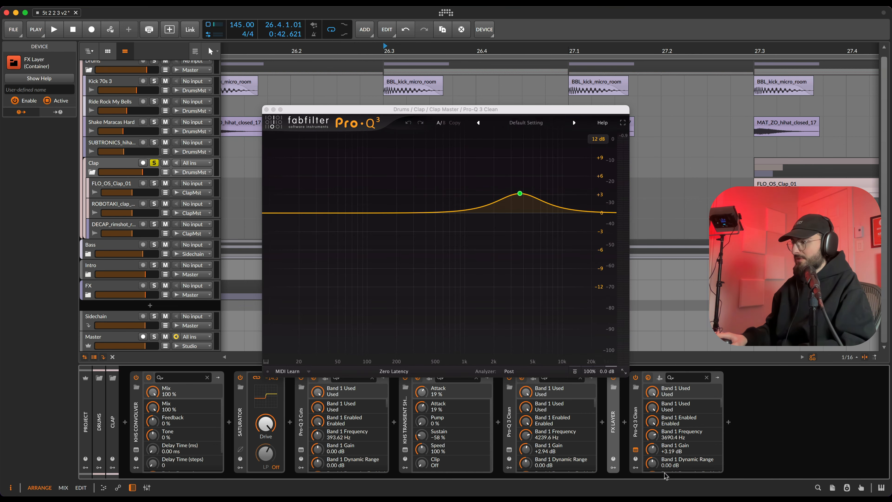
pyautogui.click(636, 451)
pyautogui.scroll(-3, 398, 247)
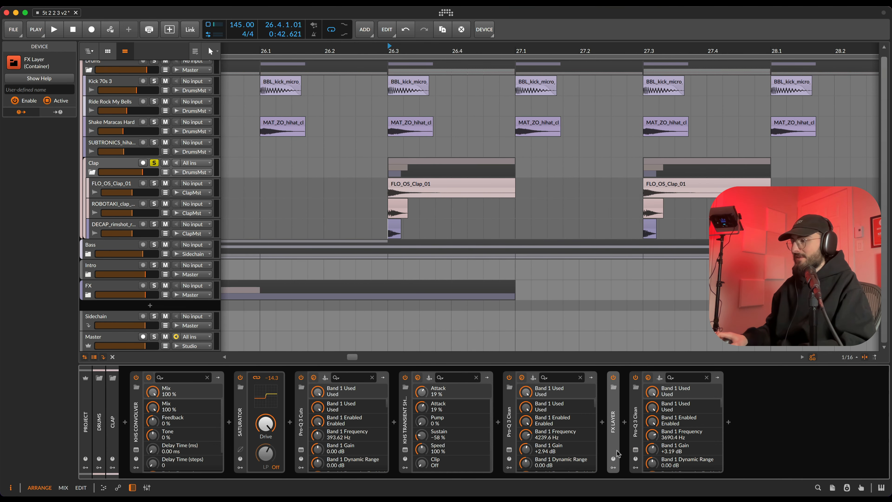
pyautogui.click(636, 451)
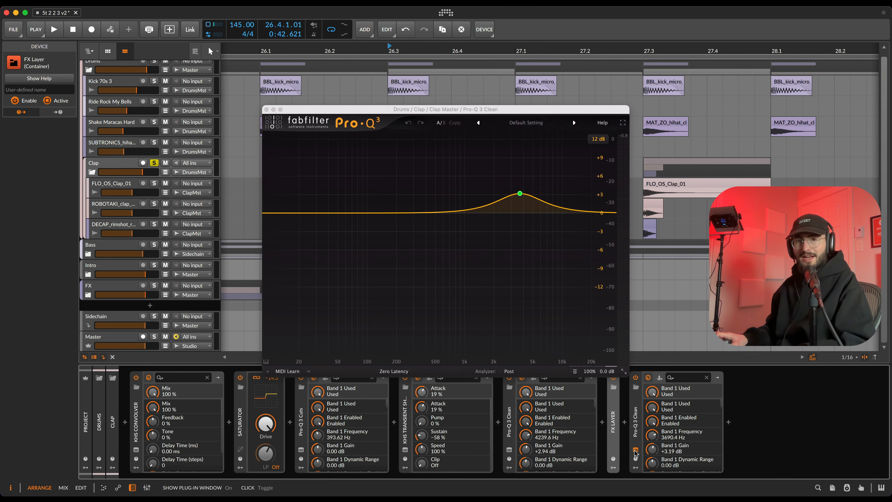
pyautogui.click(636, 451)
pyautogui.scroll(-2, 324, 264)
pyautogui.scroll(-1, 324, 264)
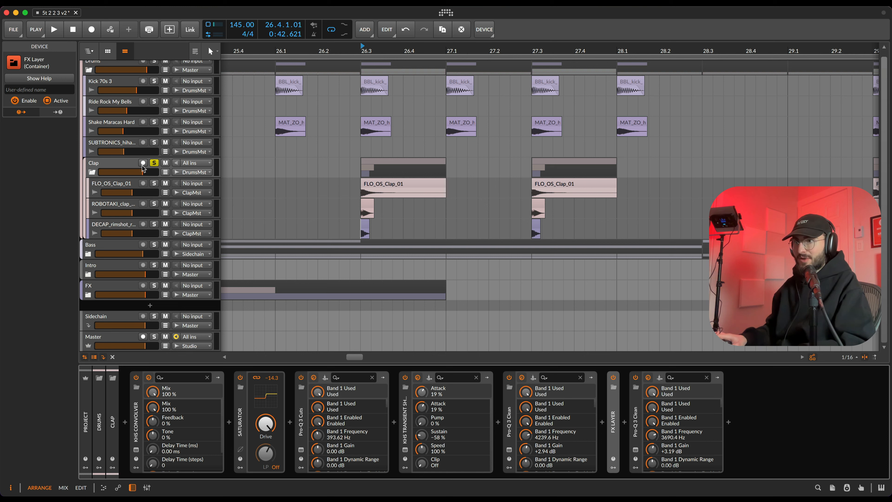
# Play the soloed Clap group from 26.3 to hear its fully processed sound.
pyautogui.click(153, 163)
pyautogui.click(125, 165)
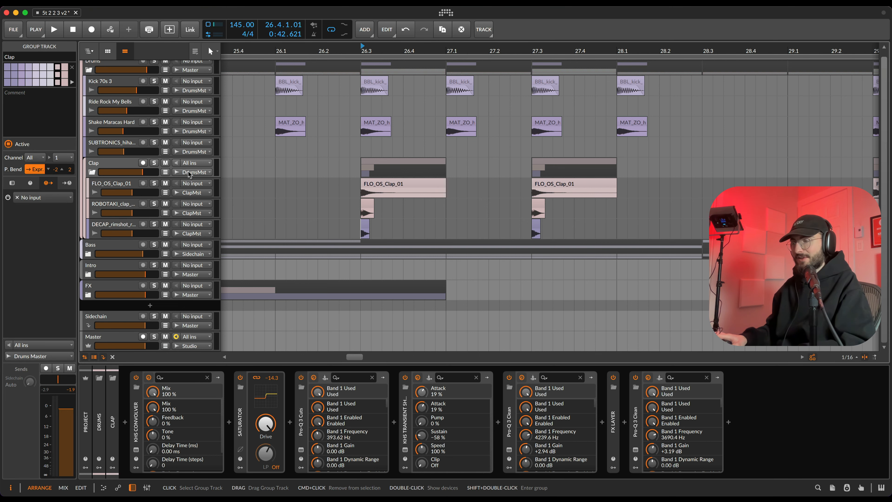
pyautogui.click(154, 163)
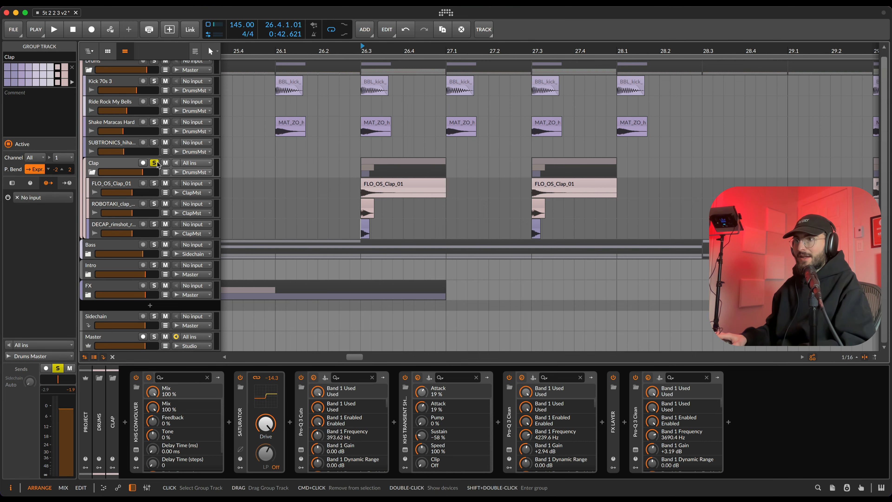
pyautogui.click(361, 170)
pyautogui.press('space')
pyautogui.press('space')
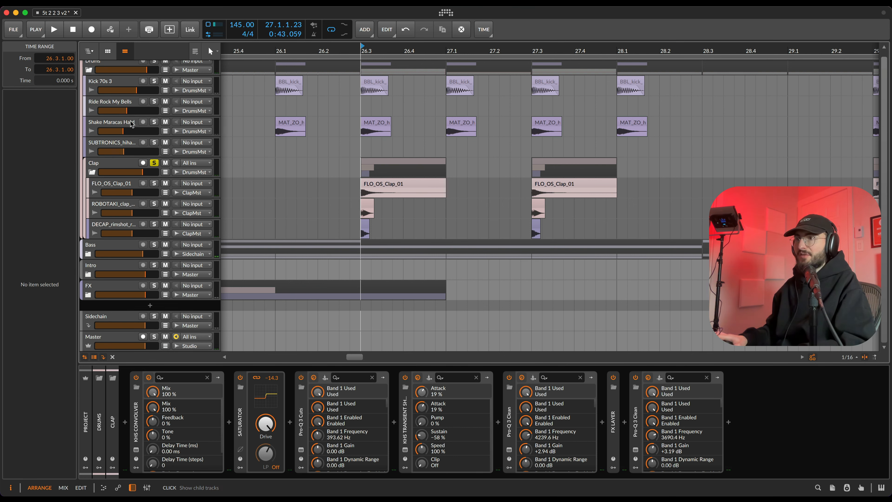
# Add the Kick 70s 3 track to the solo, play kick and clap together from 26.3, and clear the solos.
pyautogui.click(154, 81)
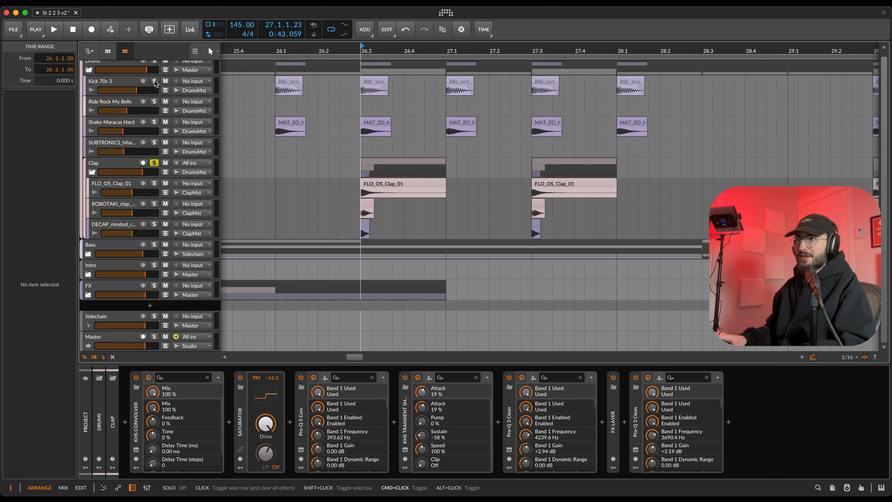
pyautogui.press('space')
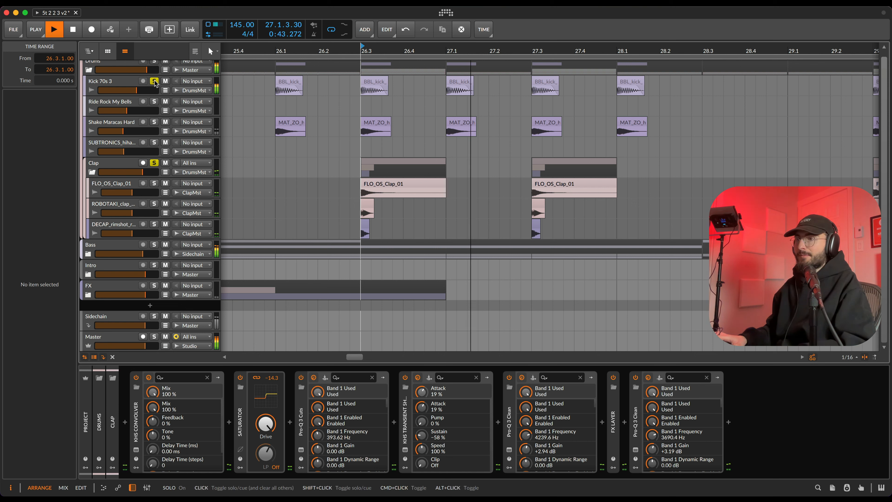
pyautogui.press('space')
pyautogui.click(154, 81)
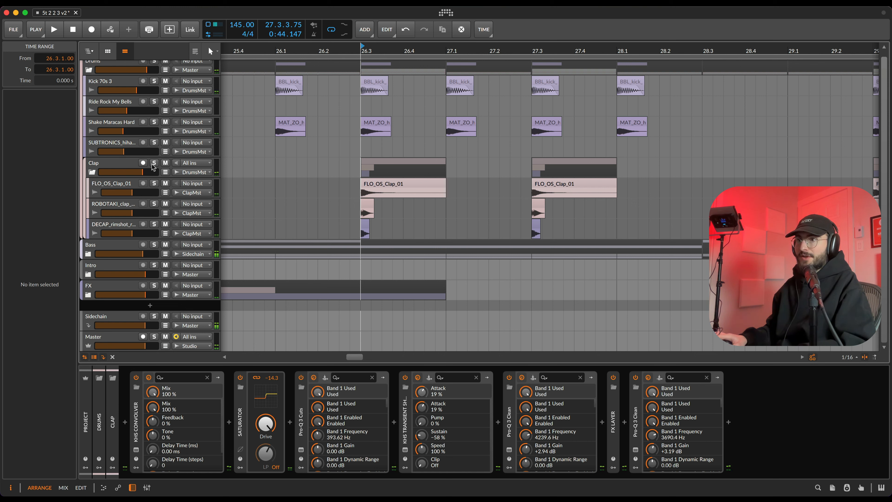
pyautogui.scroll(1, 138, 162)
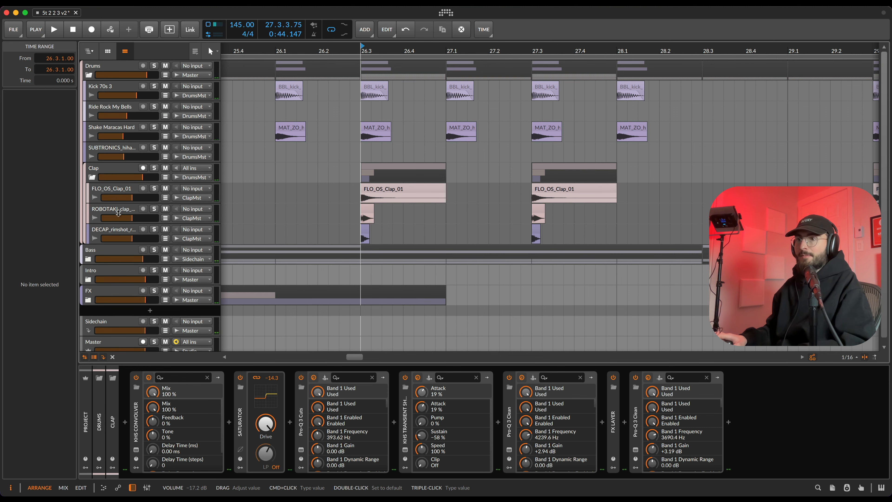
# Inspect the Drums group's Pro-Q 3 Clean and Pro-Q 3 Cuts curves, play briefly with the cuts EQ, and collapse that device.
pyautogui.click(91, 76)
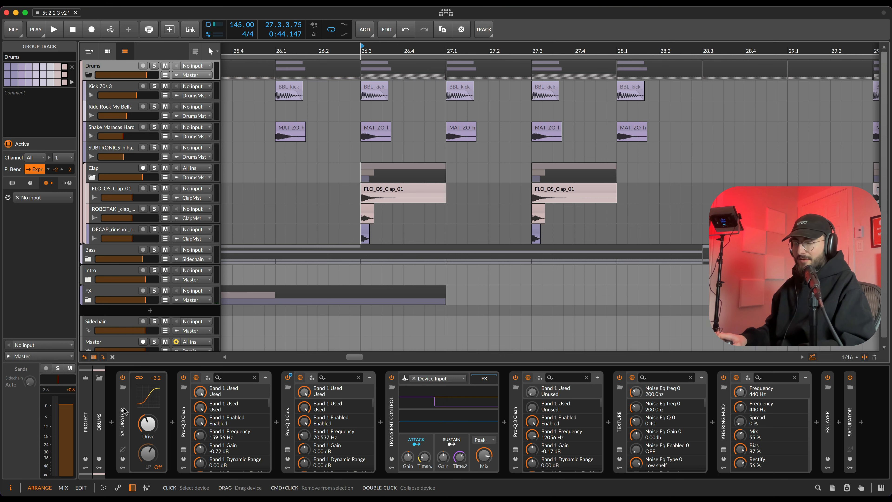
pyautogui.click(183, 450)
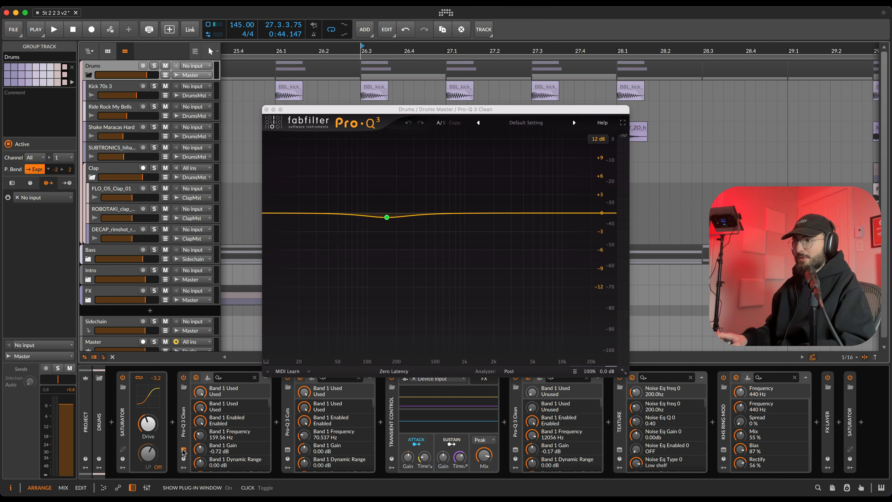
pyautogui.click(183, 450)
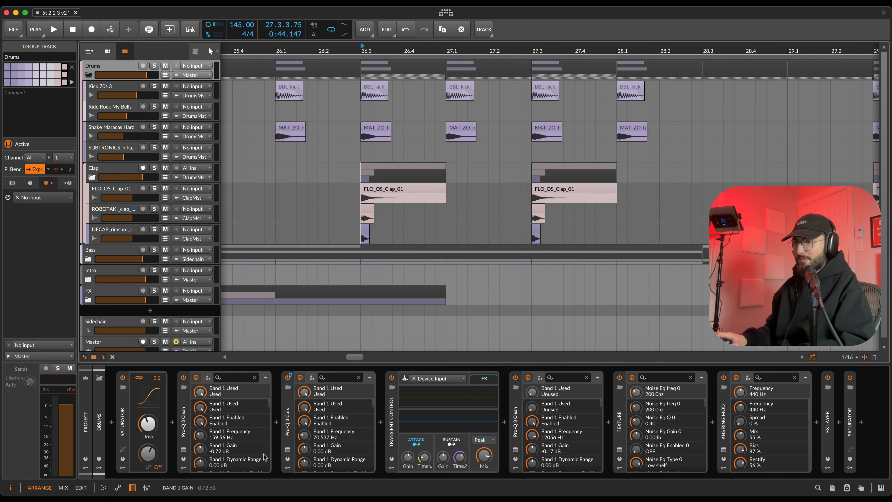
pyautogui.click(287, 450)
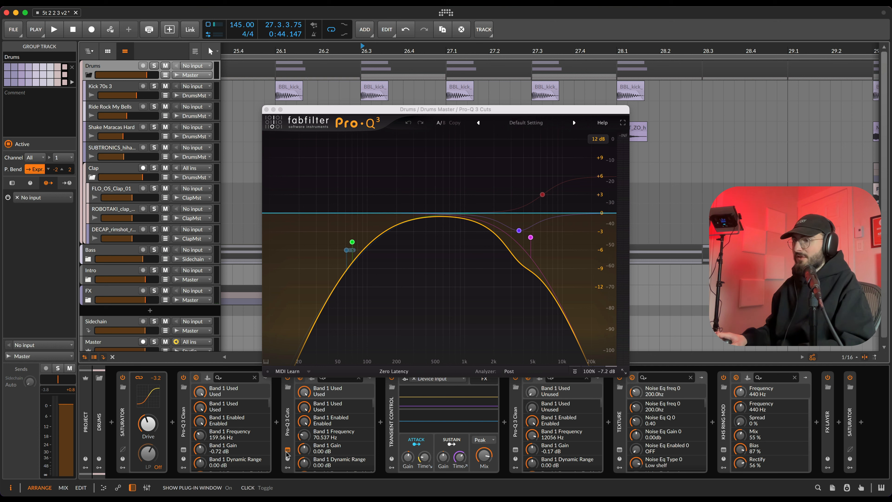
pyautogui.press('space')
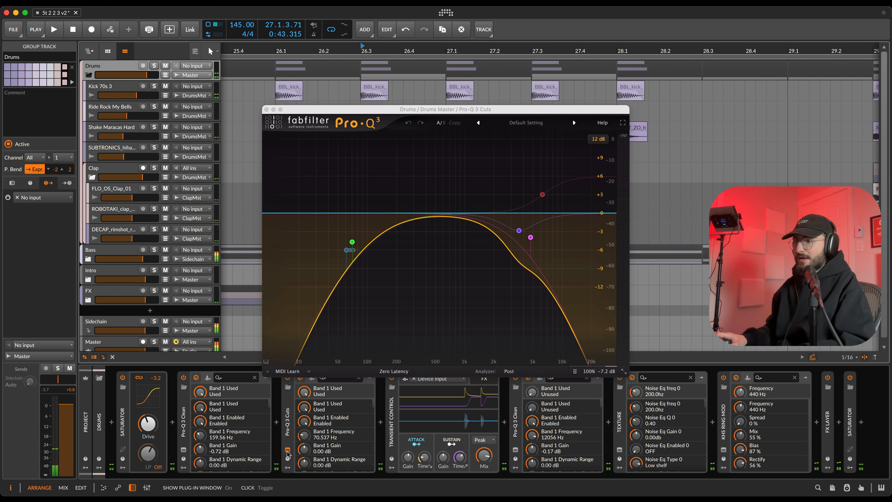
pyautogui.click(265, 109)
pyautogui.doubleClick(287, 422)
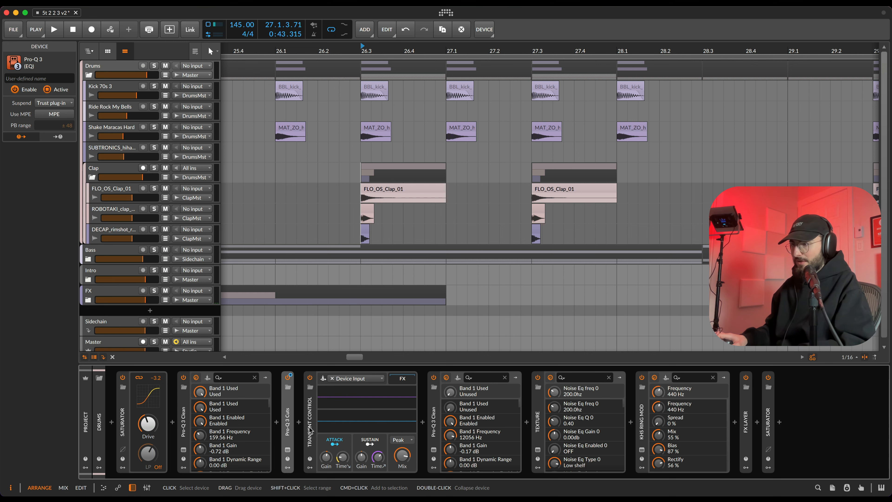
# Check the flat Pro-Q 3 Clean after Transient Control in the Drums chain, including its Gain Scale, and delete the device.
pyautogui.click(434, 451)
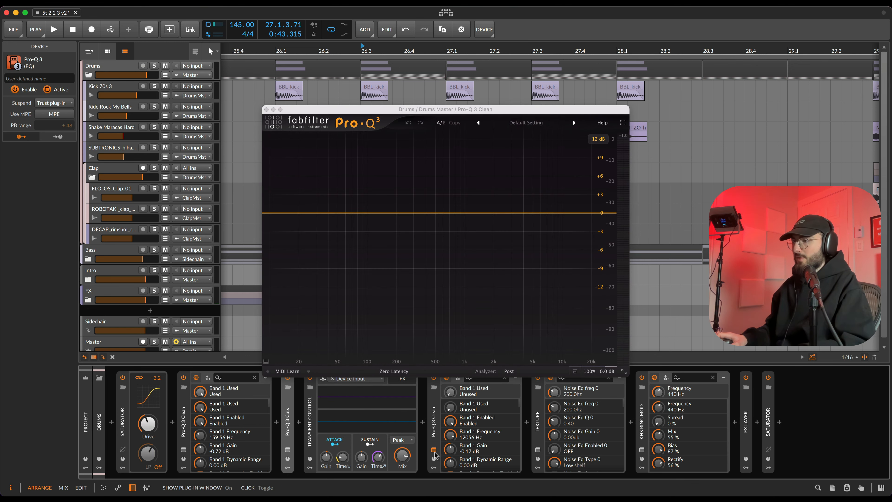
pyautogui.click(434, 450)
pyautogui.click(434, 434)
pyautogui.press('Delete')
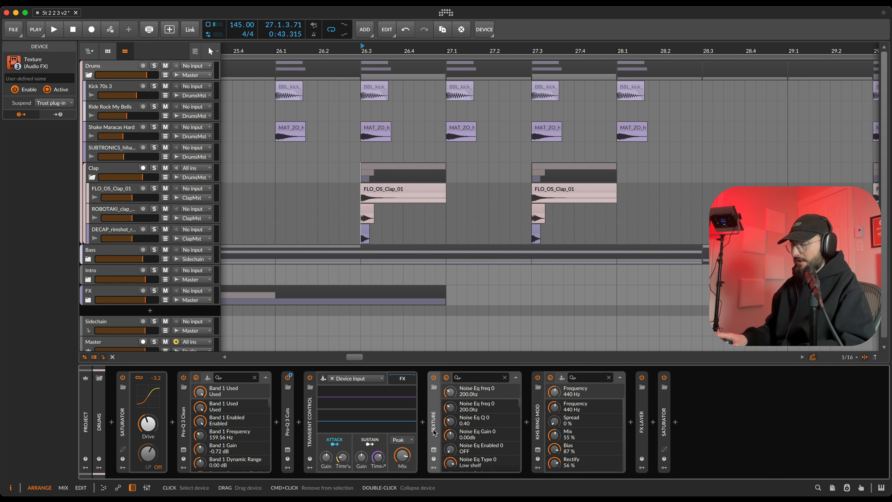
pyautogui.press('super+z')
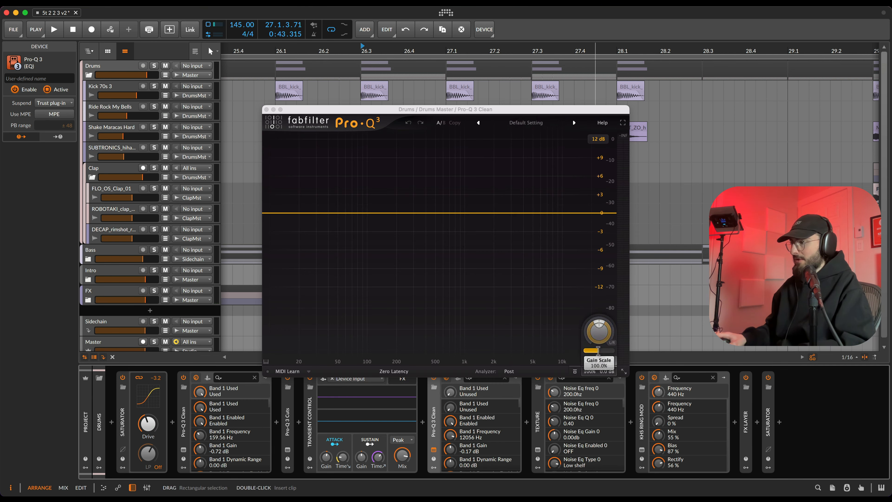
pyautogui.click(599, 351)
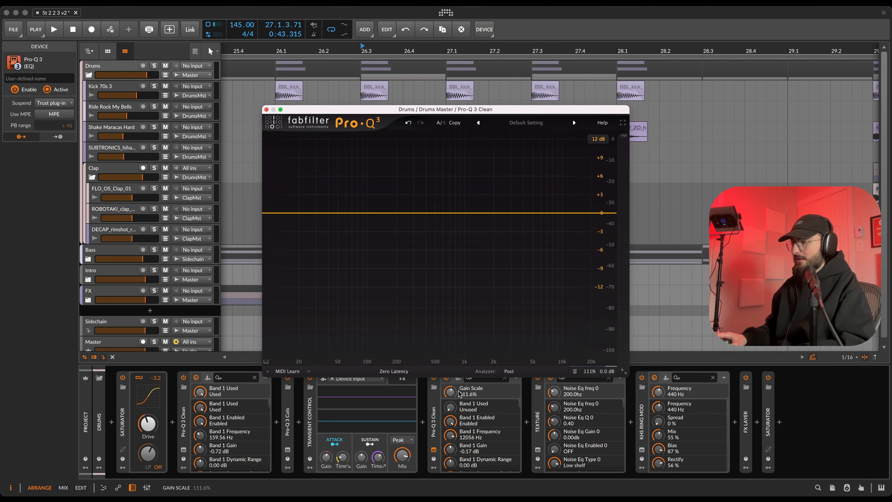
pyautogui.click(433, 413)
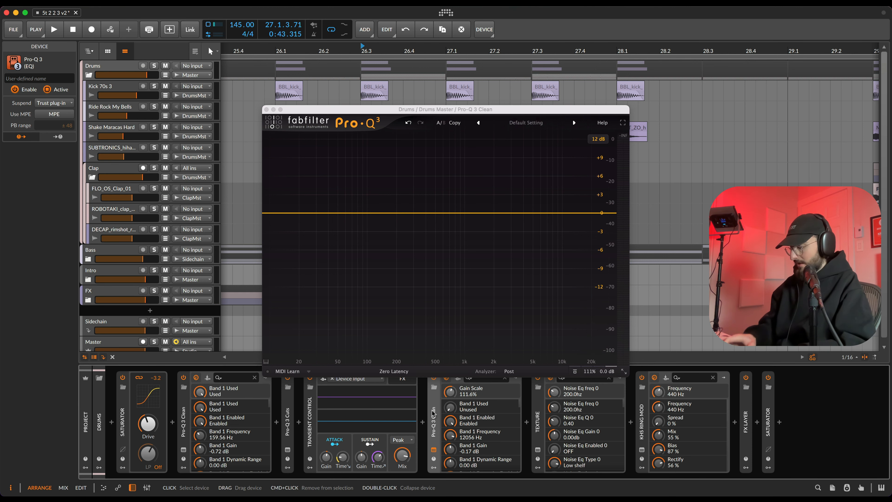
pyautogui.press('Delete')
# Solo the Drums group and compare the playback with Texture on and bypassed while viewing its settings, leaving it enabled and collapsed.
pyautogui.click(434, 451)
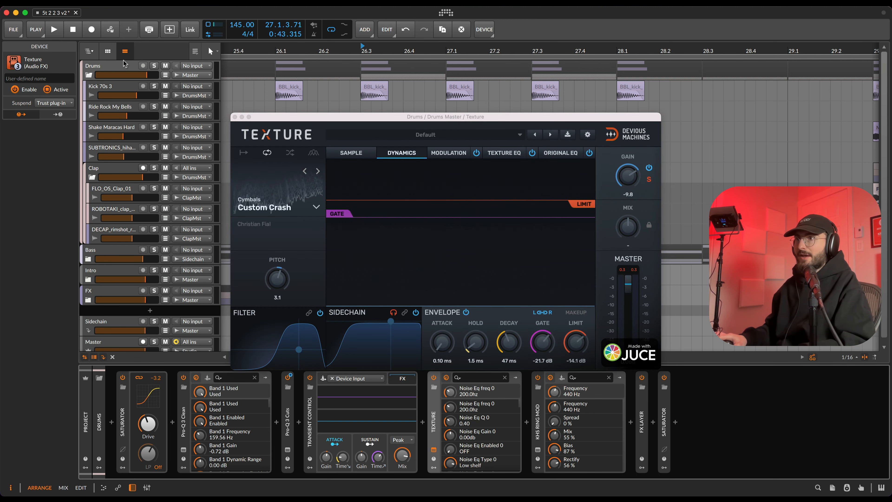
pyautogui.click(154, 66)
pyautogui.press('space')
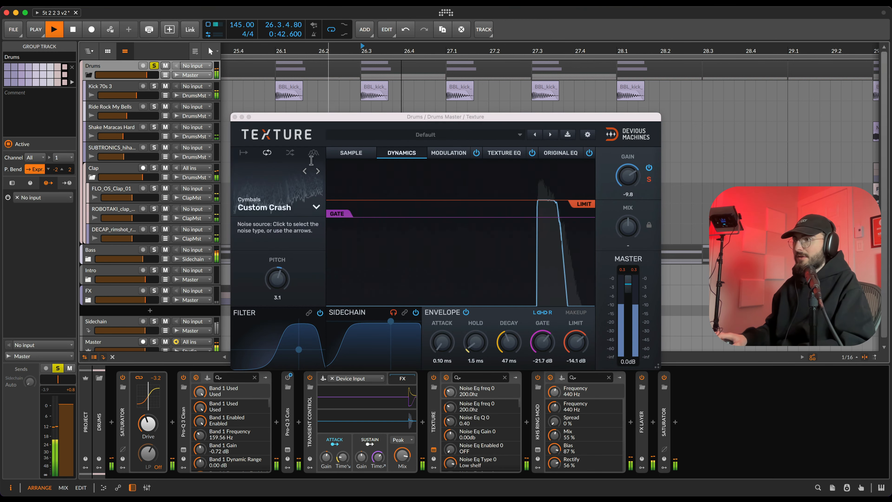
pyautogui.moveTo(317, 116); pyautogui.dragTo(322, 72)
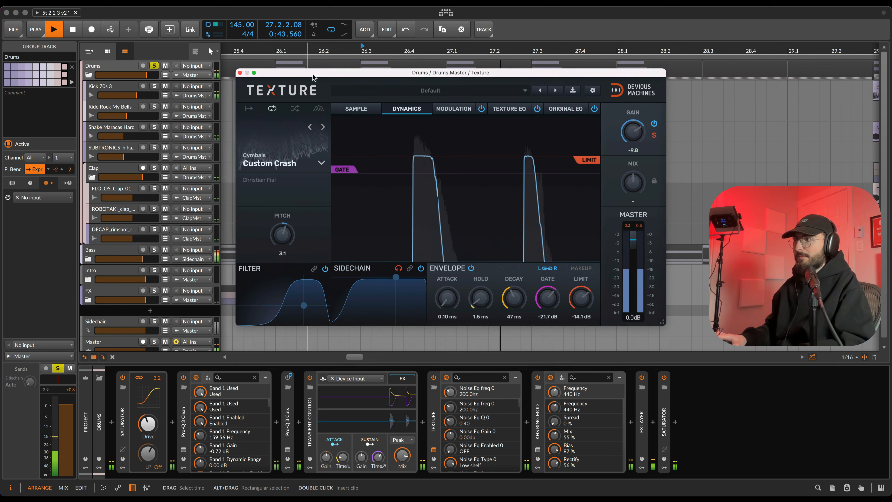
pyautogui.click(435, 378)
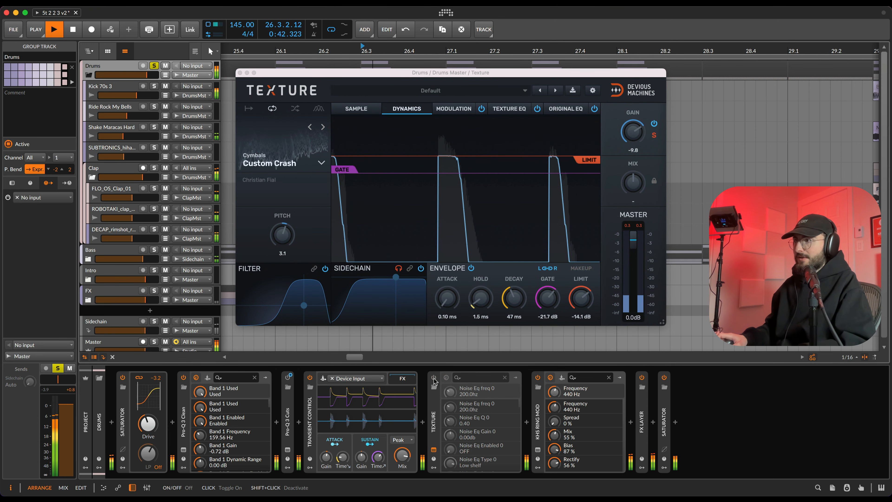
pyautogui.click(435, 378)
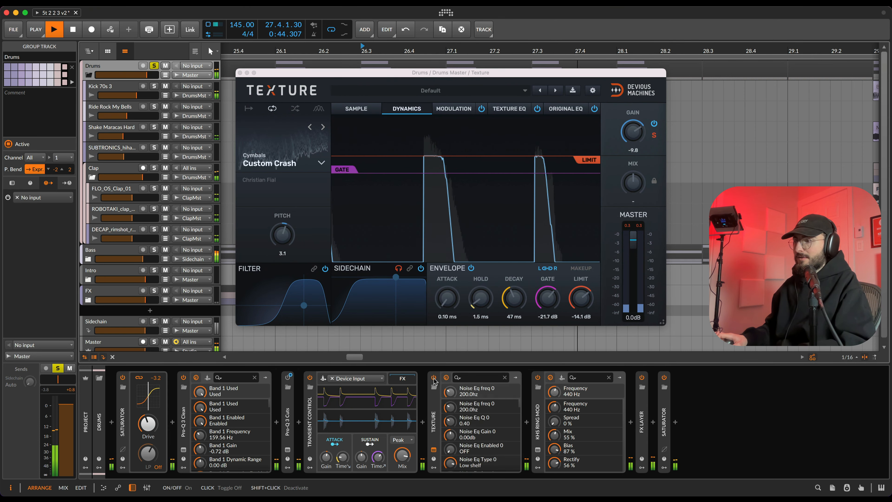
pyautogui.press('space')
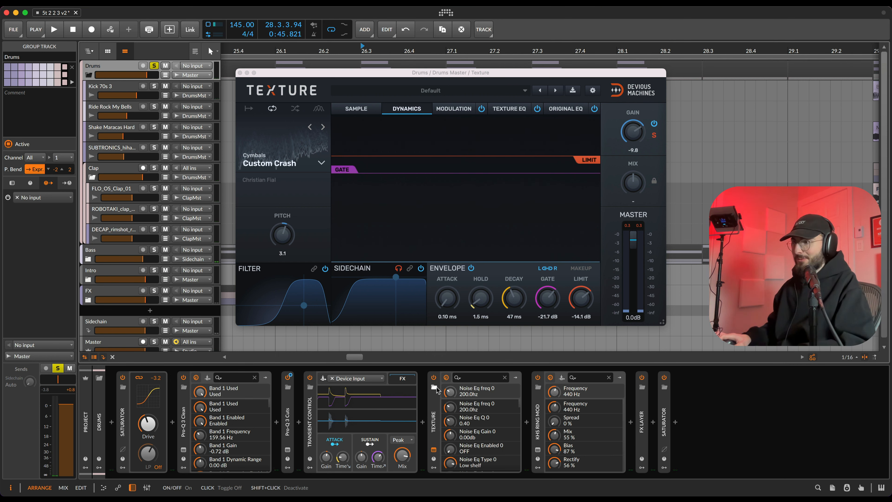
pyautogui.doubleClick(436, 401)
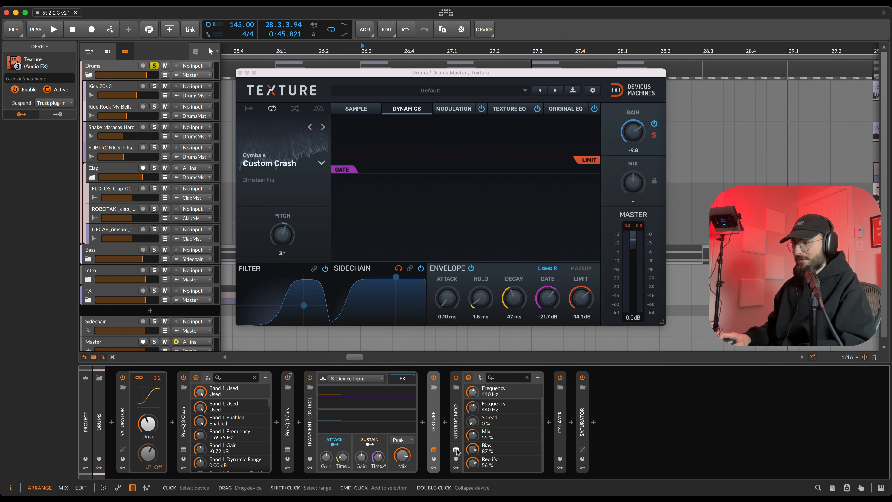
# Inspect the kHs Ring Mod in the Drums chain, compare the soloed drums with it bypassed and enabled, and collapse it.
pyautogui.click(456, 450)
pyautogui.click(240, 72)
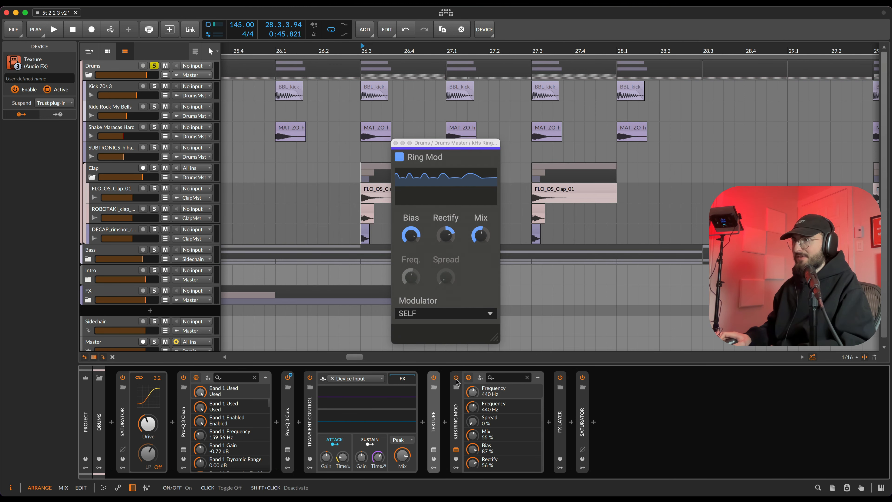
pyautogui.press('space')
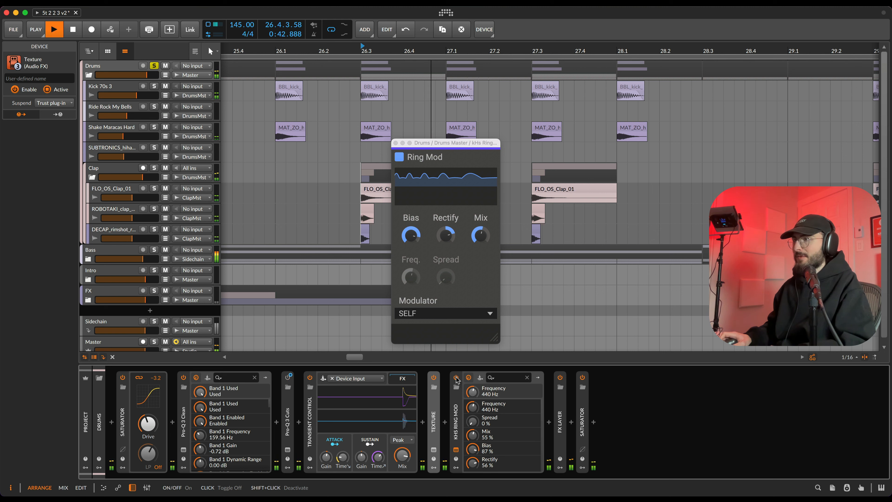
pyautogui.click(456, 378)
pyautogui.click(456, 378)
pyautogui.press('space')
pyautogui.doubleClick(455, 422)
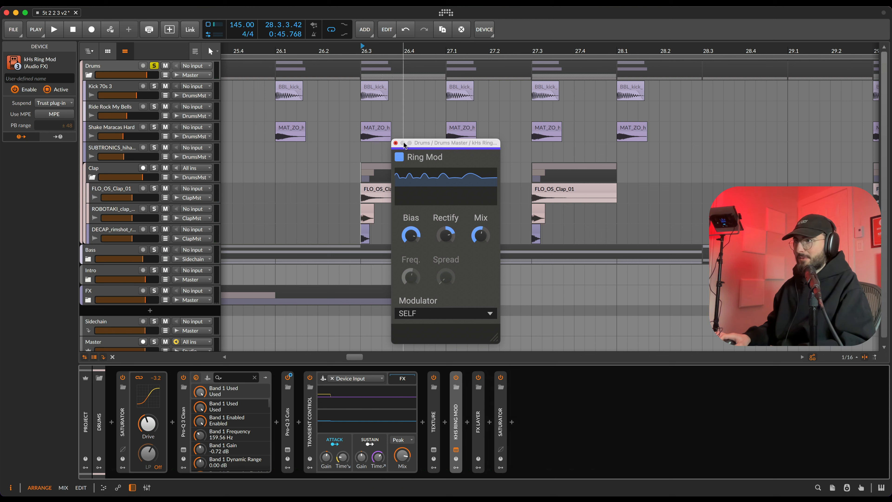
pyautogui.click(396, 142)
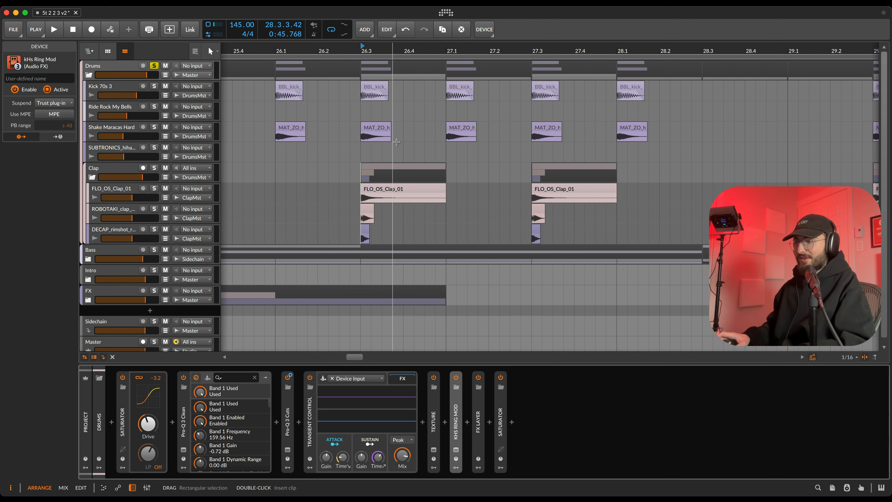
# Examine the FX Layer's Saturator layer and Layer 2 in the Drums chain, collapse it, and expand the final Saturator.
pyautogui.click(479, 407)
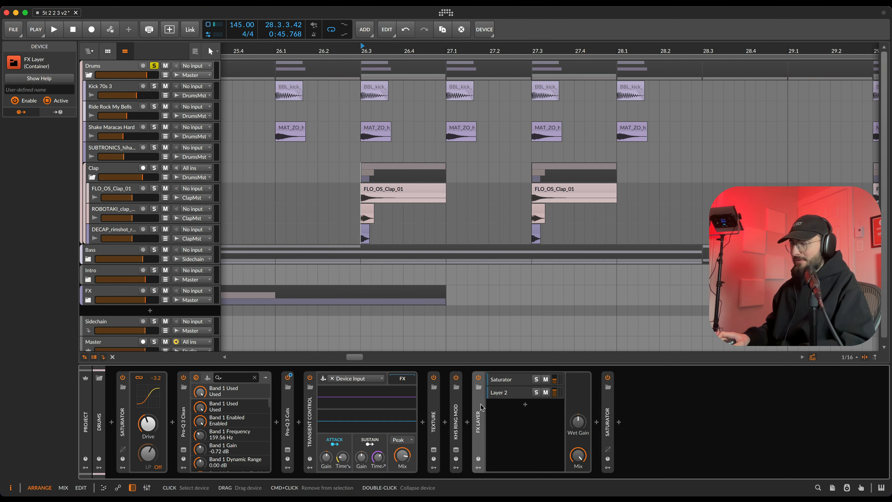
pyautogui.click(506, 382)
pyautogui.click(505, 382)
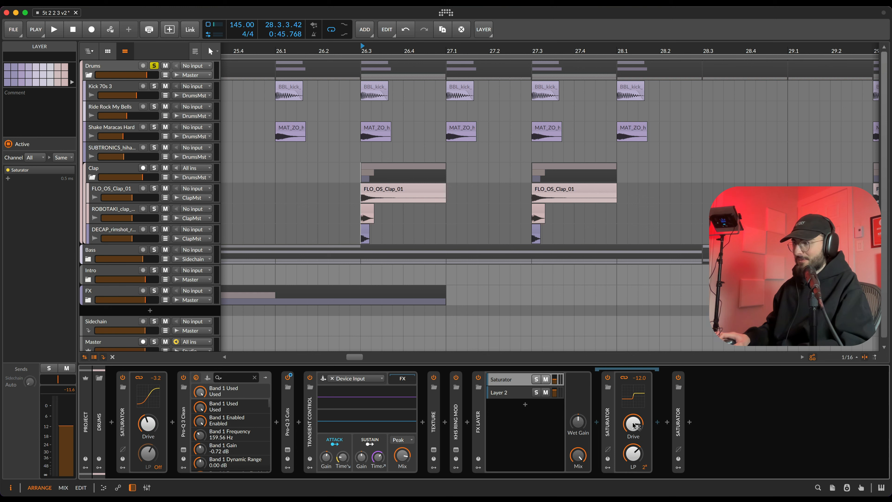
pyautogui.click(512, 393)
pyautogui.click(481, 414)
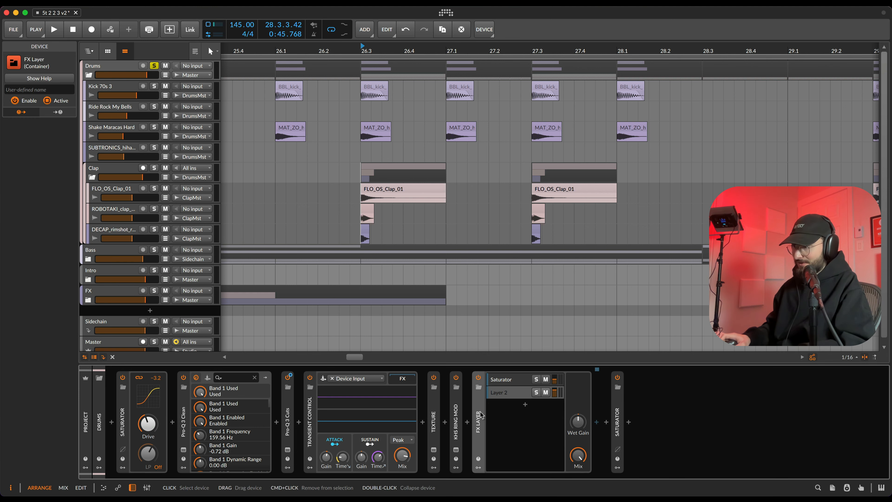
pyautogui.doubleClick(481, 414)
pyautogui.doubleClick(501, 415)
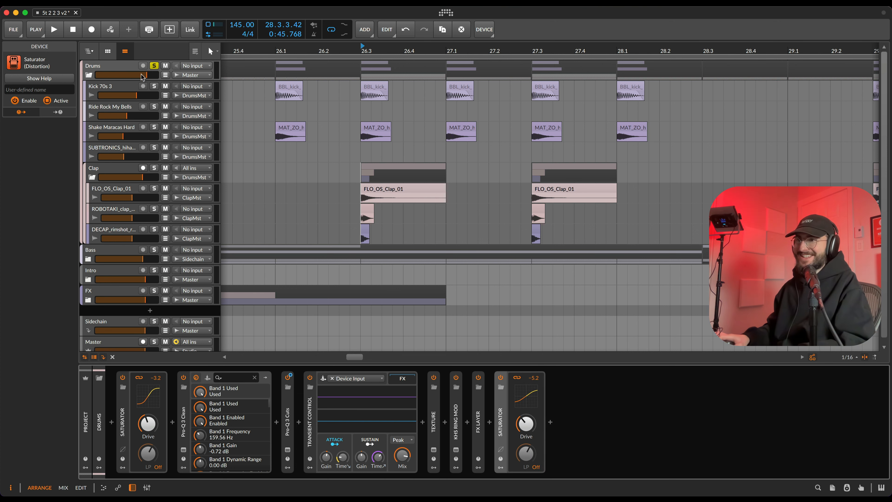
# Clear the Drums solo, fold the Drums group, and unfold the Bass group to show its tracks.
pyautogui.click(154, 66)
pyautogui.click(88, 75)
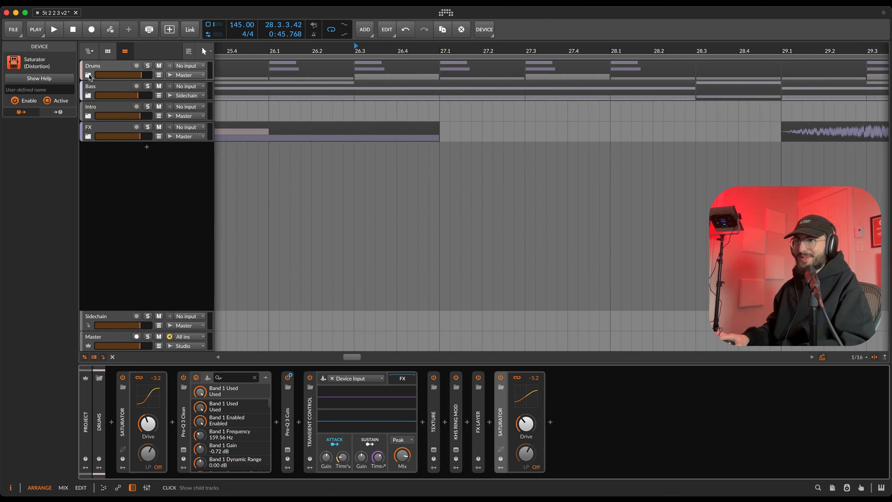
pyautogui.click(102, 89)
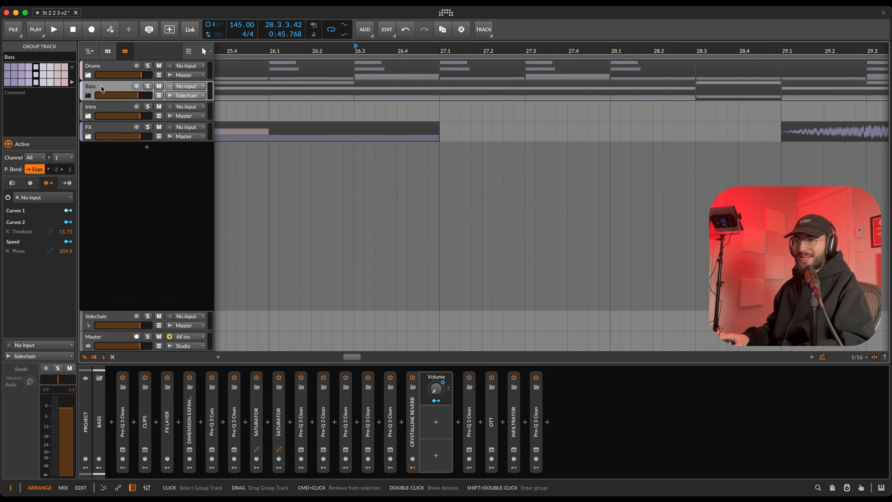
pyautogui.click(88, 96)
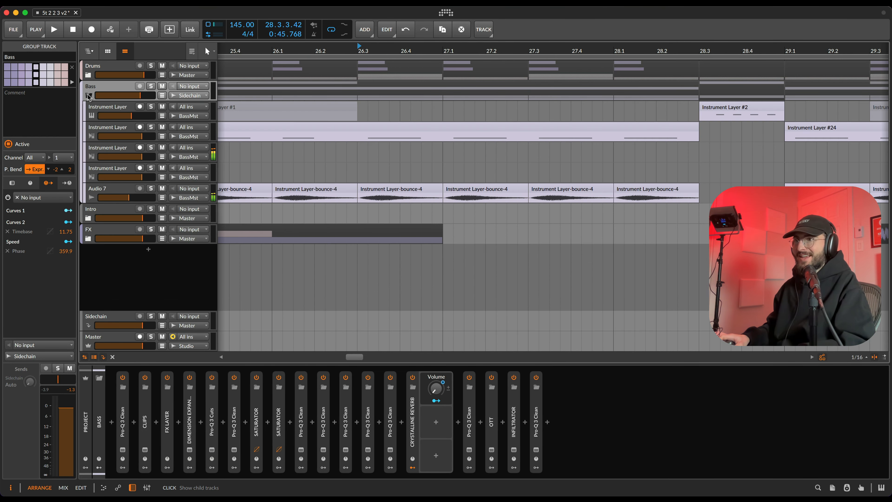
# Set the play position to bar 25 on the second Instrument Layer track, at the start of clip Instrument Layer #23.
pyautogui.hscroll(-3, 446, 197)
pyautogui.scroll(-5, 445, 198)
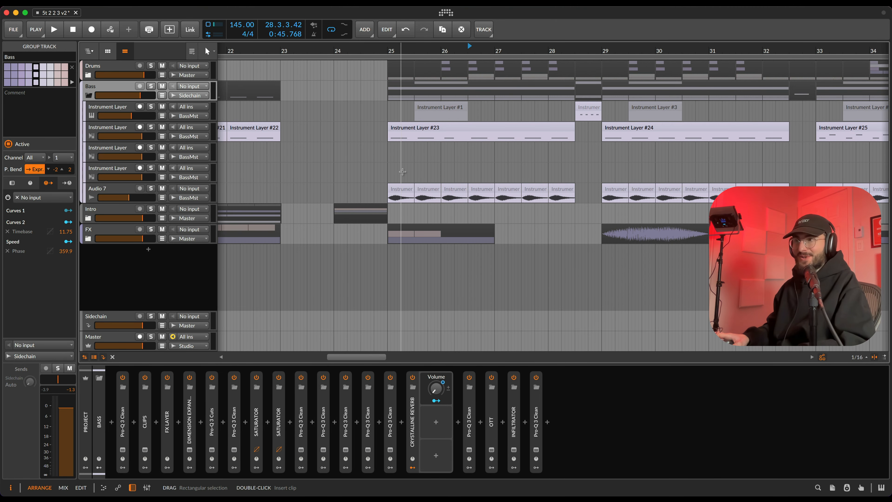
pyautogui.click(391, 139)
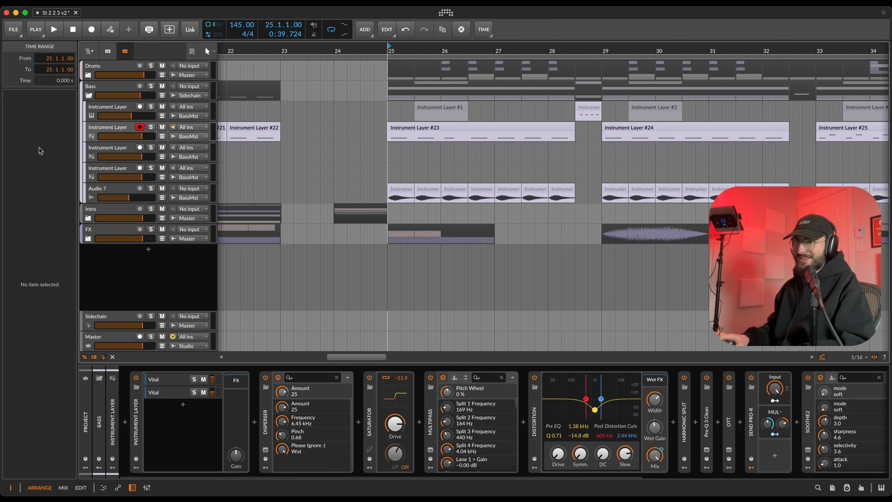
# Collapse the Disperser, Saturator, Multipass and Distortion devices on the second Instrument Layer track and select the Send Pro-R layer.
pyautogui.click(271, 422)
pyautogui.click(287, 420)
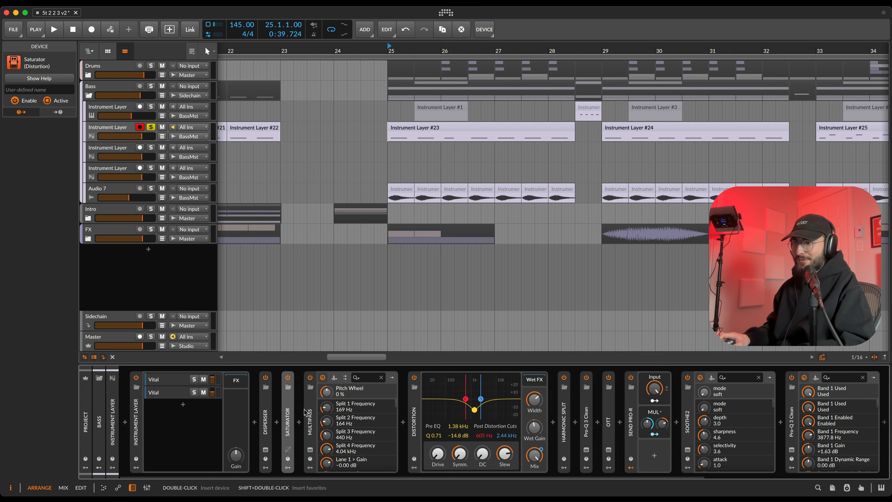
pyautogui.click(309, 414)
pyautogui.click(333, 415)
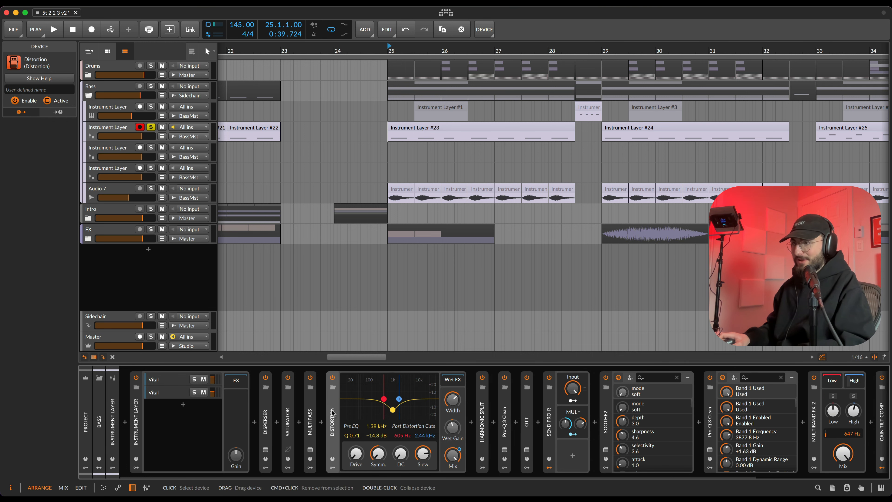
pyautogui.click(423, 418)
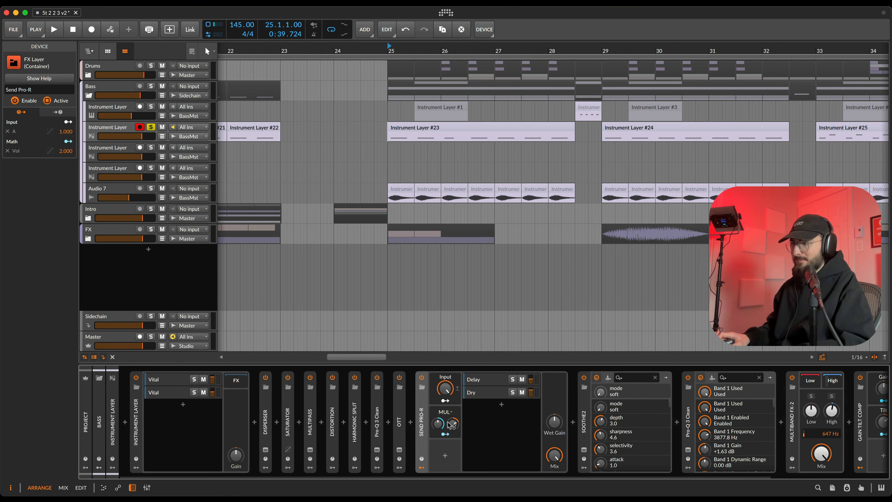
# Collapse the Send Pro-R, Soothe2, Gain Tilt Comp and both remaining expanded Pro-Q 3 devices in the chain.
pyautogui.doubleClick(422, 418)
pyautogui.doubleClick(478, 418)
pyautogui.doubleClick(500, 418)
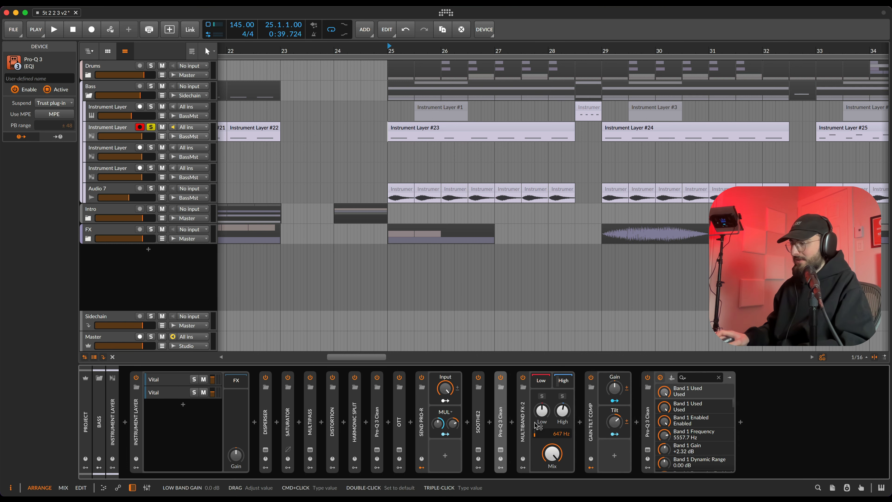
pyautogui.doubleClick(591, 421)
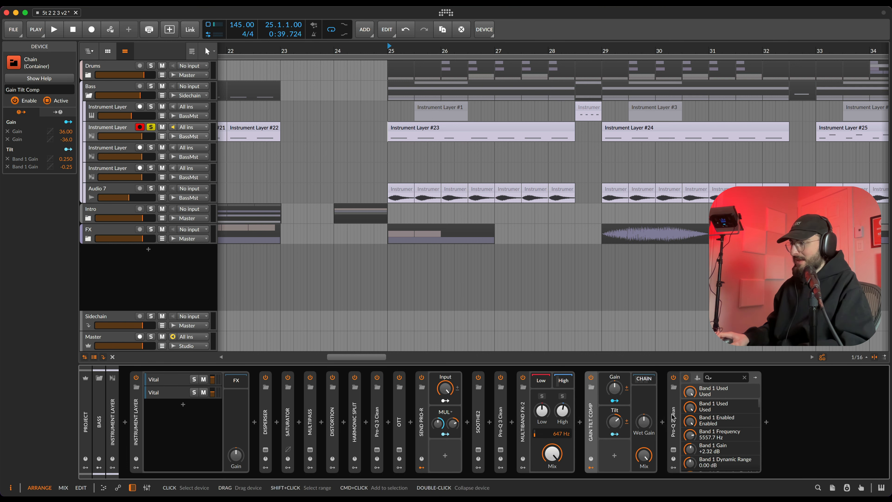
pyautogui.doubleClick(671, 418)
pyautogui.doubleClick(595, 416)
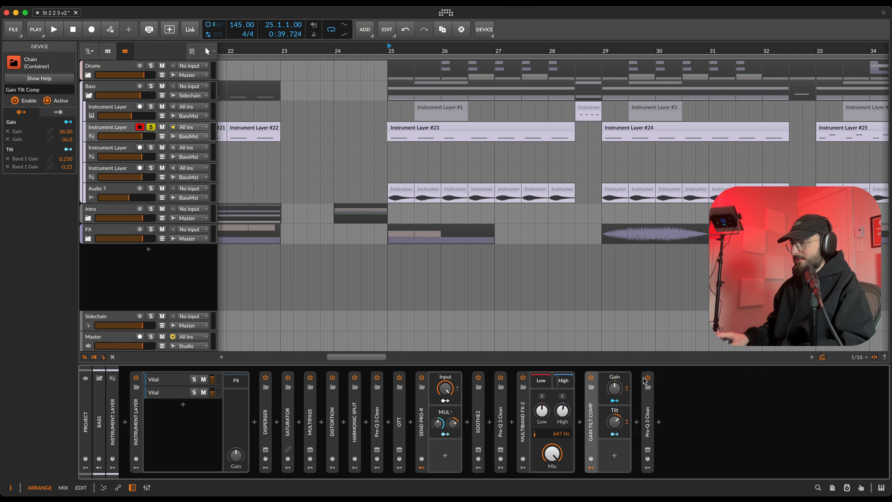
# Bypass every effect after the Instrument Layer, working from the final Pro-Q 3 and Gain Tilt Comp back to the Disperser.
pyautogui.click(591, 377)
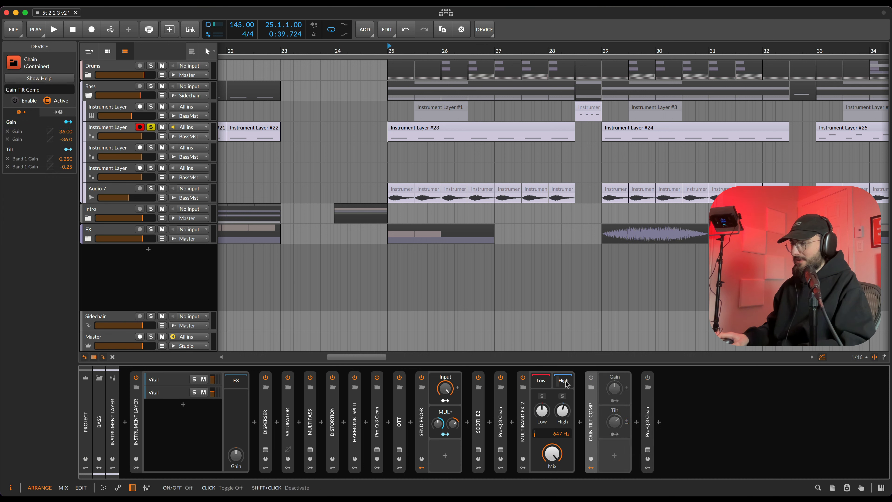
pyautogui.click(523, 378)
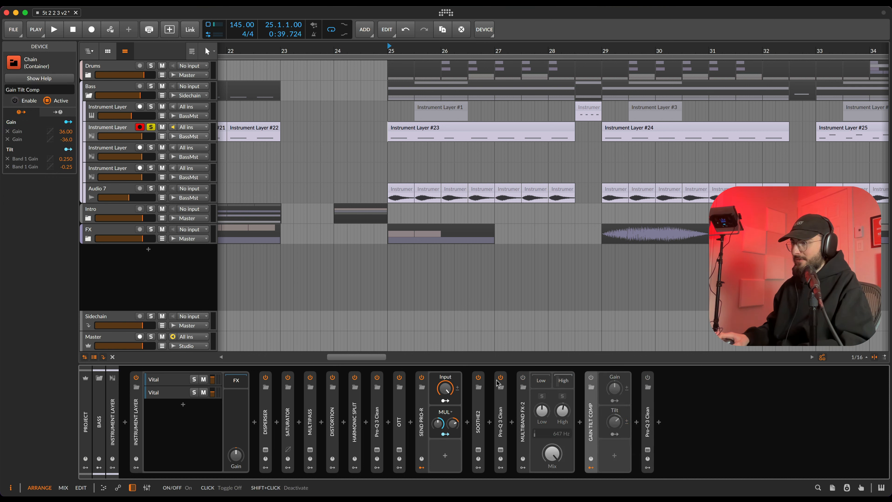
pyautogui.click(421, 377)
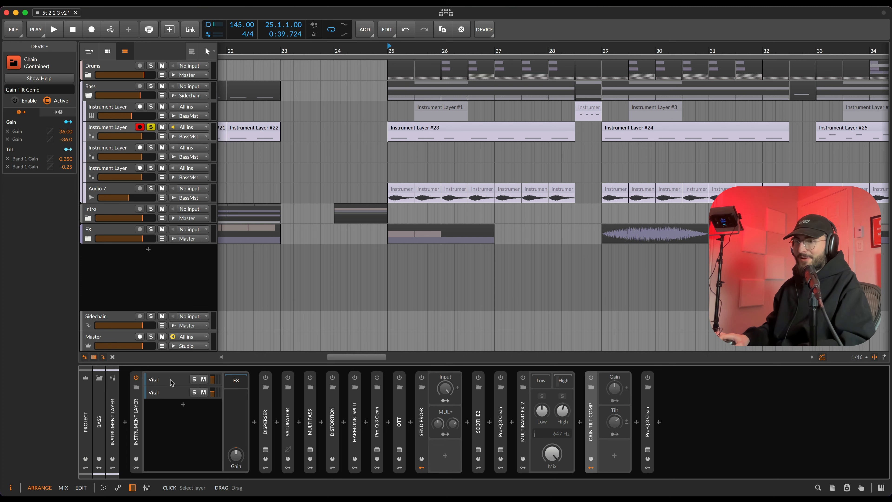
# In the first Vital layer, delete the Send Delay and bypass the FX Layer, Pro-Q 3, Saturator and OTT.
pyautogui.click(167, 387)
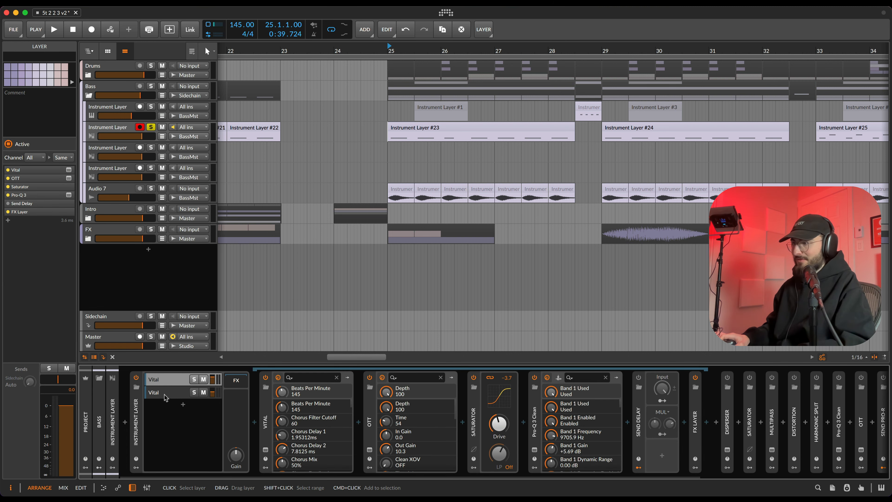
pyautogui.click(644, 393)
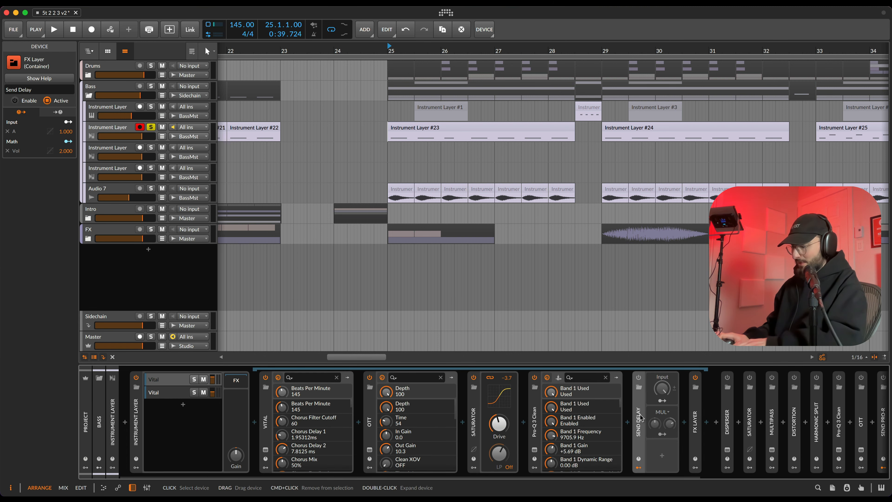
pyautogui.press('Delete')
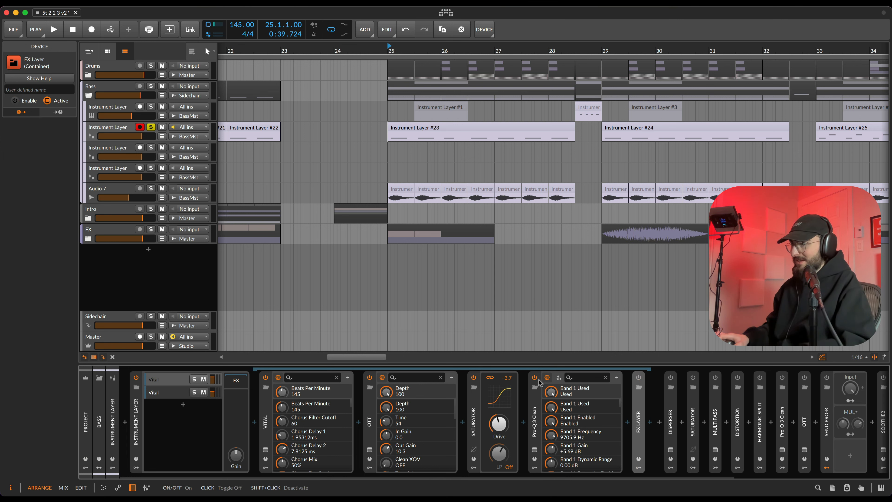
pyautogui.click(370, 378)
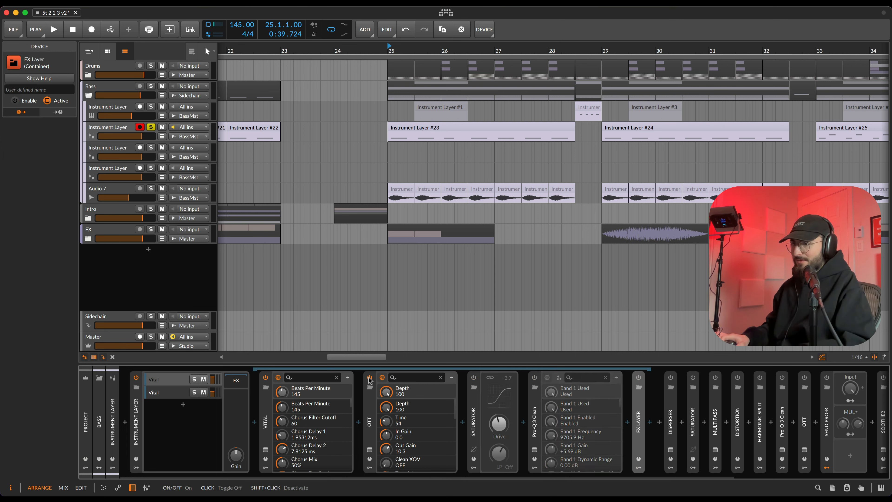
# In the second Vital layer, bypass the Saturator and the Vital synth.
pyautogui.click(171, 393)
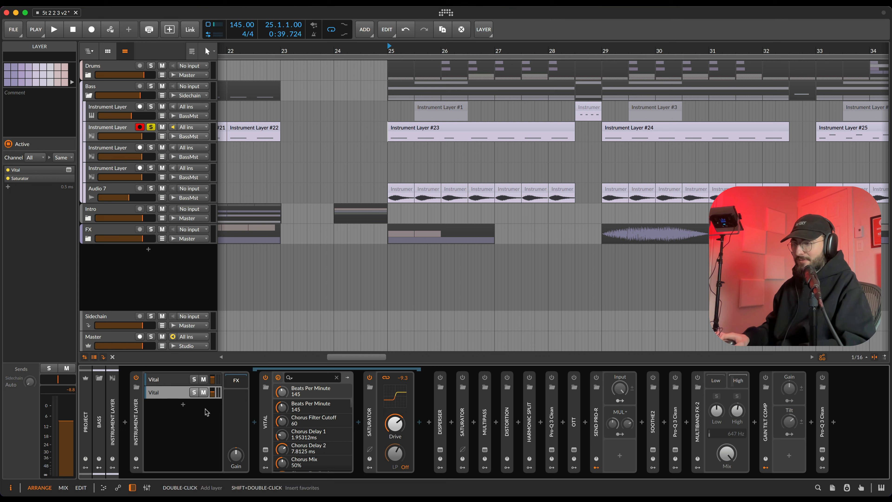
pyautogui.click(370, 379)
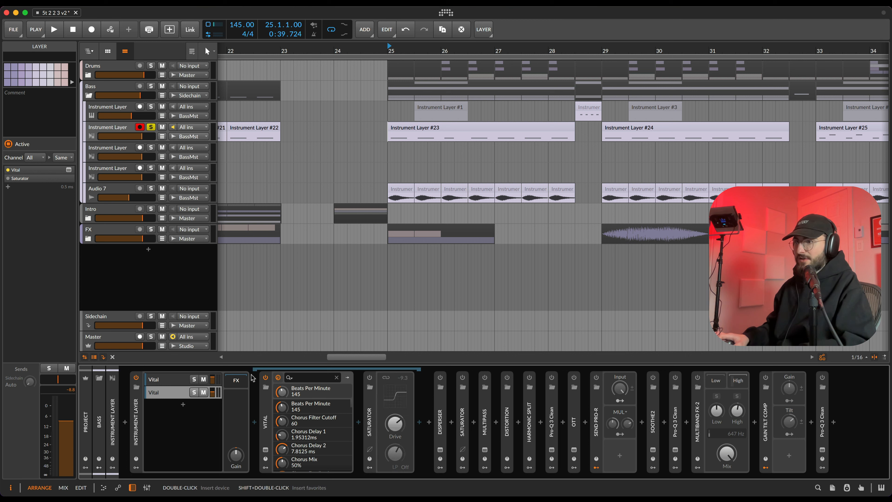
pyautogui.click(265, 378)
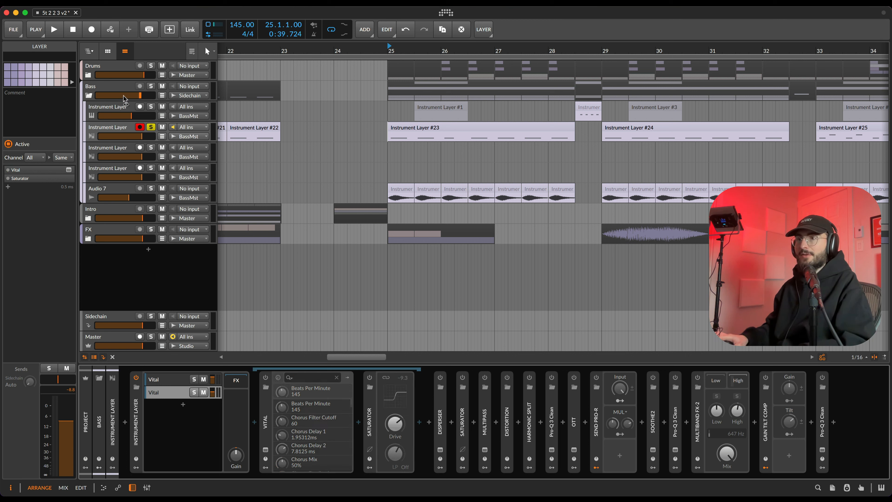
# Bypass all the devices in the Bass group track's chain.
pyautogui.click(120, 87)
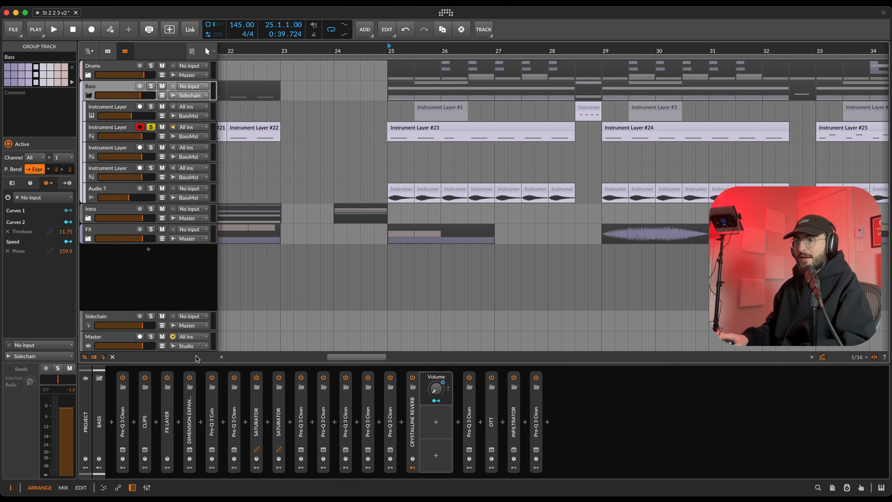
pyautogui.click(124, 416)
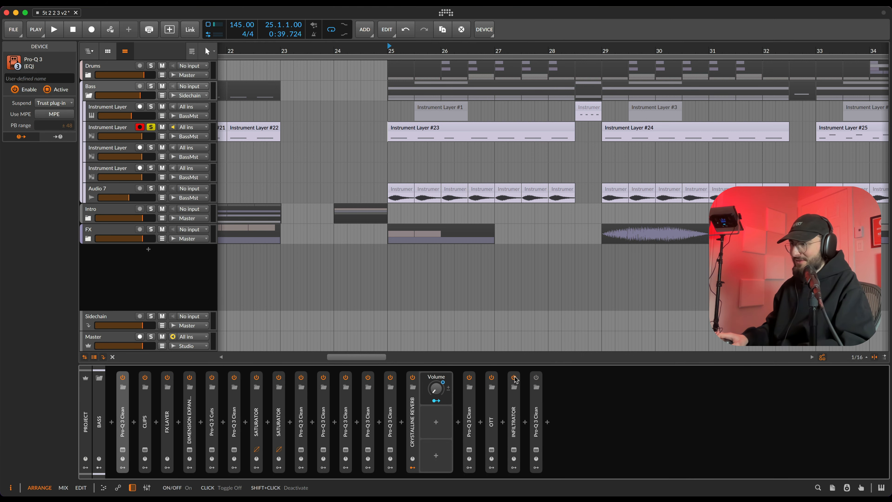
pyautogui.click(413, 377)
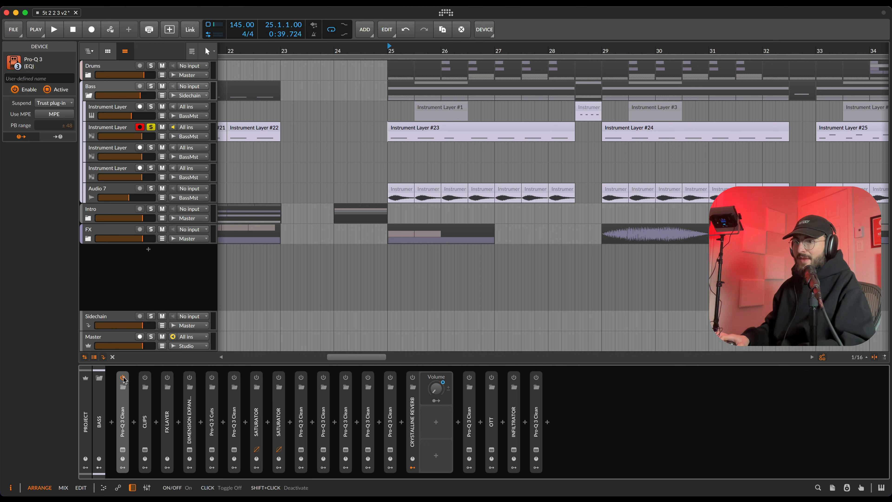
# Solo the first Vital layer on the second Instrument Layer track, show its Vital synth window, and audition it from bar 25.
pyautogui.click(116, 136)
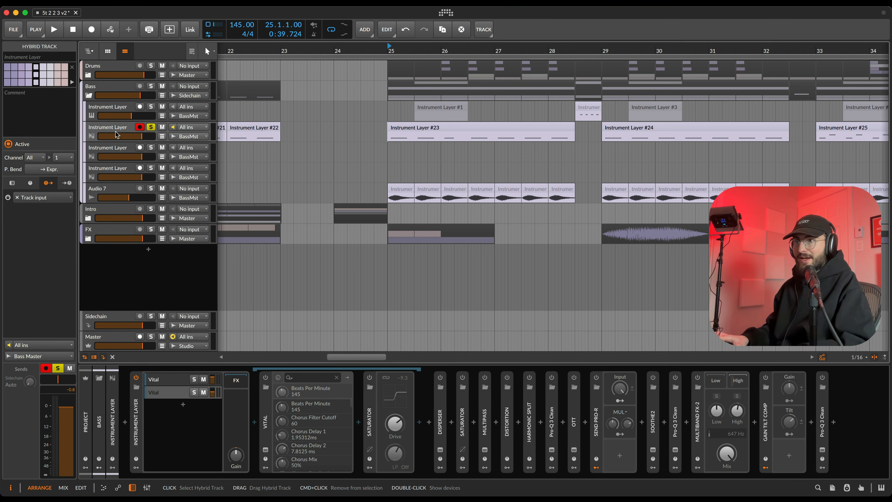
pyautogui.click(164, 384)
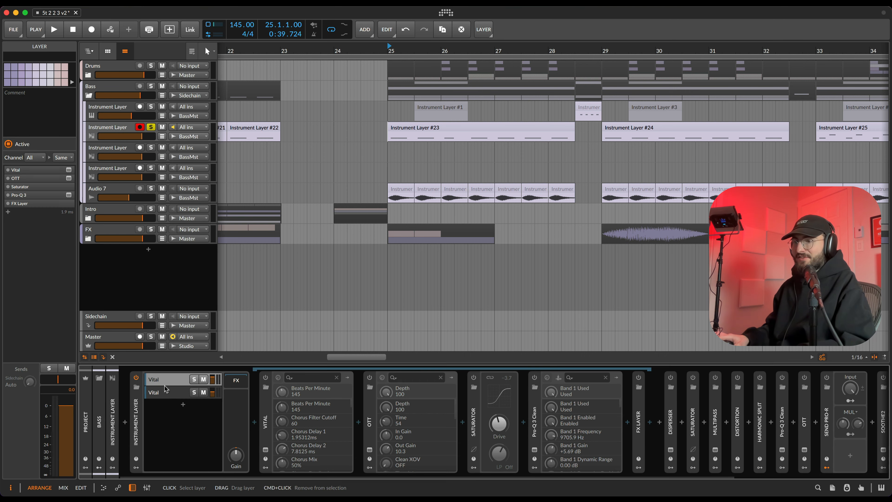
pyautogui.click(194, 379)
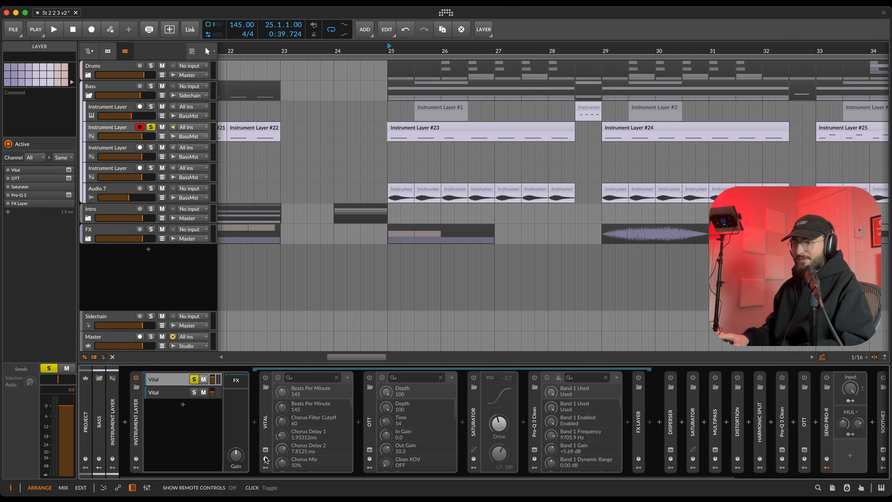
pyautogui.click(266, 450)
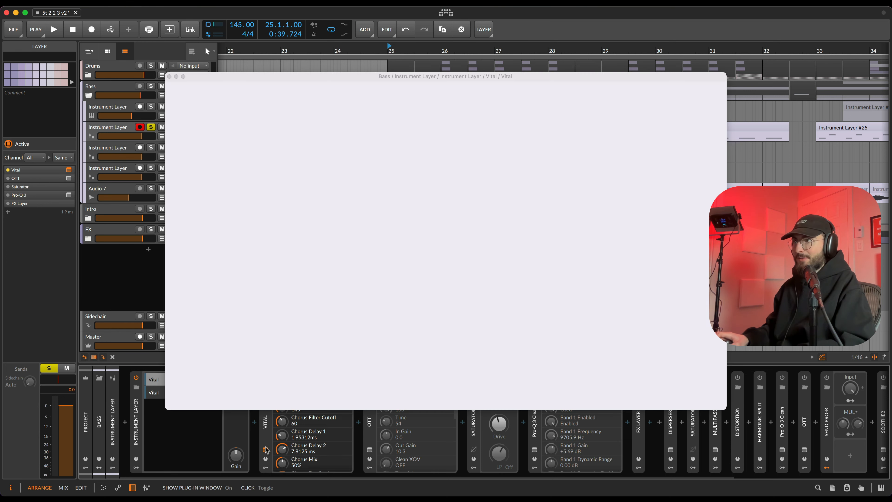
pyautogui.press('space')
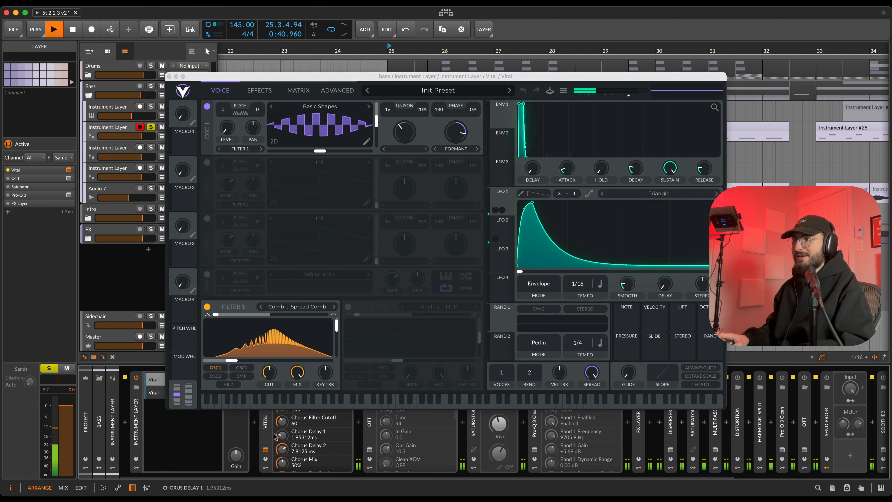
pyautogui.press('space')
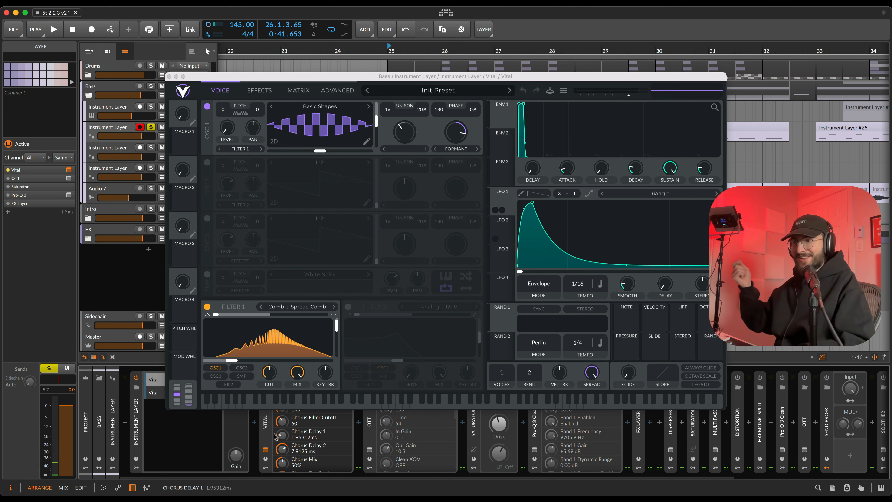
# Compare the first Vital's sound with the Spread Comb filter in Filter 1 switched off and back on.
pyautogui.click(207, 307)
pyautogui.press('space')
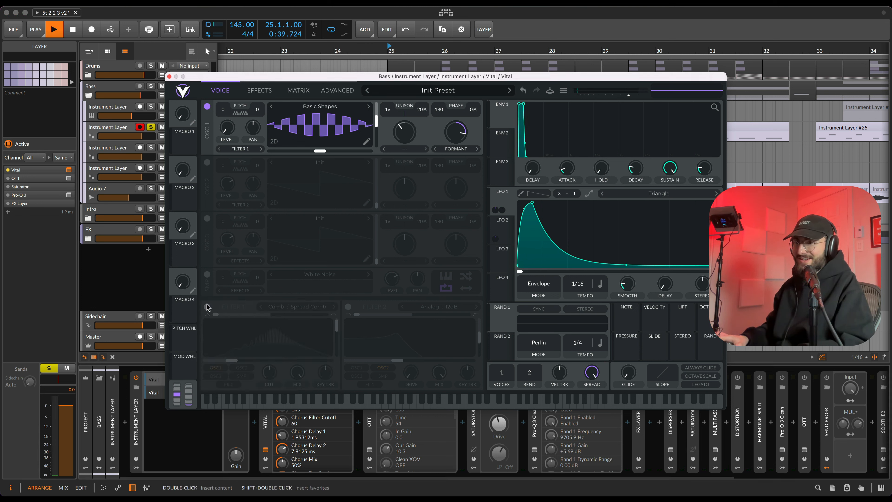
pyautogui.press('space')
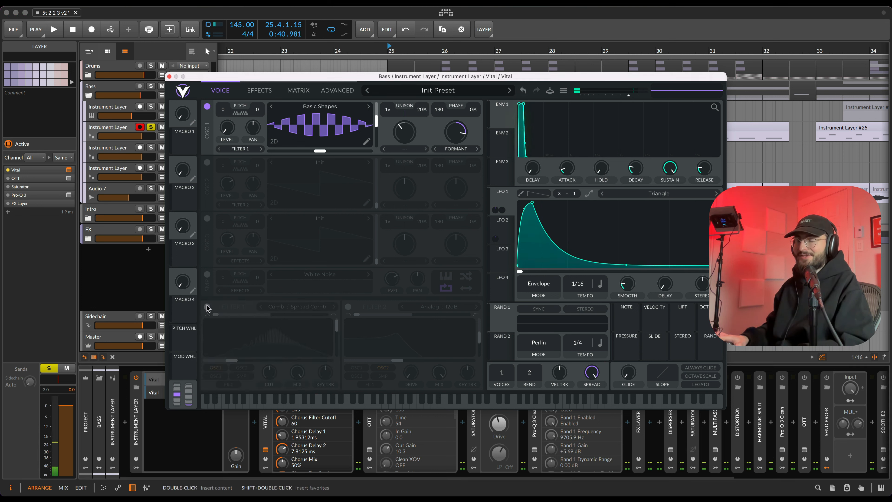
pyautogui.click(207, 306)
pyautogui.press('space')
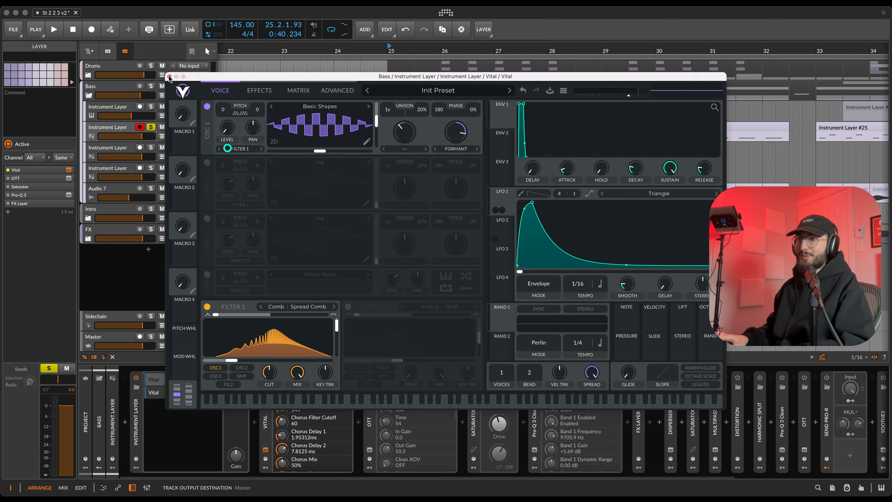
# Compare the first Vital's sound with its Soft Clip distortion on and off, leave it enabled, and close the synth window.
pyautogui.click(255, 91)
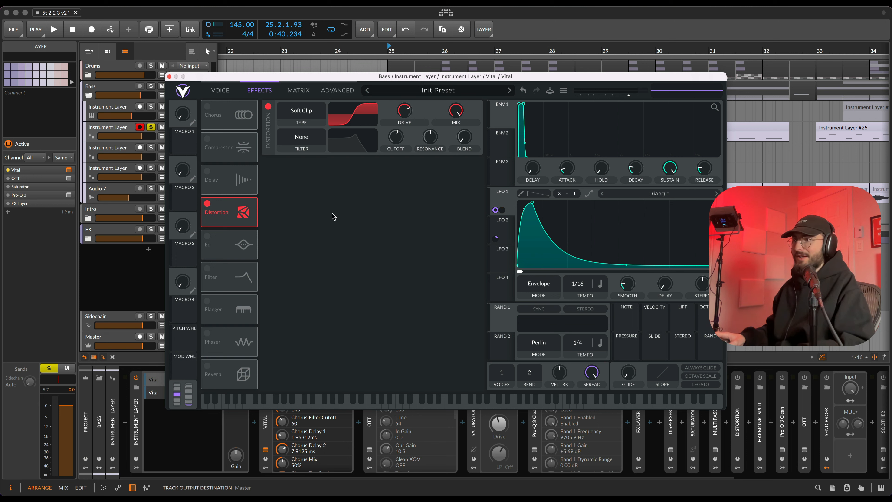
pyautogui.press('space')
pyautogui.press('space')
pyautogui.click(268, 106)
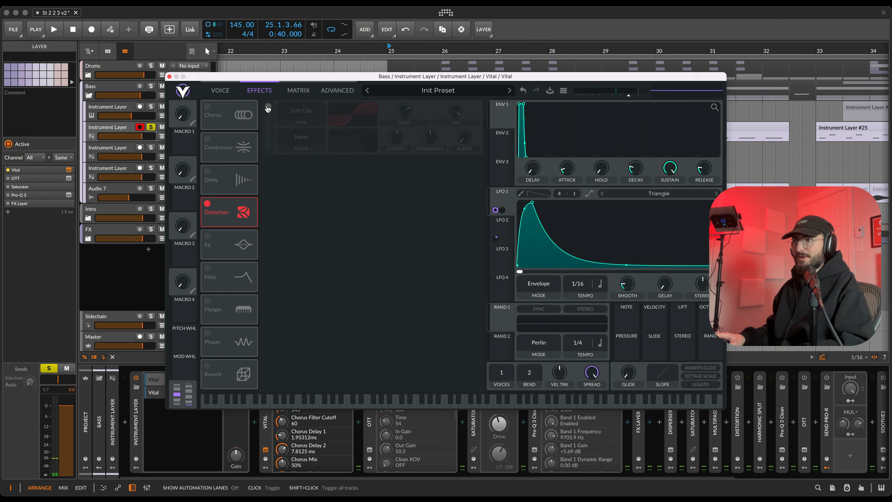
pyautogui.press('space')
pyautogui.click(269, 106)
pyautogui.click(169, 76)
pyautogui.press('space')
# Solo the second Vital layer, show its Vital synth window, and audition the sine patch from bar 25.
pyautogui.click(190, 395)
pyautogui.click(194, 394)
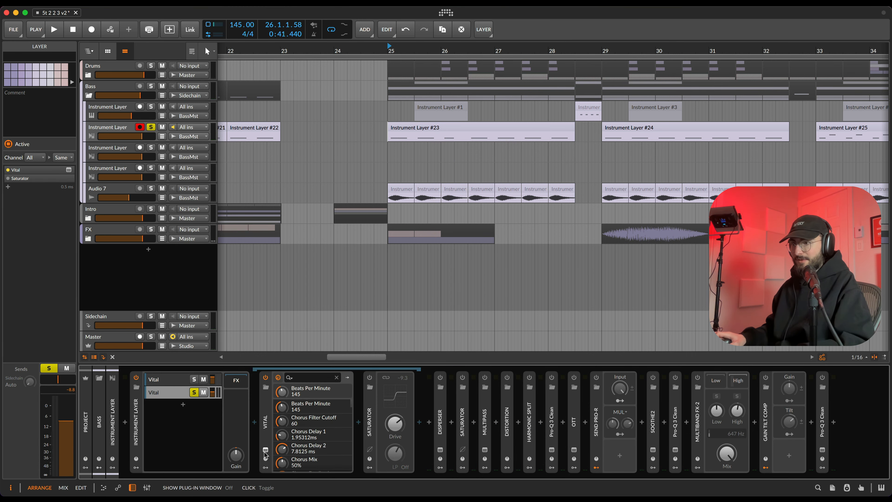
pyautogui.click(265, 451)
pyautogui.press('space')
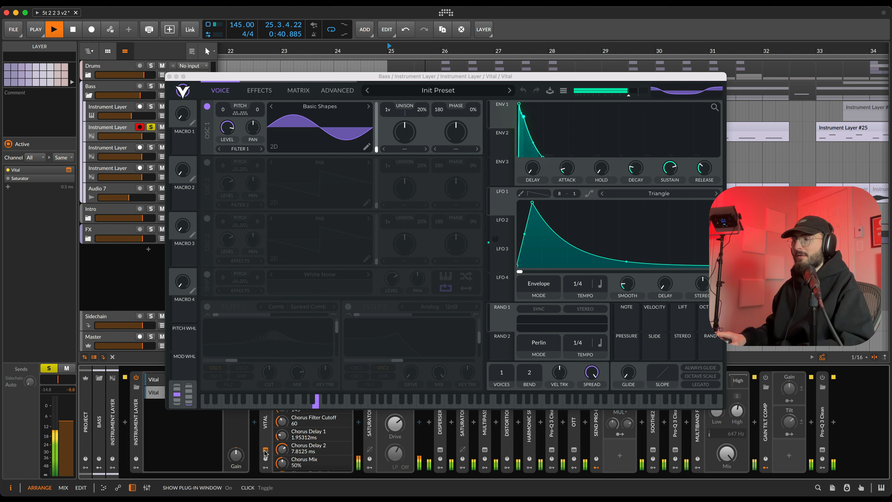
pyautogui.press('space')
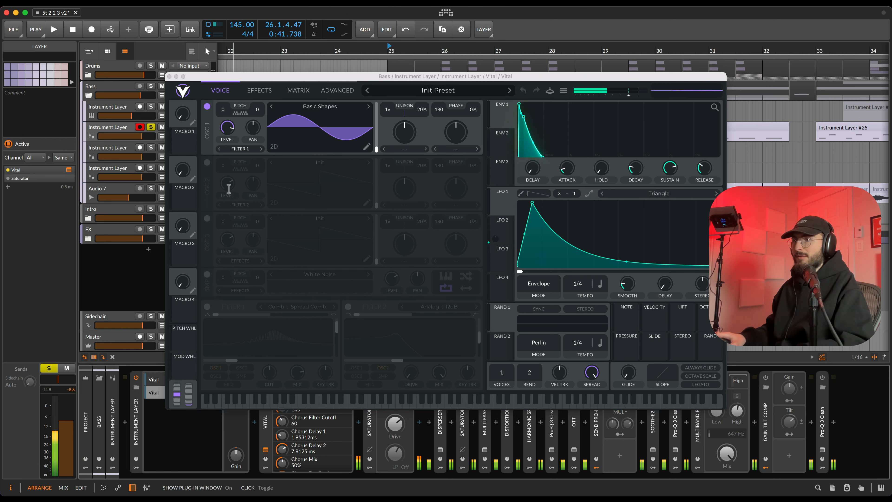
# Close the second Vital's window, clear the layer solo, and audition both Vital layers together.
pyautogui.click(168, 76)
pyautogui.click(194, 392)
pyautogui.press('space')
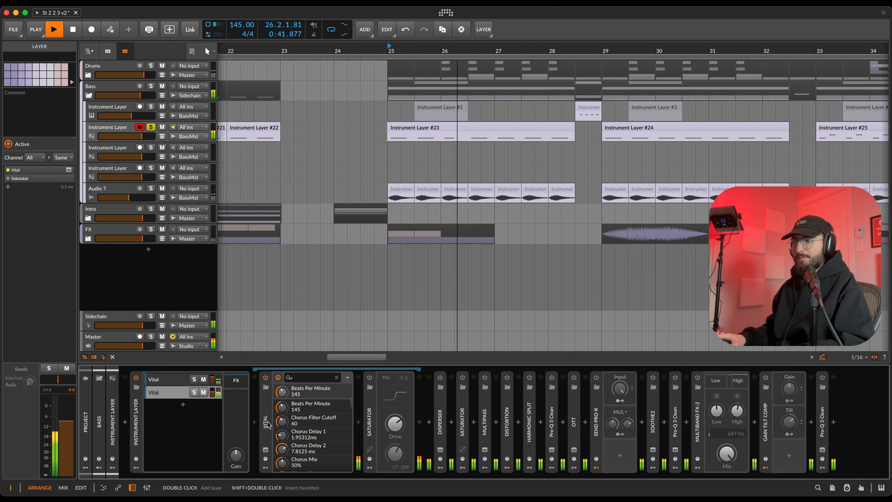
pyautogui.press('space')
# Enable the Saturator on the second Vital layer and OTT and Saturator on the first Vital layer, auditioning the bass from bar 25.
pyautogui.click(369, 377)
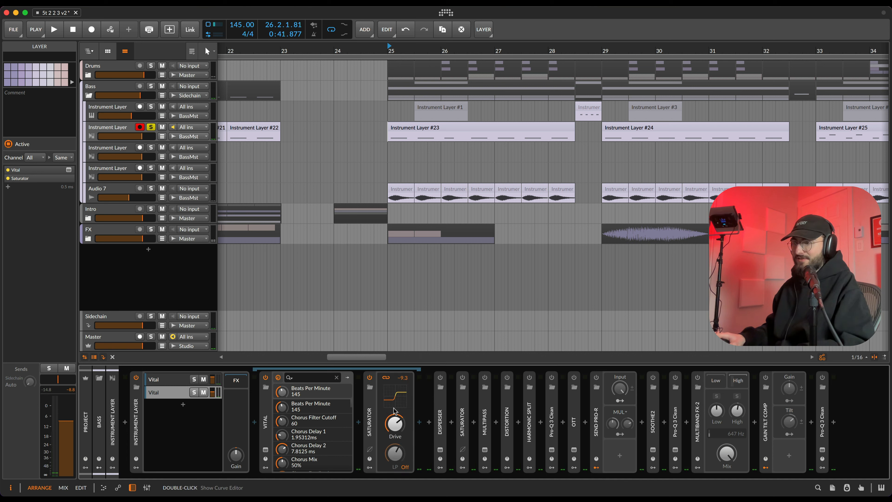
pyautogui.press('space')
pyautogui.click(157, 383)
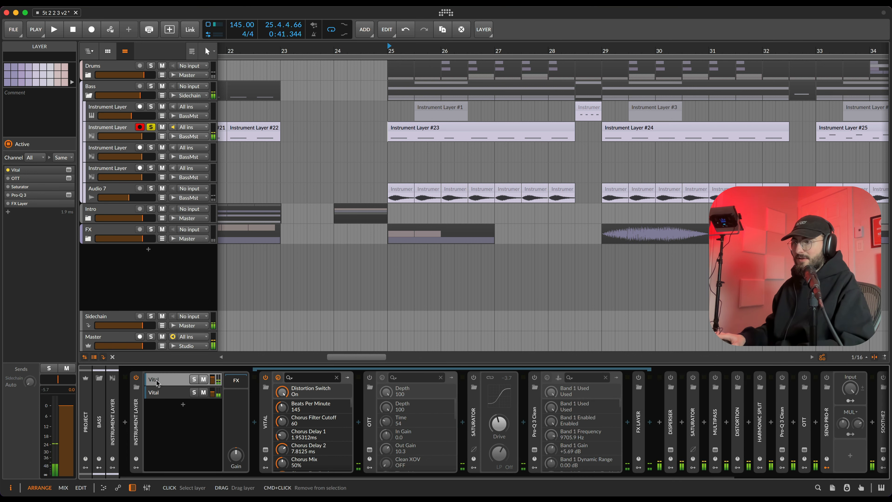
pyautogui.click(369, 378)
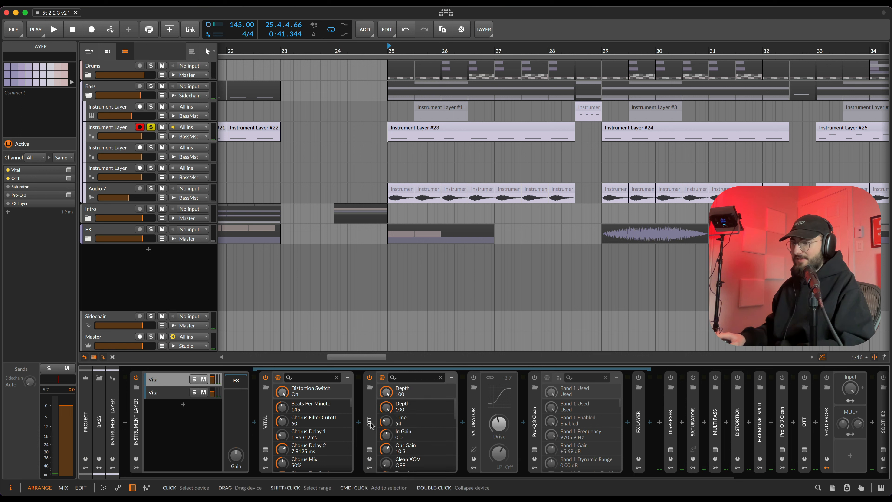
pyautogui.click(474, 378)
pyautogui.press('space')
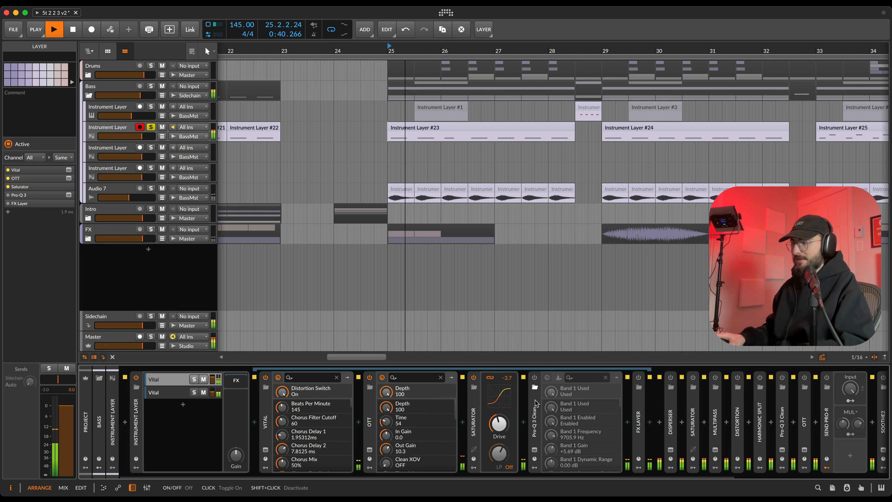
pyautogui.press('space')
# Enable the first Vital layer's Pro-Q 3, show its EQ curve, audition the result, and close the EQ window.
pyautogui.click(534, 377)
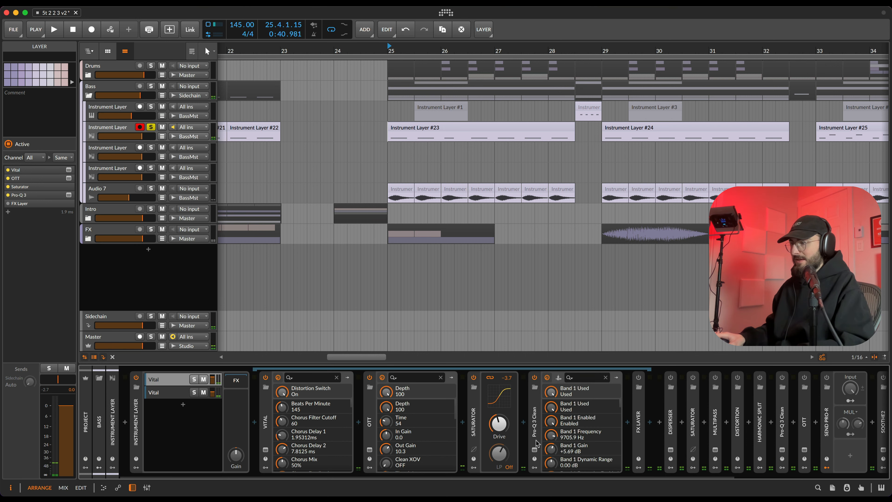
pyautogui.click(534, 450)
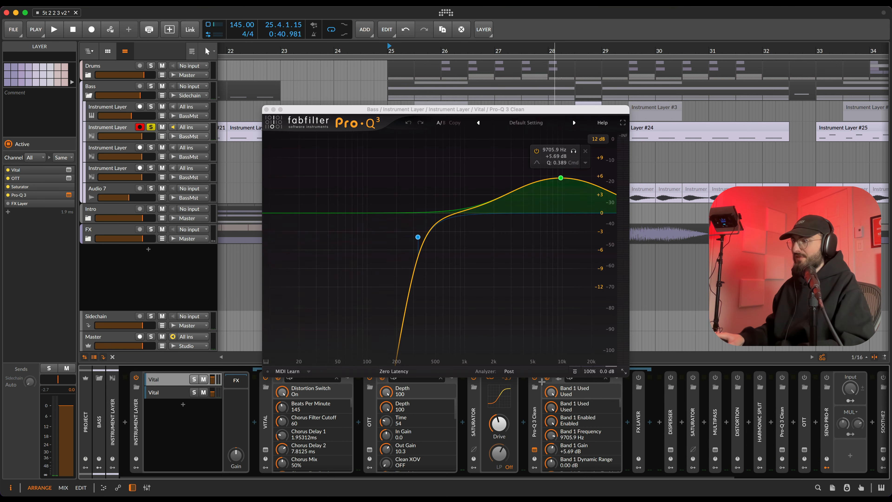
pyautogui.press('space')
pyautogui.press('space')
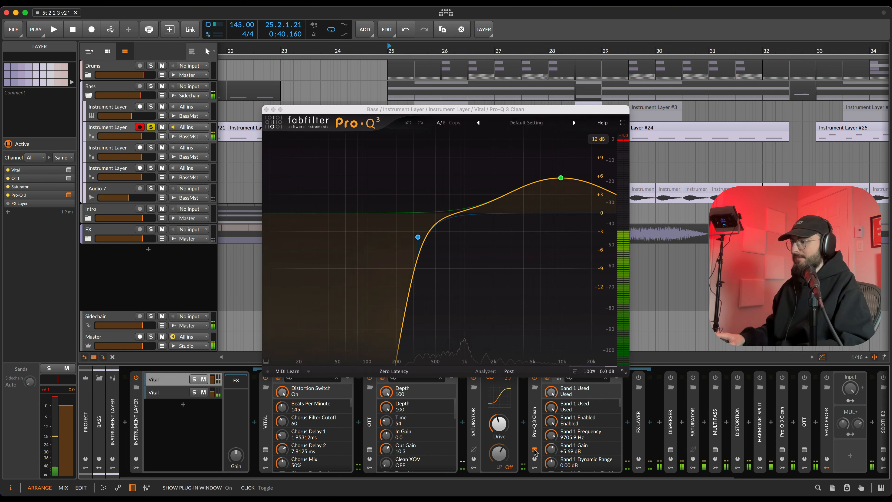
pyautogui.click(534, 450)
# Enable and expand the FX Layer following Pro-Q 3, and delete its muted kHs Convolver layer.
pyautogui.click(637, 421)
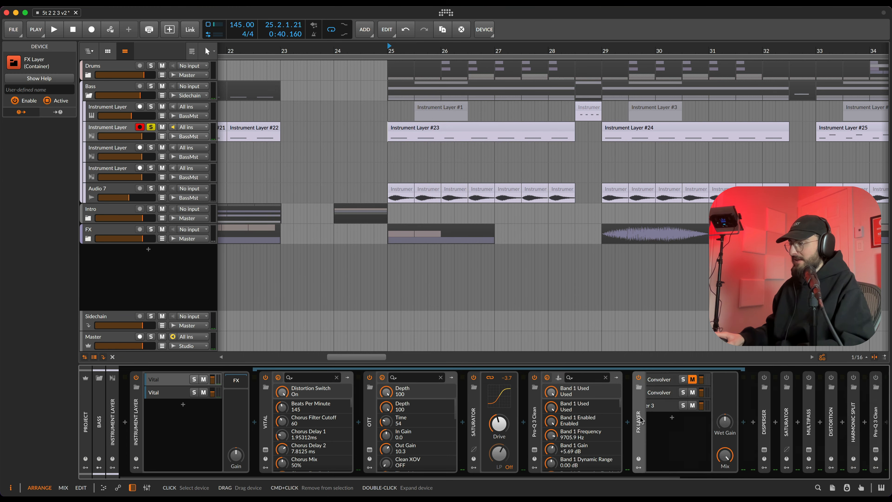
pyautogui.click(385, 393)
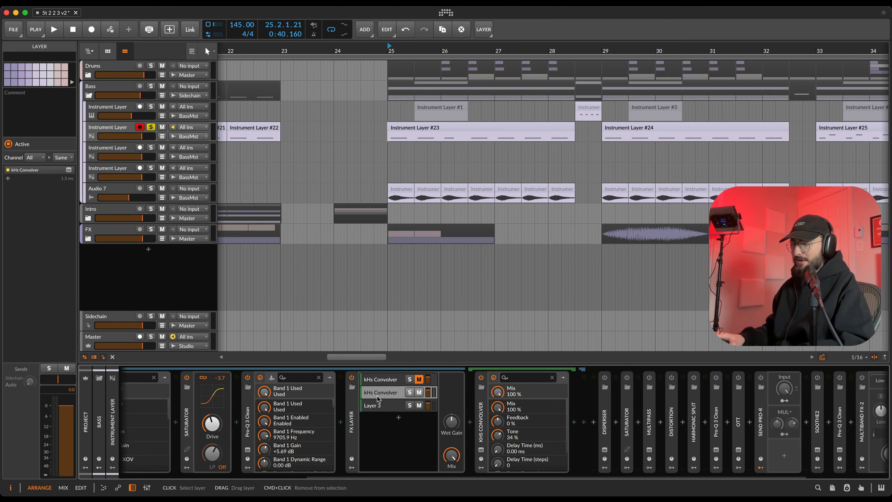
pyautogui.press('Delete')
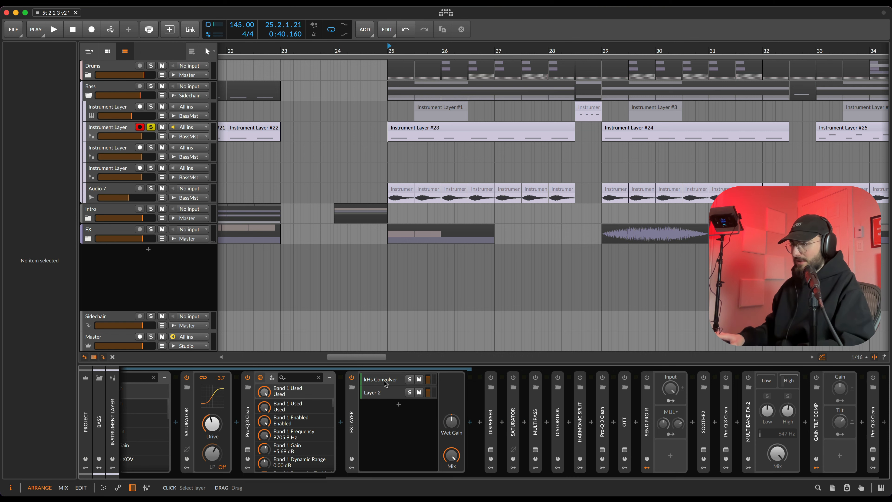
# Show the Convolver window of the remaining kHs Convolver layer and audition the bass through it.
pyautogui.click(385, 380)
pyautogui.click(482, 450)
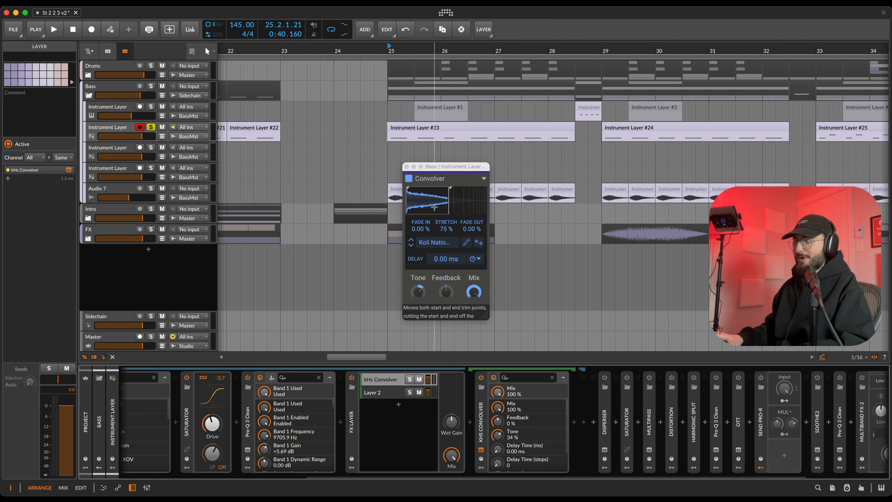
pyautogui.press('space')
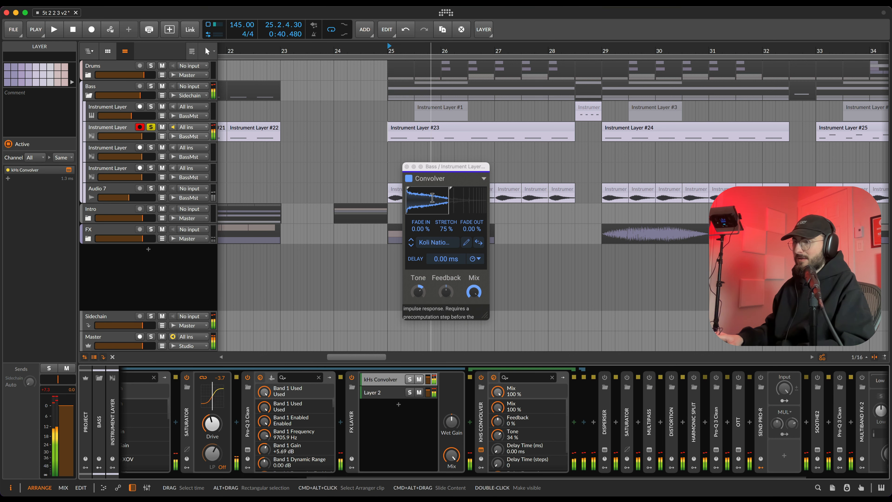
pyautogui.press('space')
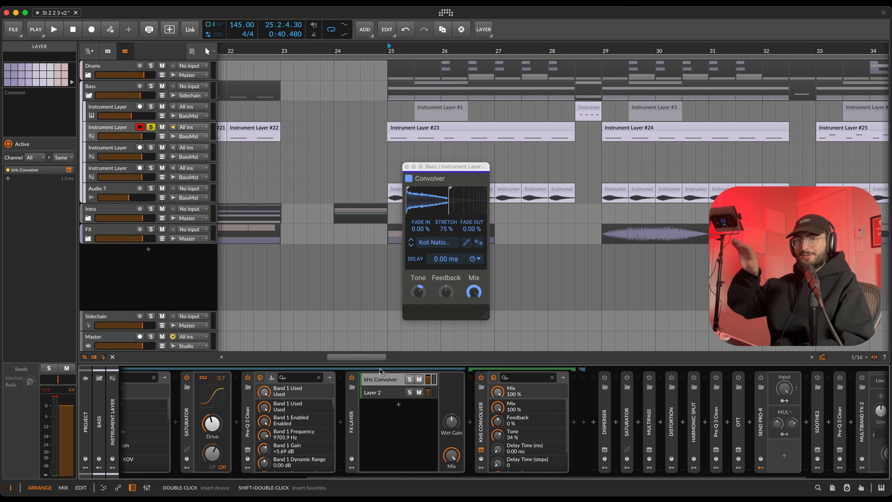
# Solo the kHs Convolver layer to audition the convolved signal alone, and clear the solo.
pyautogui.press('space')
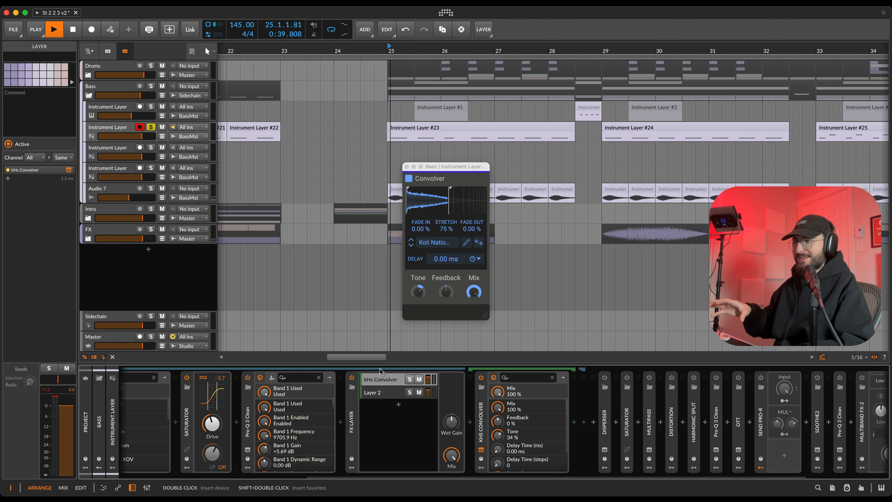
pyautogui.click(409, 380)
pyautogui.press('space')
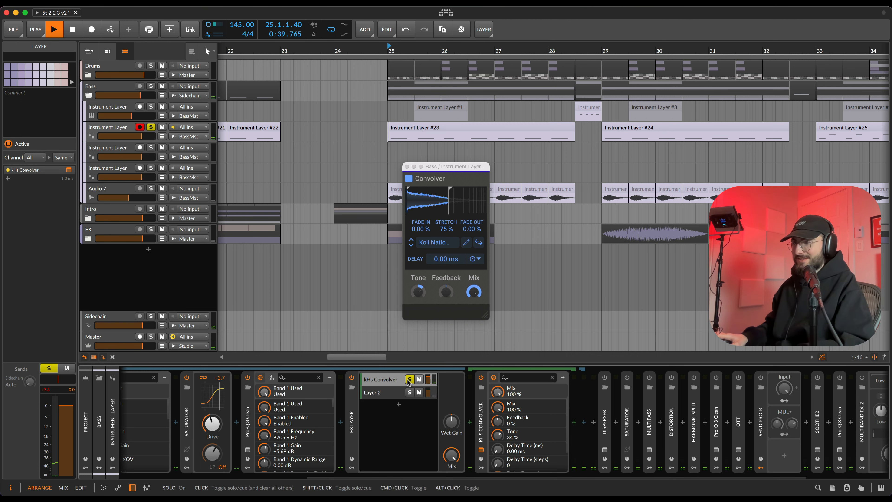
pyautogui.press('space')
pyautogui.click(410, 379)
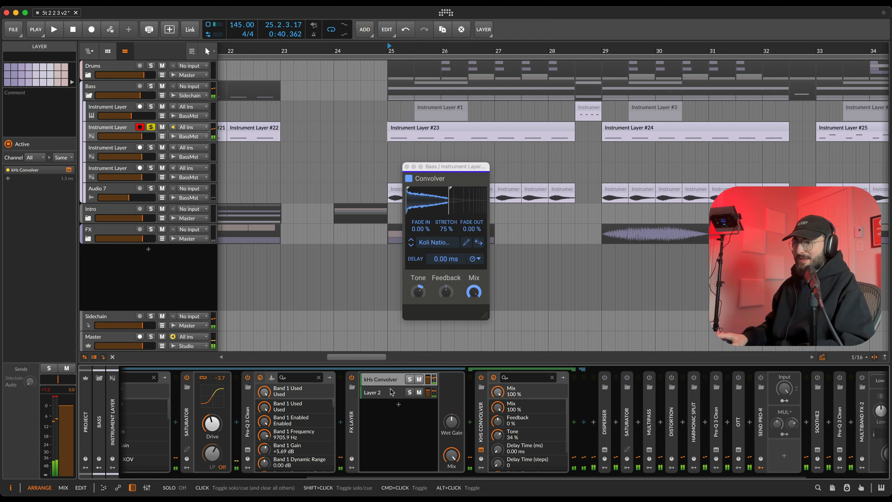
# Collapse the FX Layer and the Instrument Layer to expose the main bass effects chain.
pyautogui.doubleClick(351, 416)
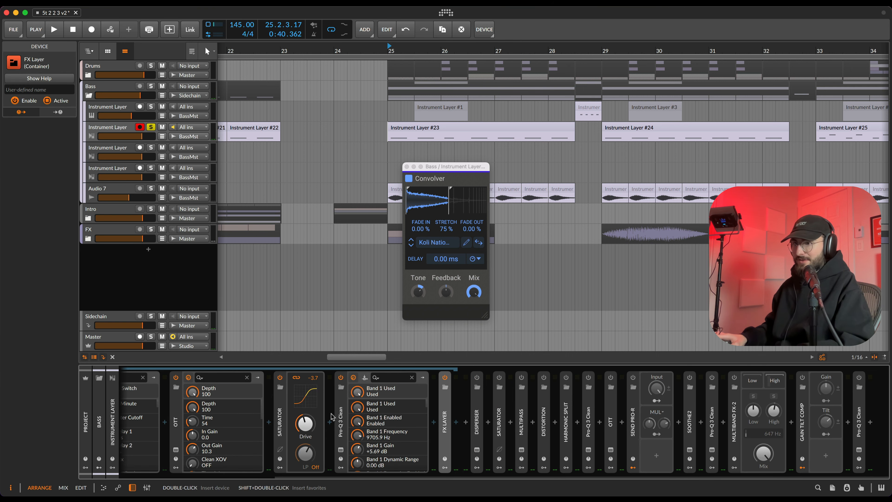
pyautogui.hscroll(-6, 332, 415)
pyautogui.doubleClick(135, 409)
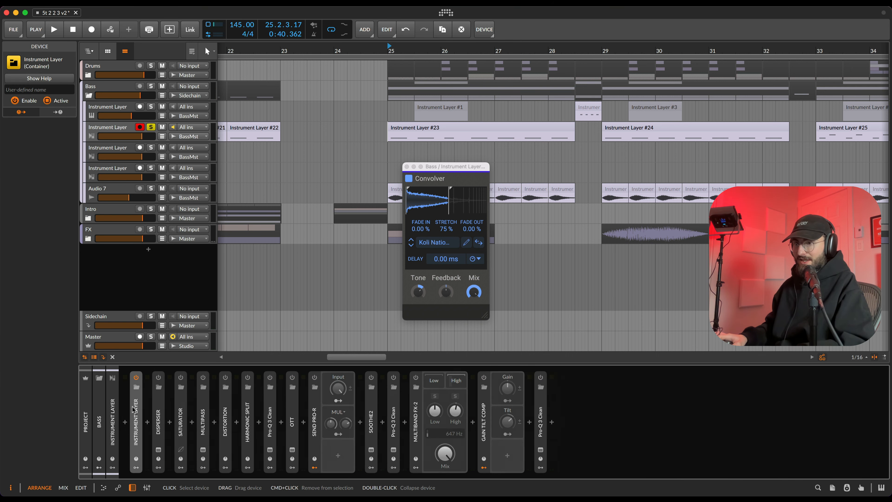
# Enable the Disperser after the Instrument Layer, show its window, and audition the bass.
pyautogui.click(158, 387)
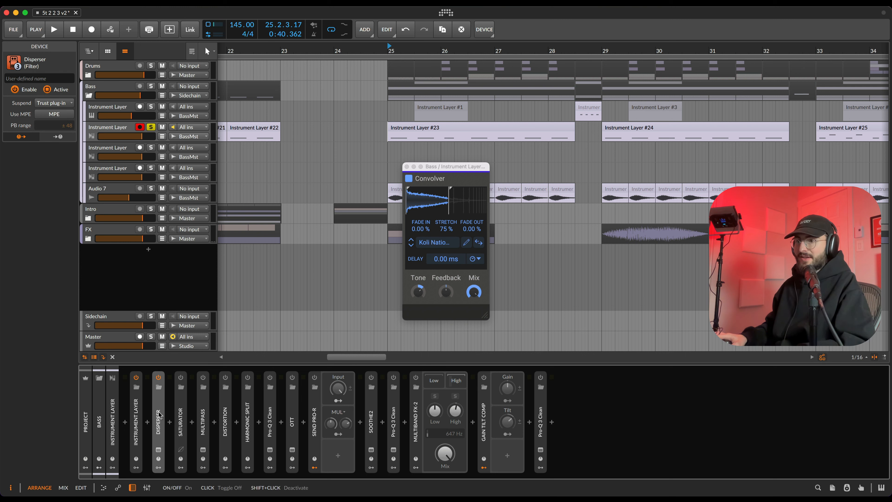
pyautogui.click(158, 450)
pyautogui.press('space')
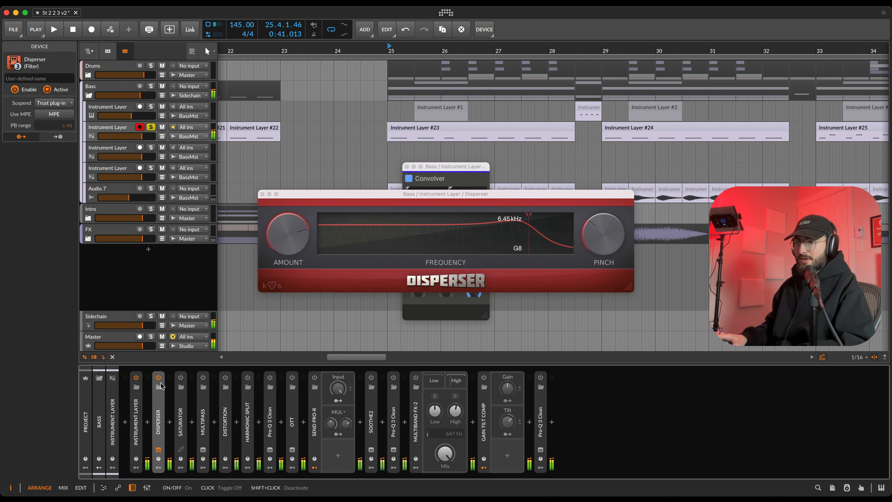
# Expand and enable the Saturator after the Disperser, and audition the bass from bar 25.
pyautogui.doubleClick(181, 382)
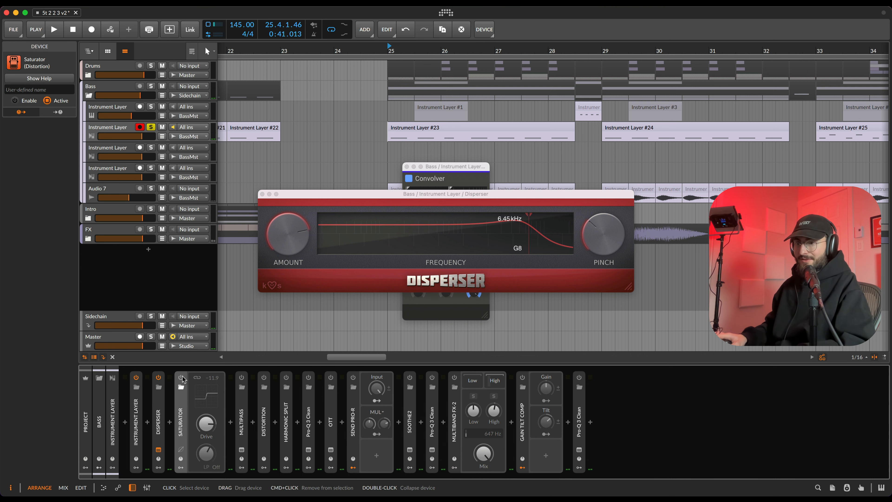
pyautogui.click(182, 377)
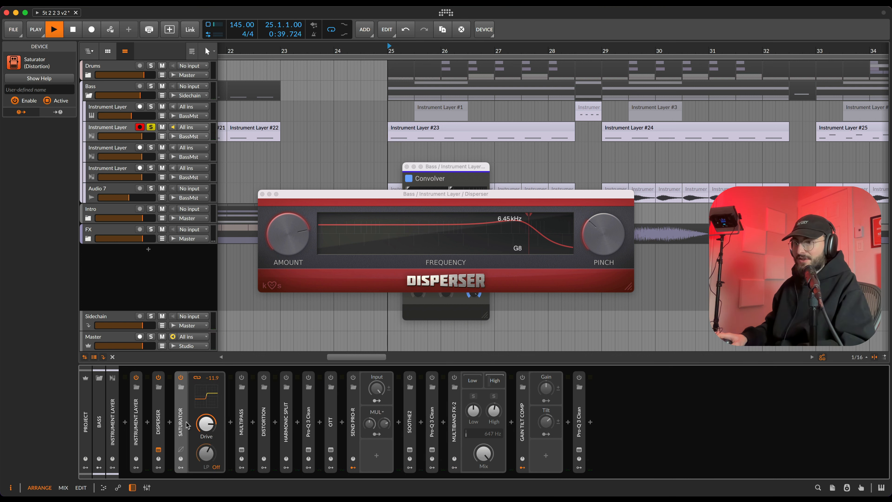
pyautogui.press('space')
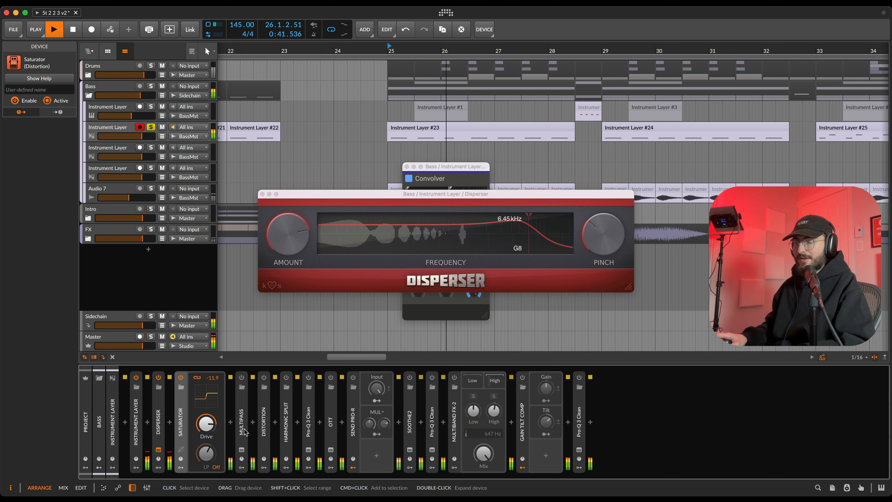
pyautogui.press('space')
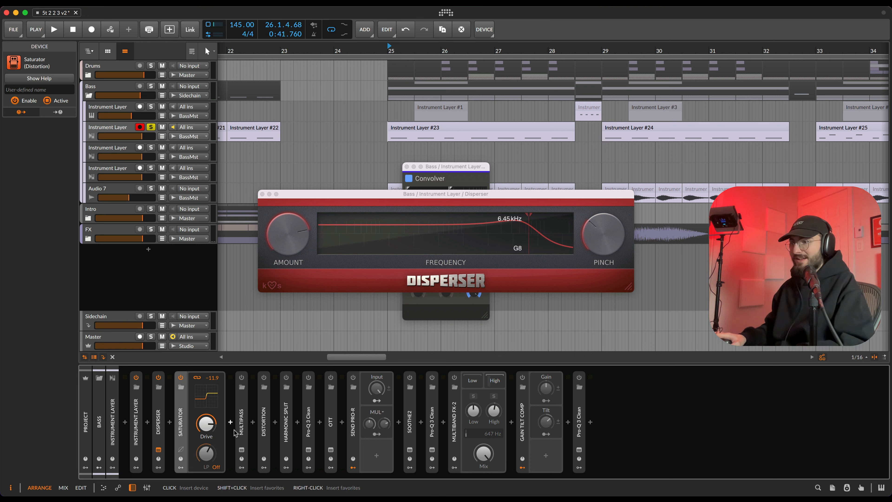
# Enable Multipass, inspect and audition its Ring Mod and Gain effects above 440 Hz, and close and collapse it.
pyautogui.doubleClick(245, 421)
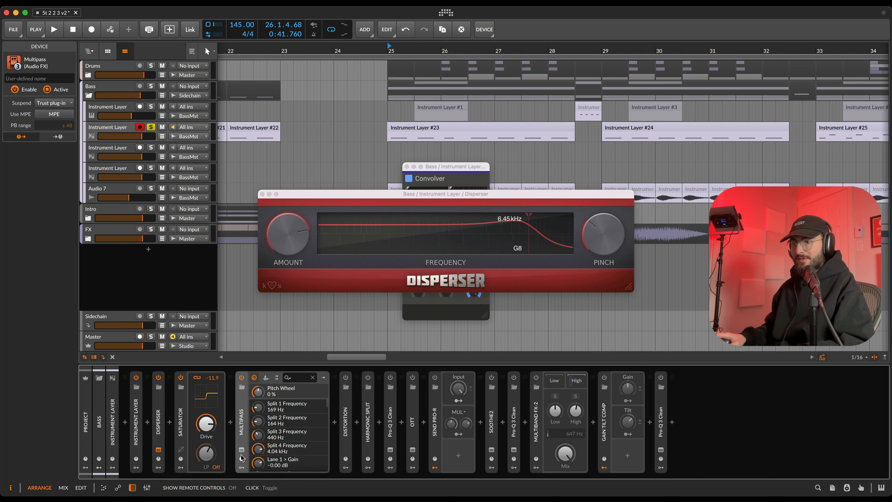
pyautogui.click(242, 451)
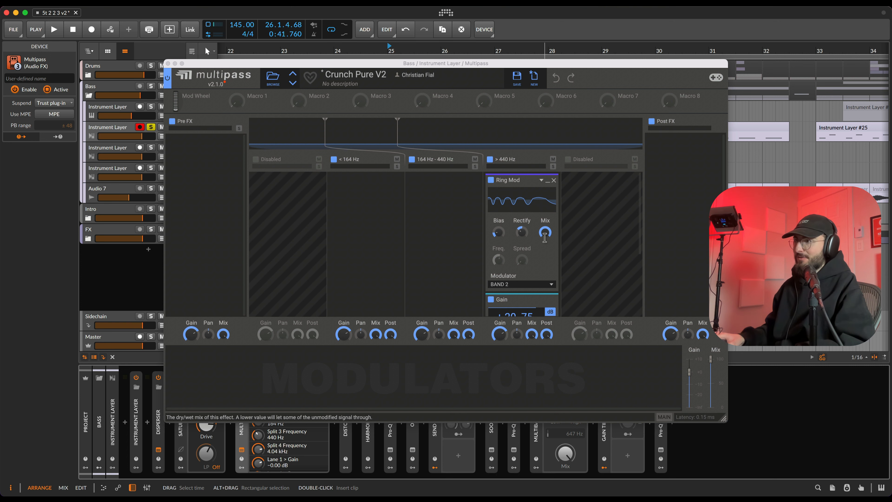
pyautogui.scroll(-3, 545, 238)
pyautogui.scroll(2, 544, 238)
pyautogui.press('space')
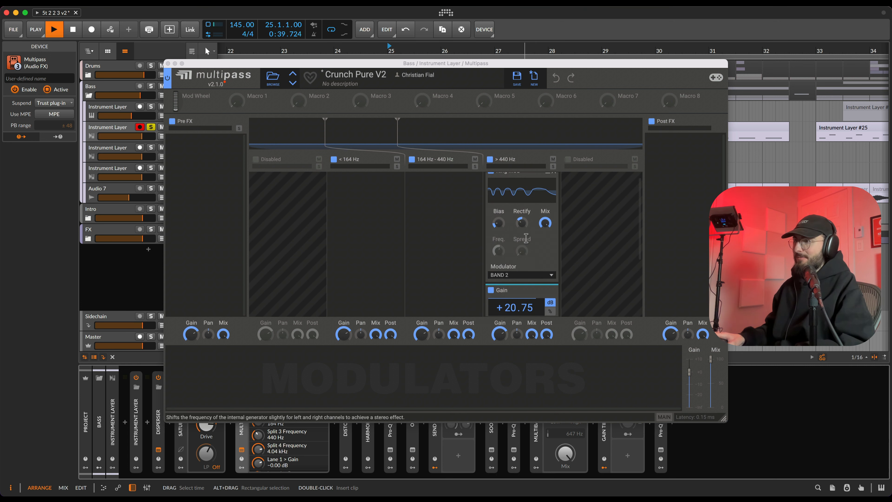
pyautogui.press('space')
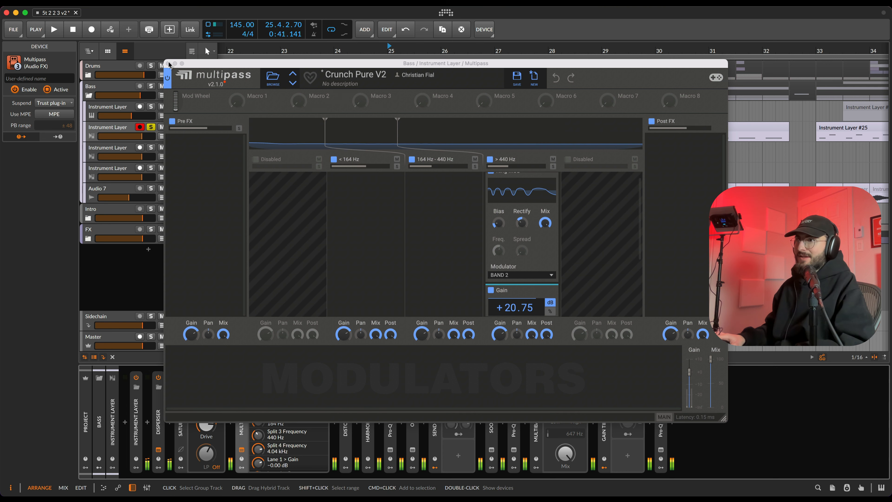
pyautogui.click(167, 63)
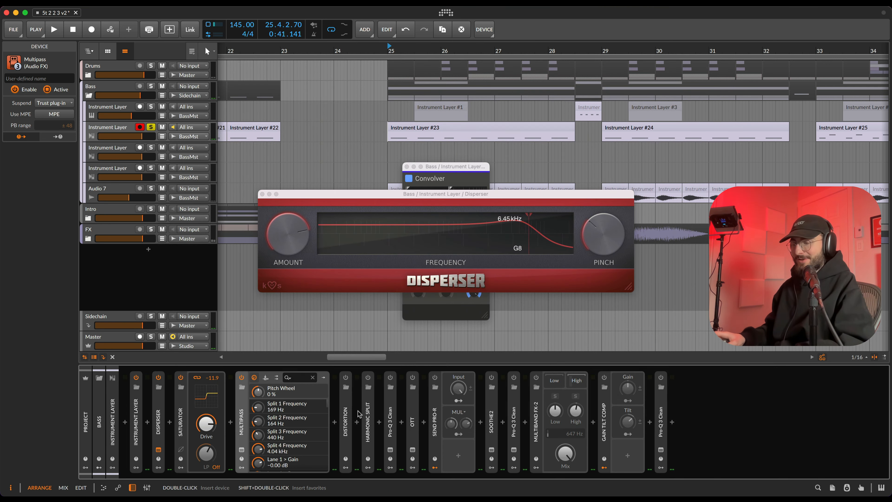
pyautogui.doubleClick(242, 411)
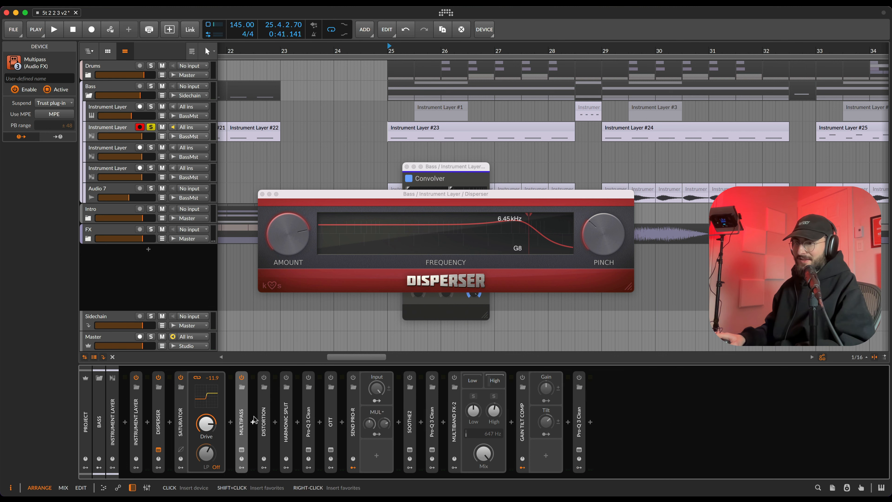
# Expand and enable the Distortion device after Multipass, audition the bass, and collapse the device.
pyautogui.click(261, 416)
pyautogui.doubleClick(264, 417)
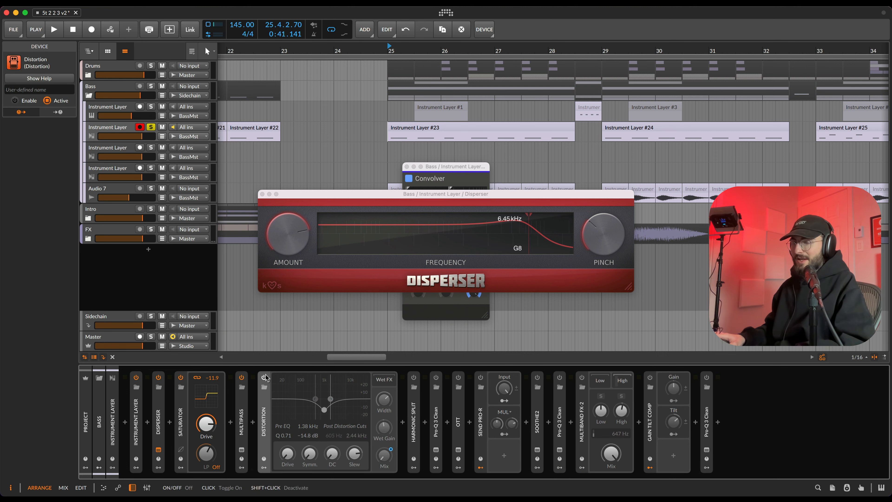
pyautogui.click(264, 377)
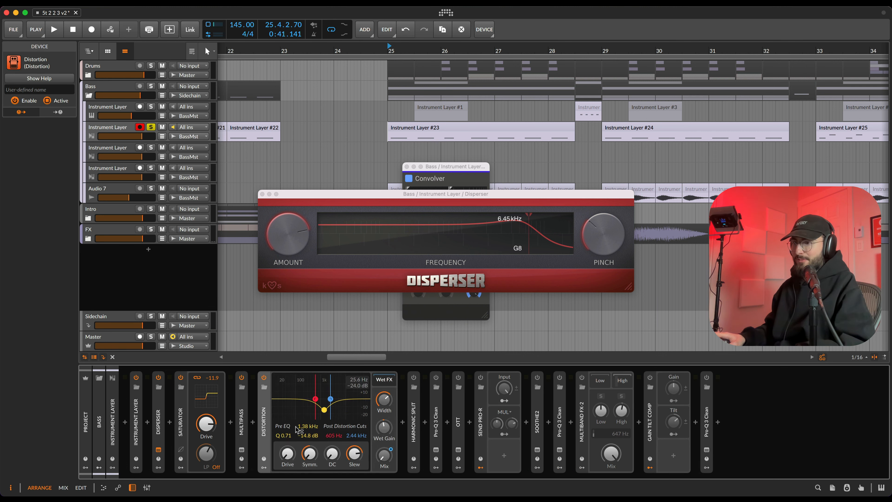
pyautogui.press('space')
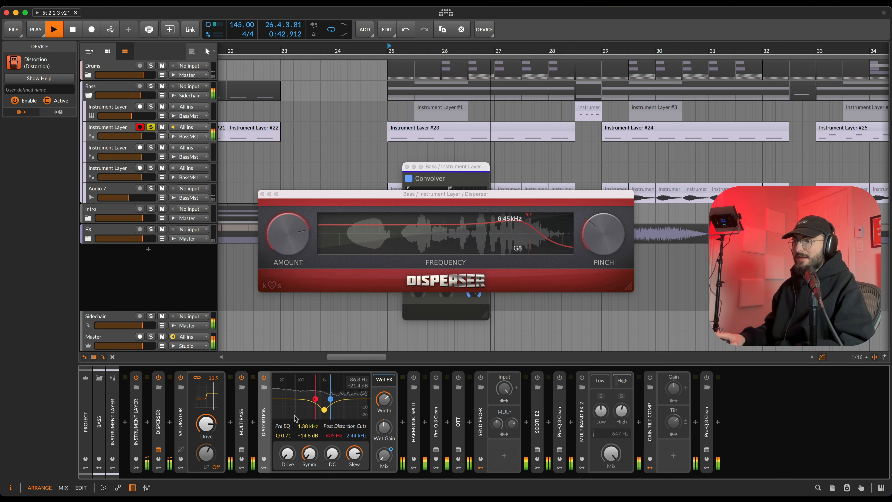
pyautogui.press('space')
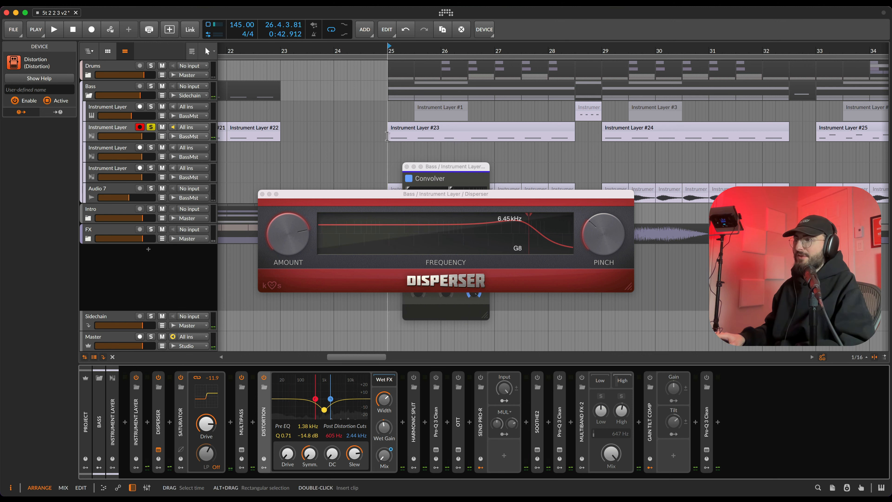
pyautogui.doubleClick(264, 415)
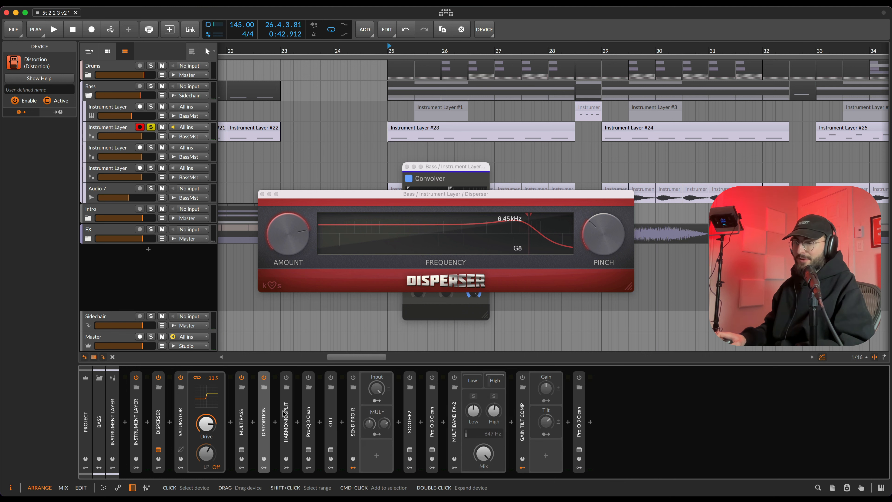
# Expand the Harmonic Split after Distortion, audition the bass with it still disabled, and set the play start to bar 26.
pyautogui.doubleClick(286, 413)
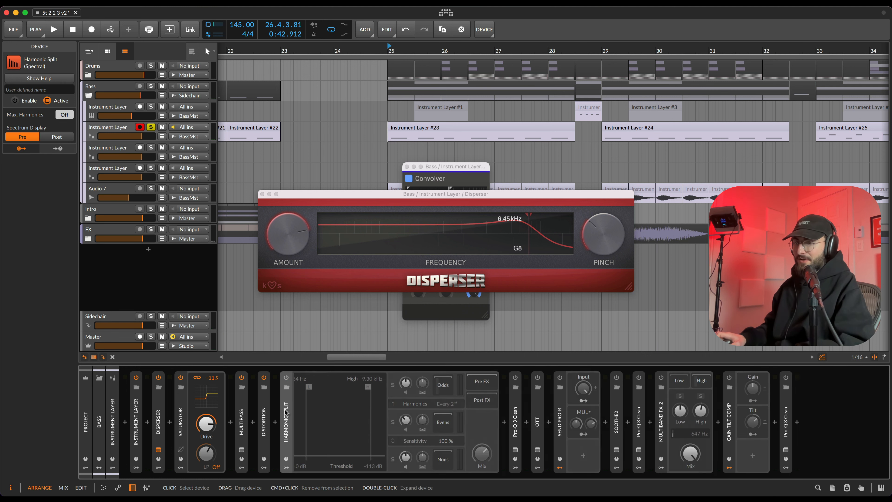
pyautogui.click(441, 135)
pyautogui.press('space')
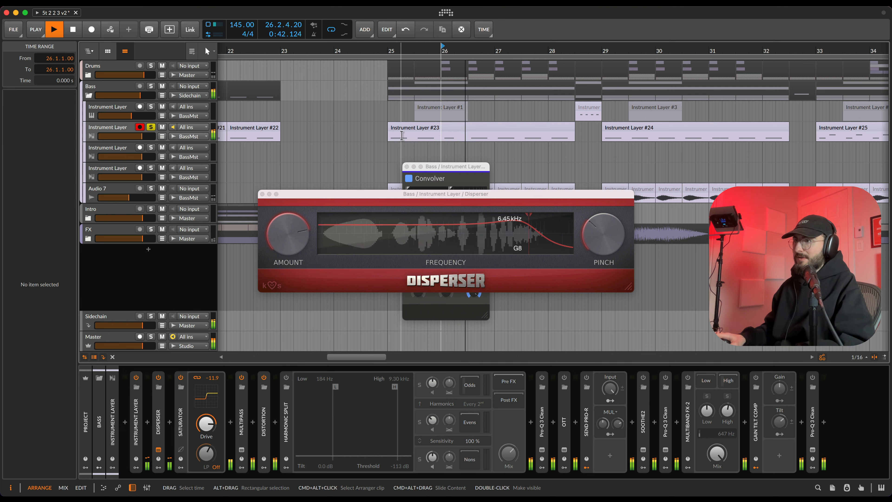
pyautogui.click(389, 135)
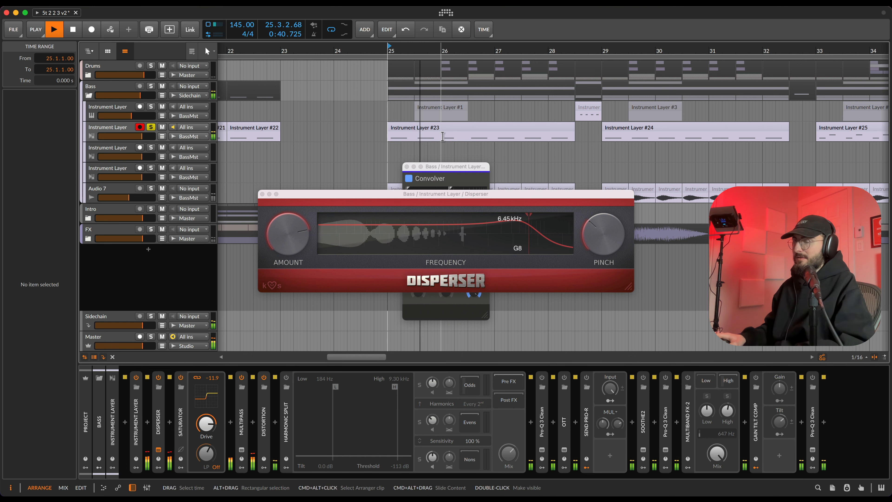
pyautogui.press('space')
# Enable Harmonic Split, audition the bass while viewing its odd and even harmonics, and collapse the device.
pyautogui.click(287, 409)
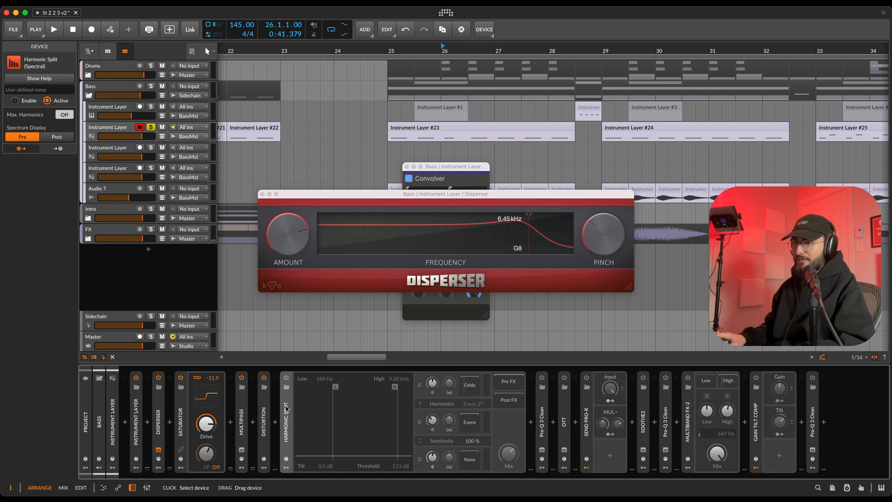
pyautogui.click(287, 379)
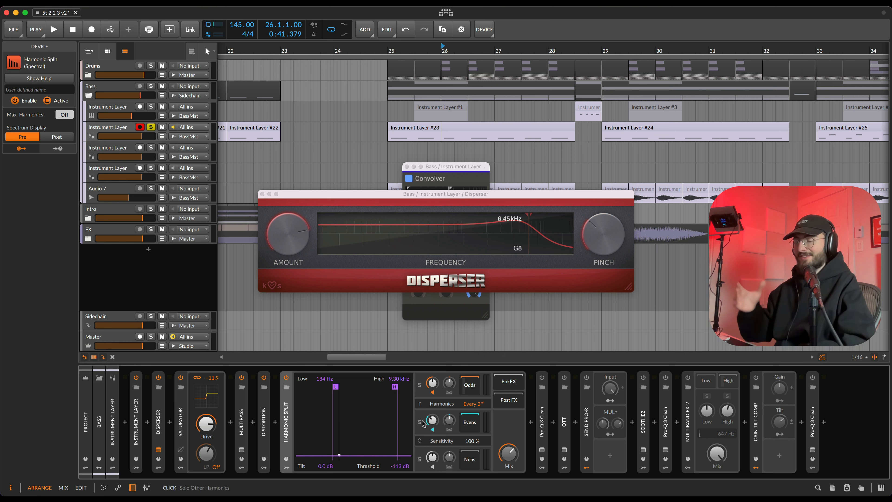
pyautogui.press('space')
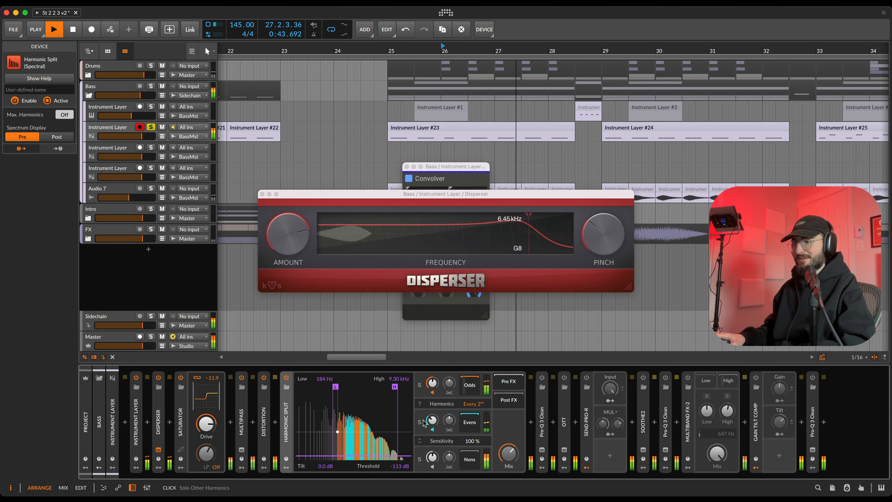
pyautogui.press('space')
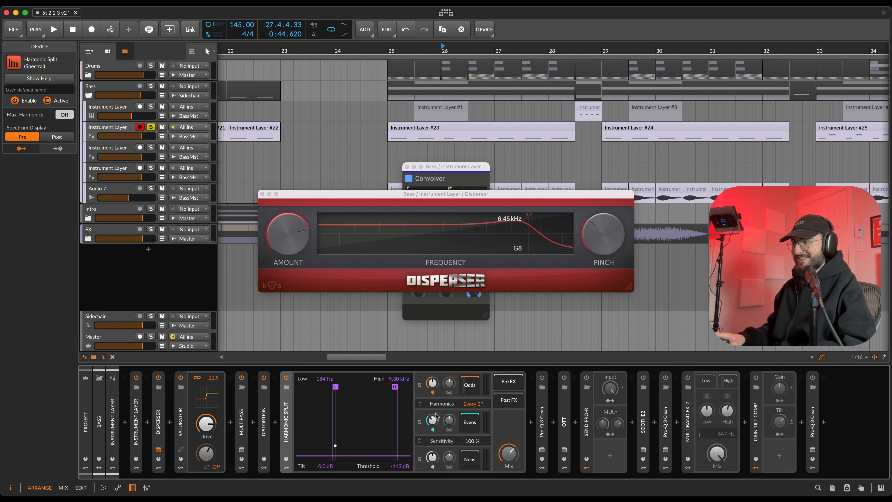
pyautogui.press('space')
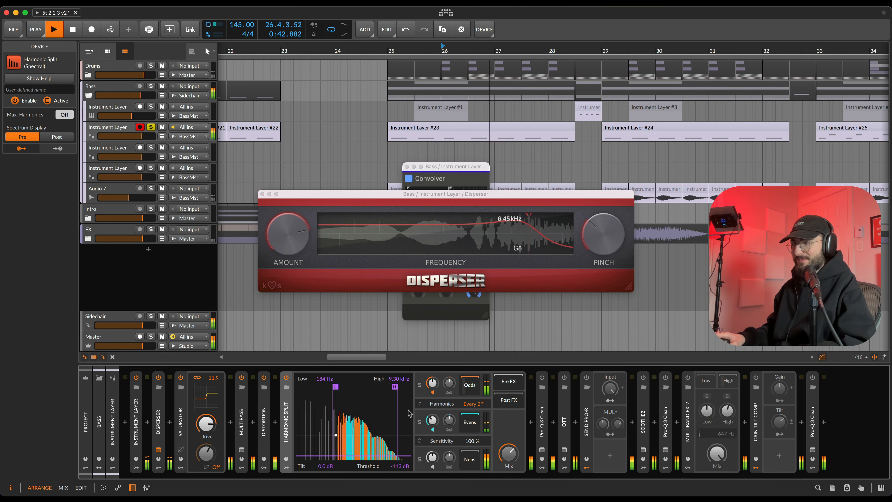
pyautogui.press('space')
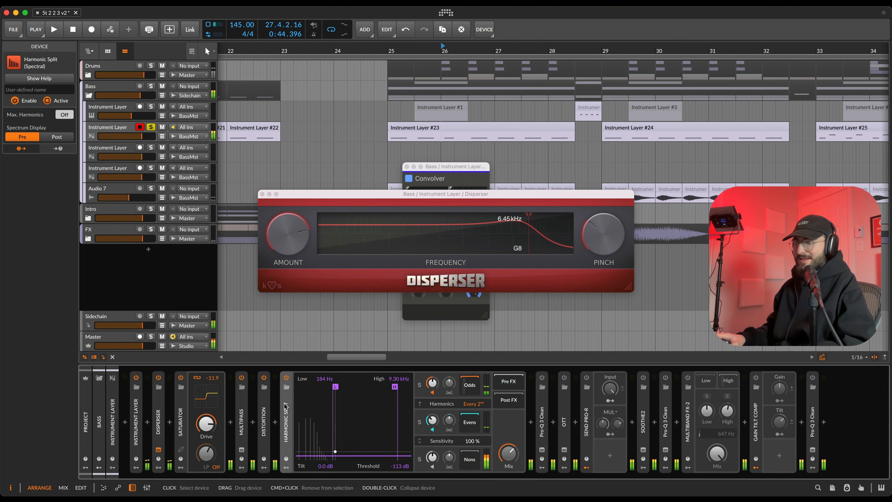
pyautogui.doubleClick(285, 406)
# Expand and enable the Pro-Q 3 Clean after Harmonic Split, audition the bass with its EQ window shown, and close the window.
pyautogui.click(310, 409)
pyautogui.doubleClick(311, 409)
pyautogui.click(309, 377)
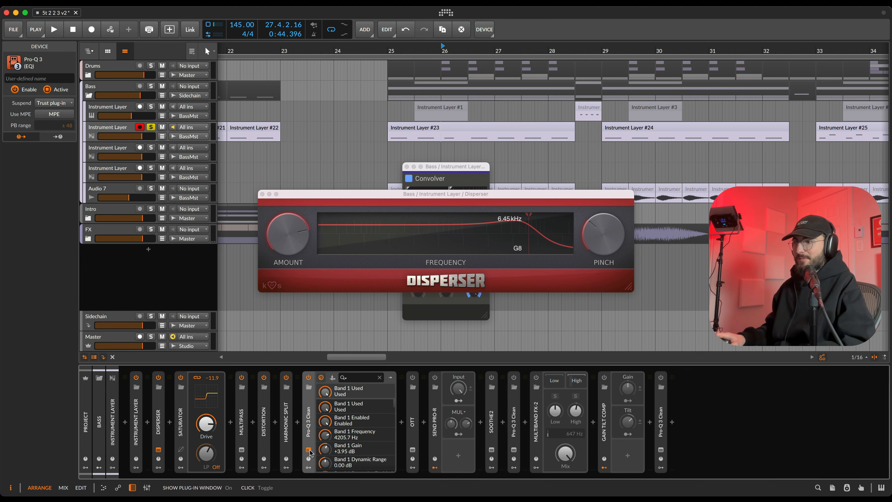
pyautogui.click(309, 450)
pyautogui.moveTo(361, 108); pyautogui.dragTo(409, 98)
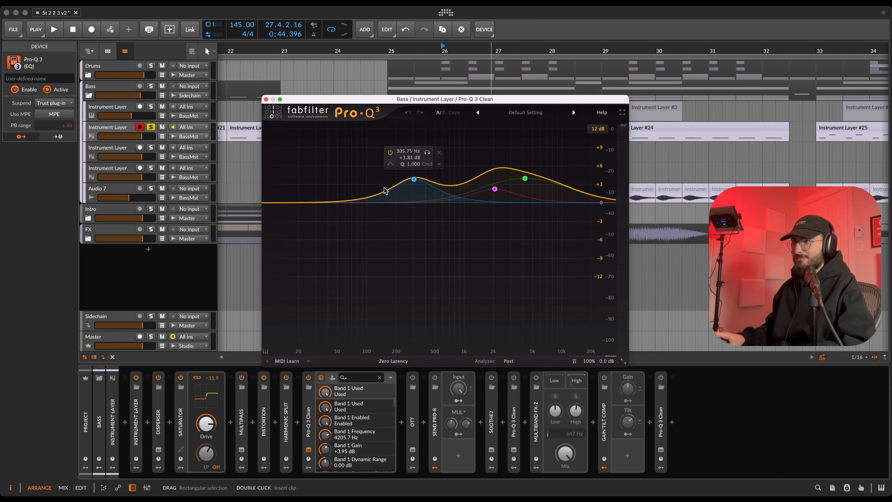
pyautogui.press('space')
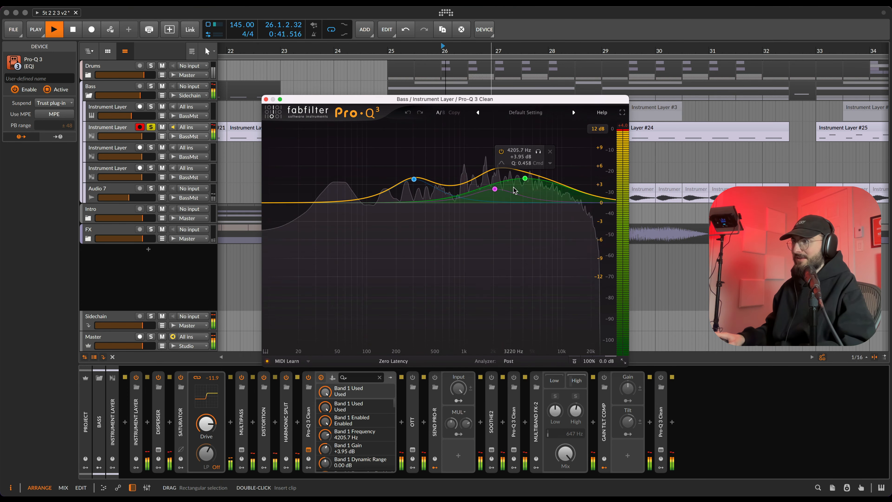
pyautogui.press('space')
pyautogui.click(266, 100)
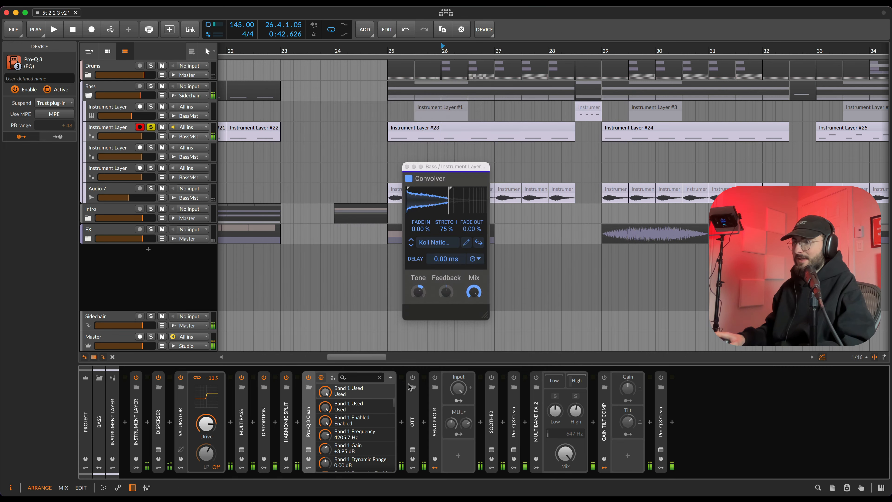
# Enable OTT, inspect its window and audition the bass, and close the OTT and Convolver windows.
pyautogui.click(412, 406)
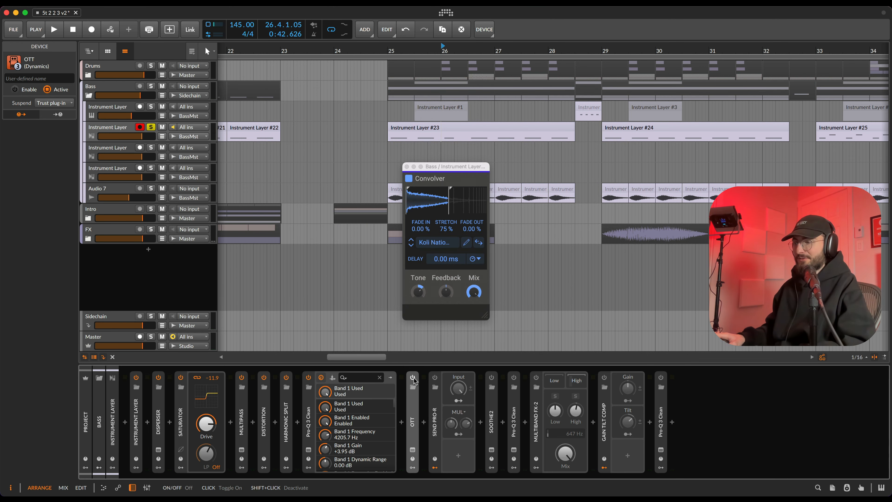
pyautogui.click(412, 453)
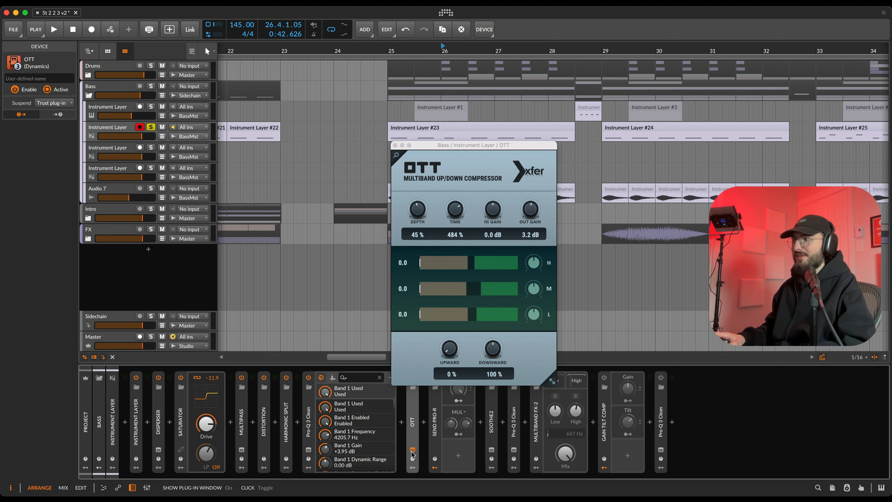
pyautogui.click(412, 451)
pyautogui.press('space')
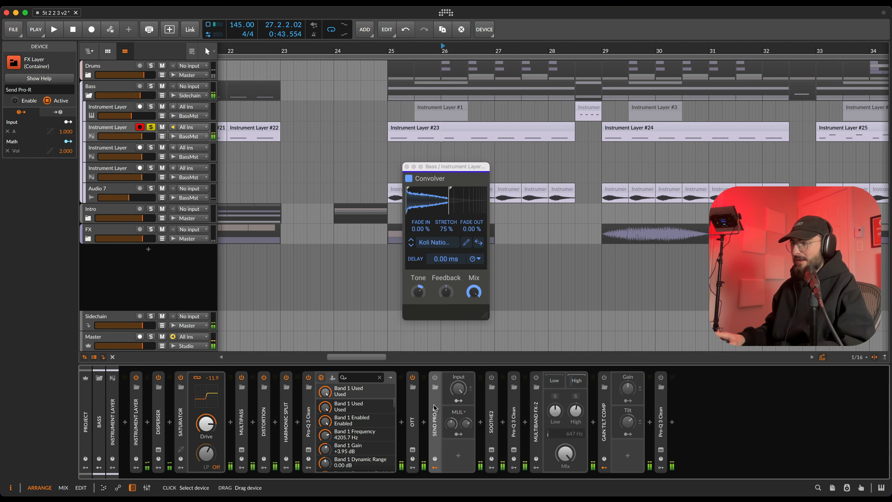
pyautogui.click(412, 451)
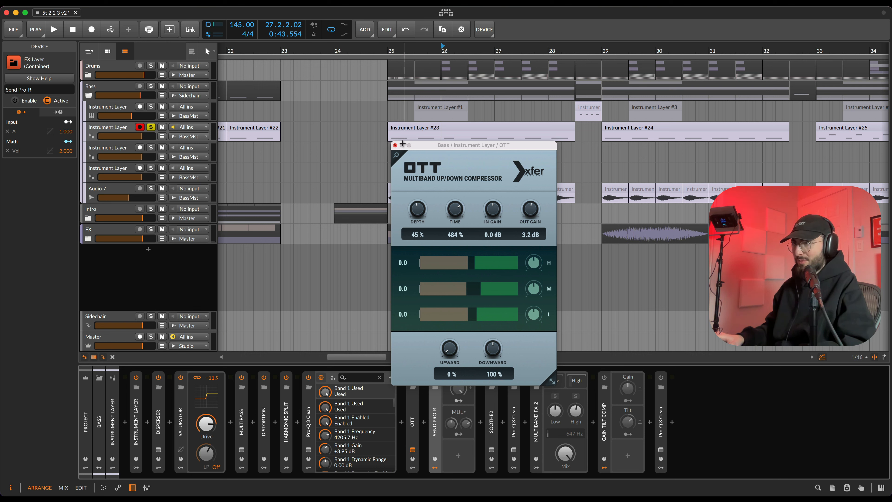
pyautogui.click(395, 145)
pyautogui.click(404, 167)
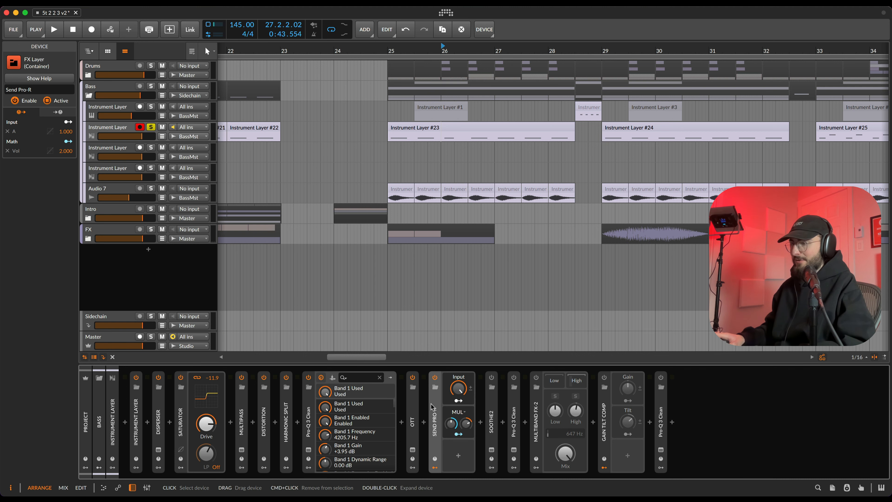
# Enable Send Pro-R, audition the bass with the Delay layer's Pro-R reverb window shown, and close and collapse it.
pyautogui.click(434, 386)
pyautogui.click(497, 382)
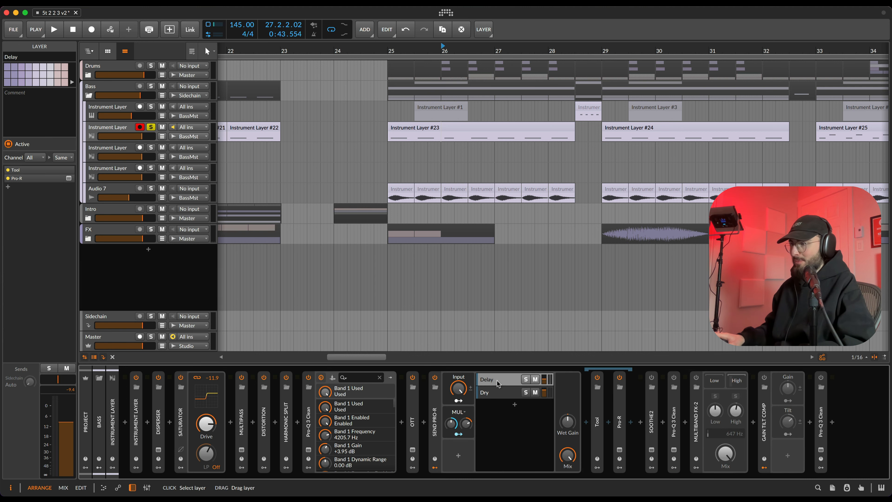
pyautogui.click(620, 450)
pyautogui.press('space')
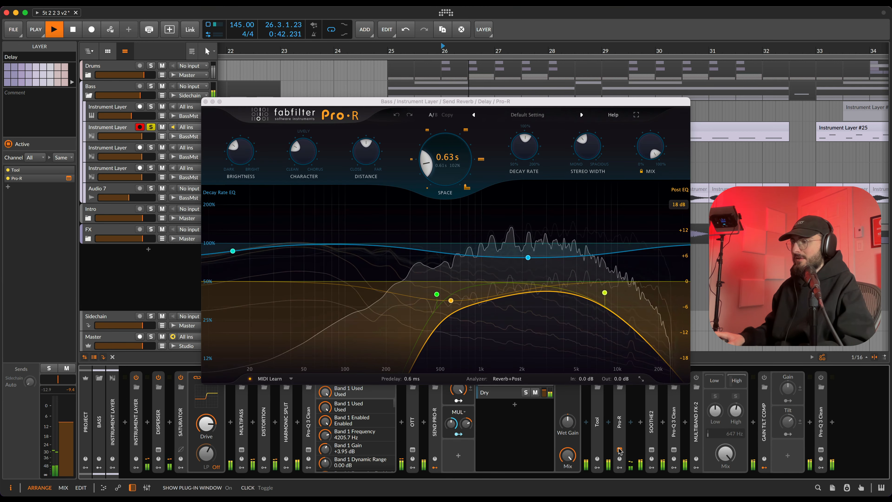
pyautogui.click(206, 102)
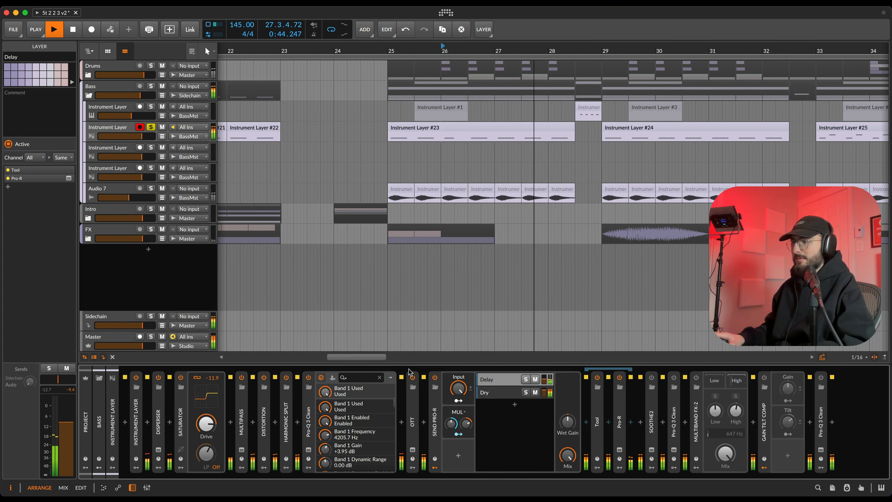
pyautogui.press('space')
pyautogui.doubleClick(434, 403)
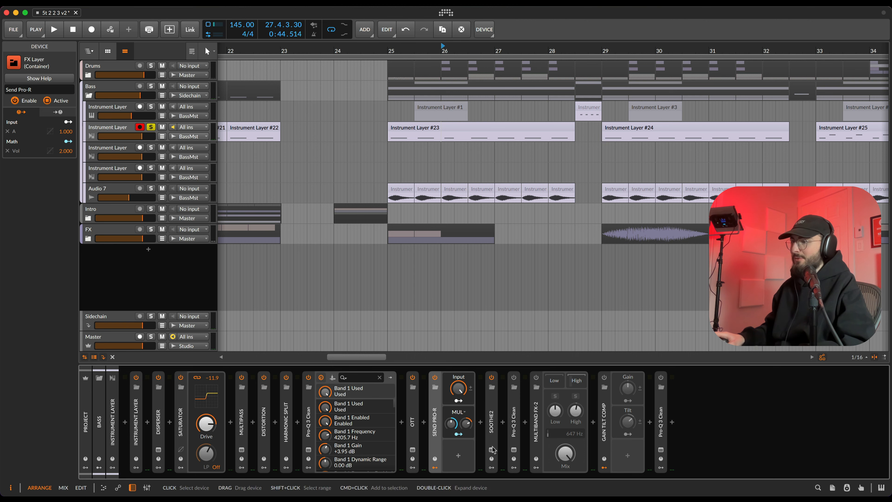
# Enable soothe2 after Send Pro-R, audition the bass with its window shown, and close the window.
pyautogui.click(488, 388)
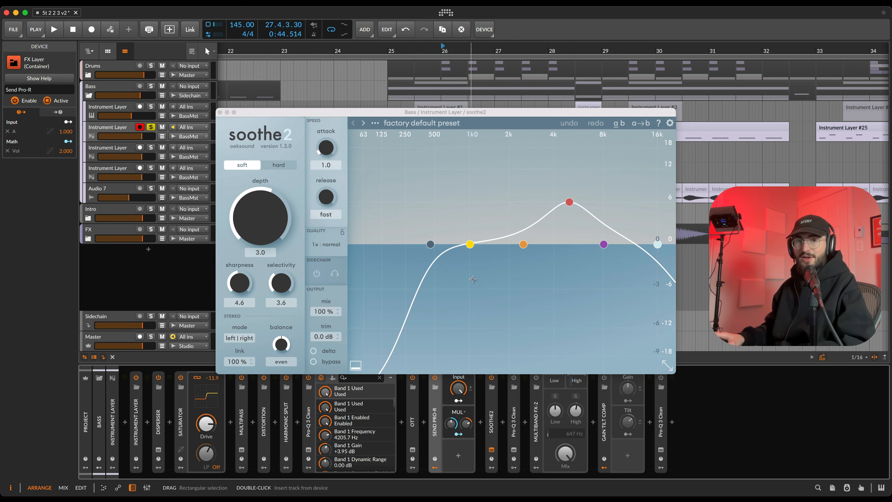
pyautogui.press('space')
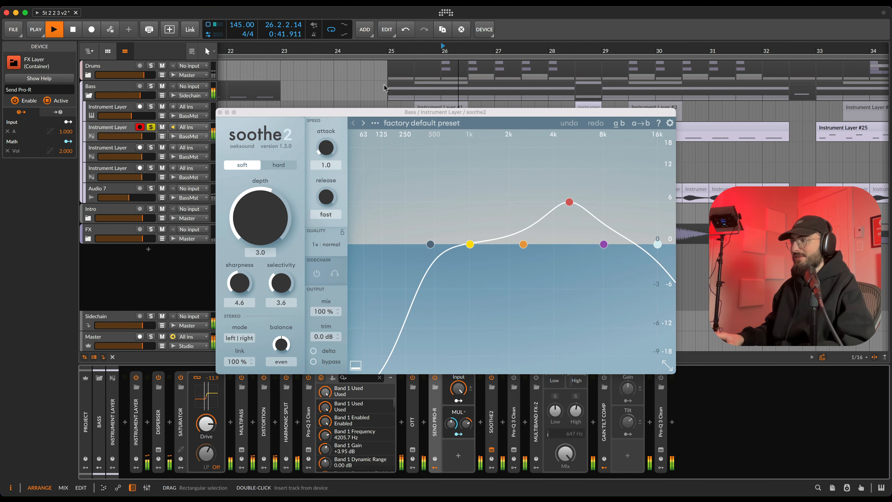
pyautogui.click(220, 113)
pyautogui.press('space')
# Enable Multiband FX-2, show the Freq Shifter in its High band, audition the bass, and collapse the device.
pyautogui.click(534, 389)
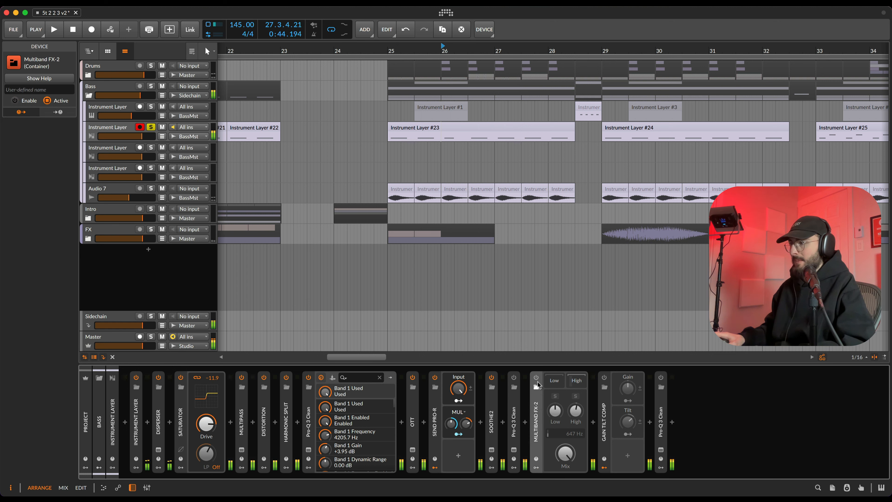
pyautogui.click(574, 382)
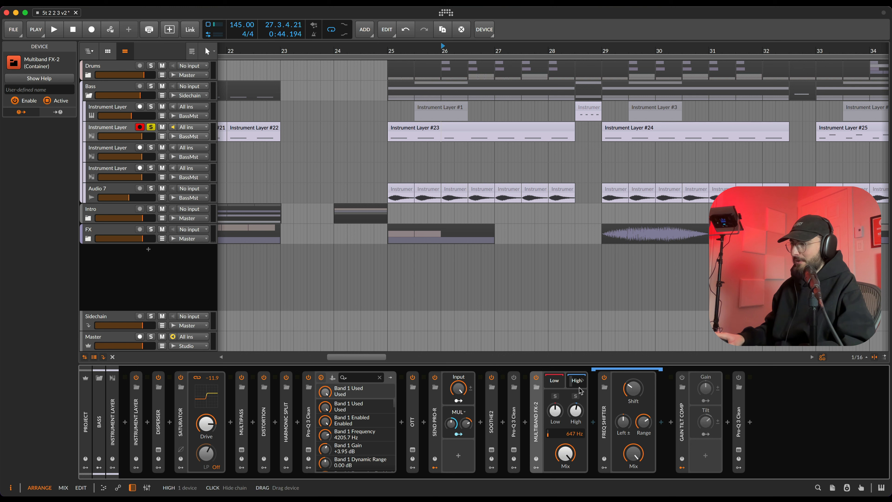
pyautogui.press('space')
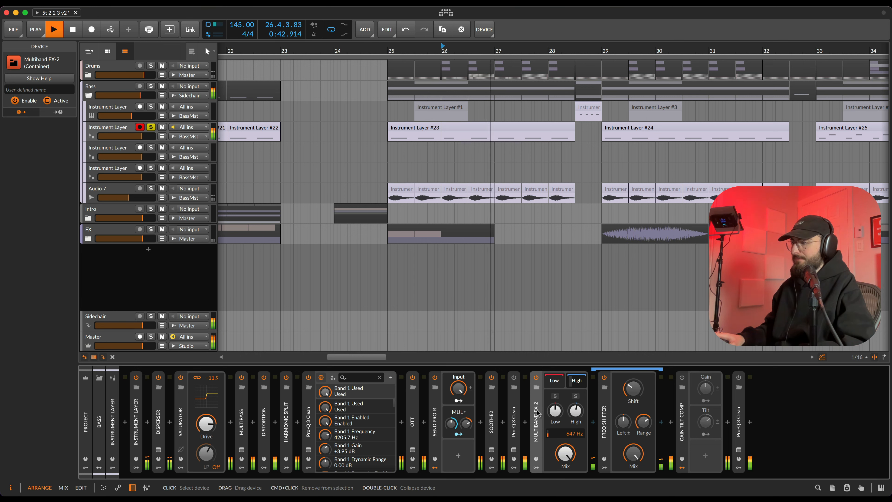
pyautogui.press('space')
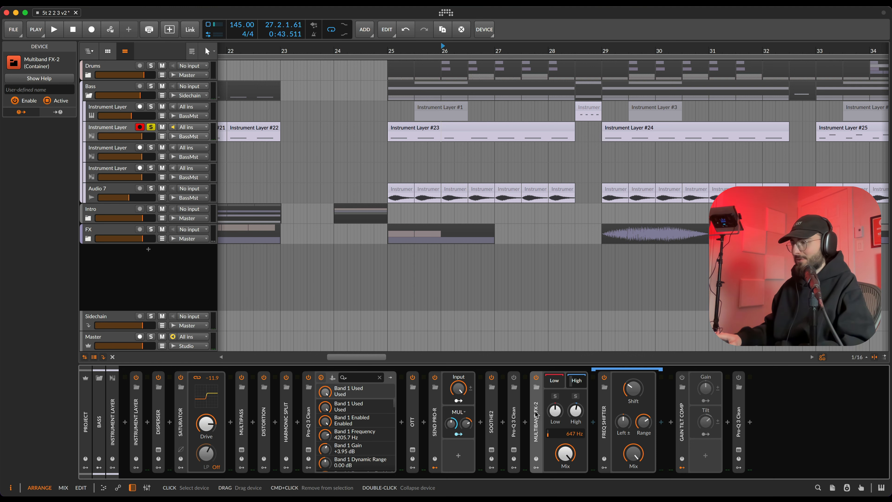
pyautogui.doubleClick(535, 415)
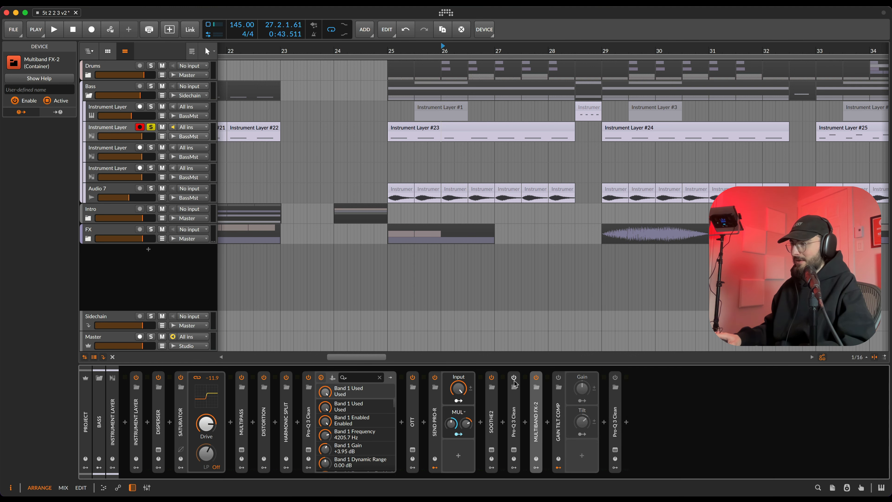
# Enable the Pro-Q 3 Clean after soothe2, inspect its EQ bands, audition the bass, and close its window.
pyautogui.click(514, 450)
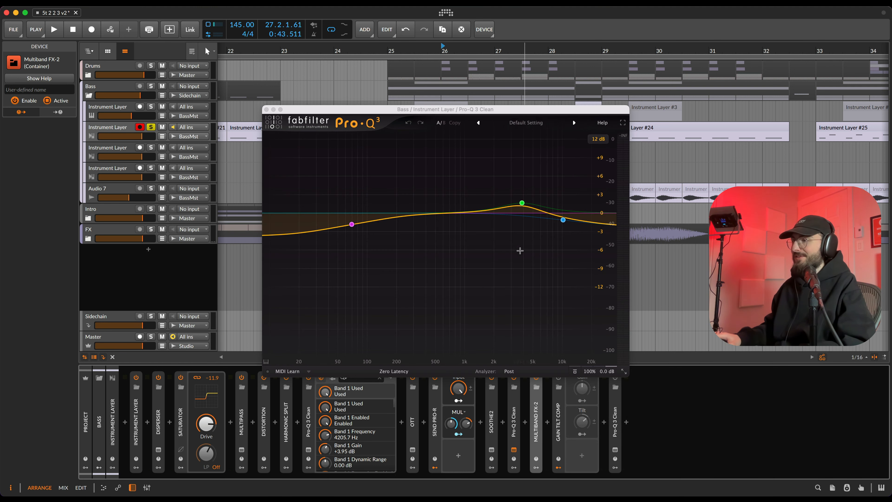
pyautogui.moveTo(352, 223)
pyautogui.moveTo(521, 203)
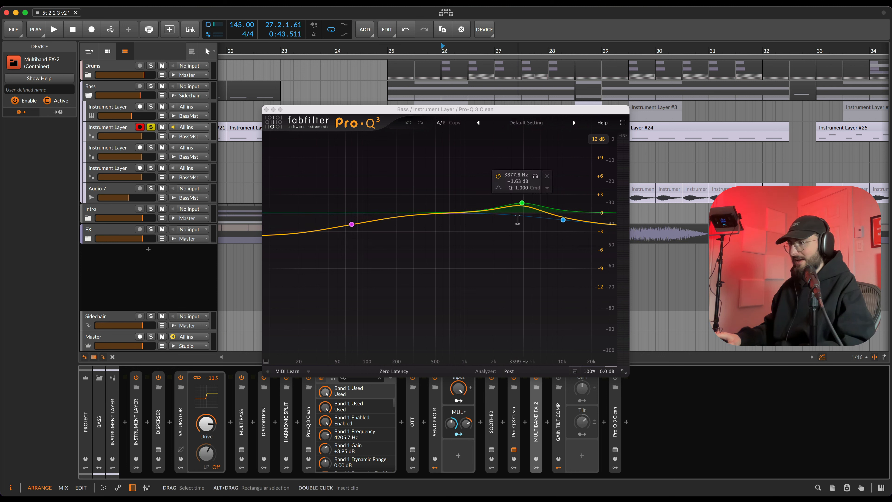
pyautogui.press('space')
pyautogui.click(266, 109)
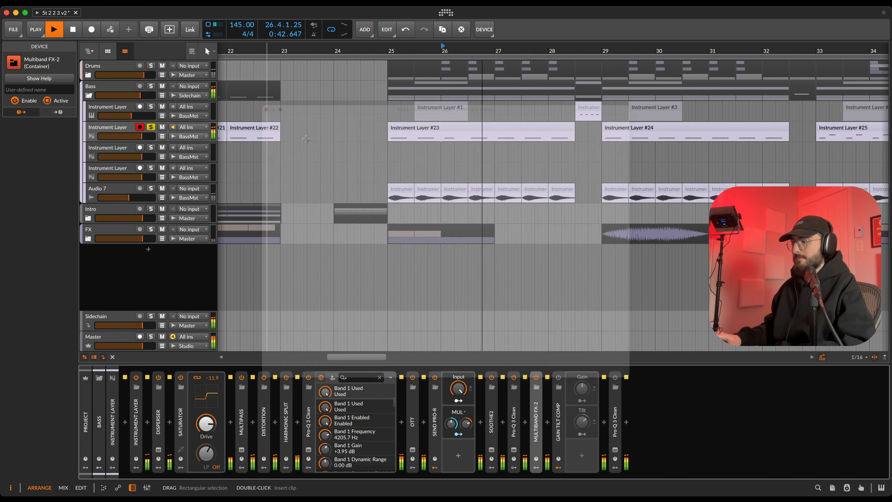
pyautogui.press('space')
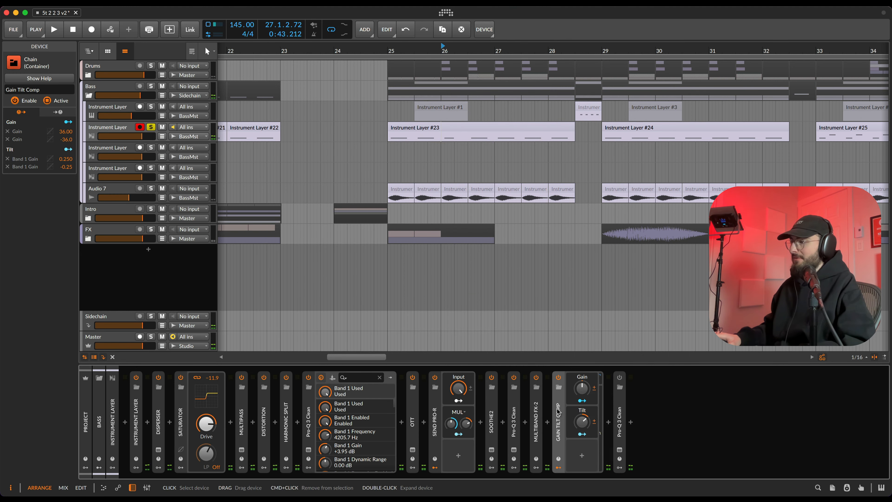
# Enable and expand Gain Tilt Comp, and show the Tilt and Freq Split devices in its chain.
pyautogui.click(559, 409)
pyautogui.click(612, 380)
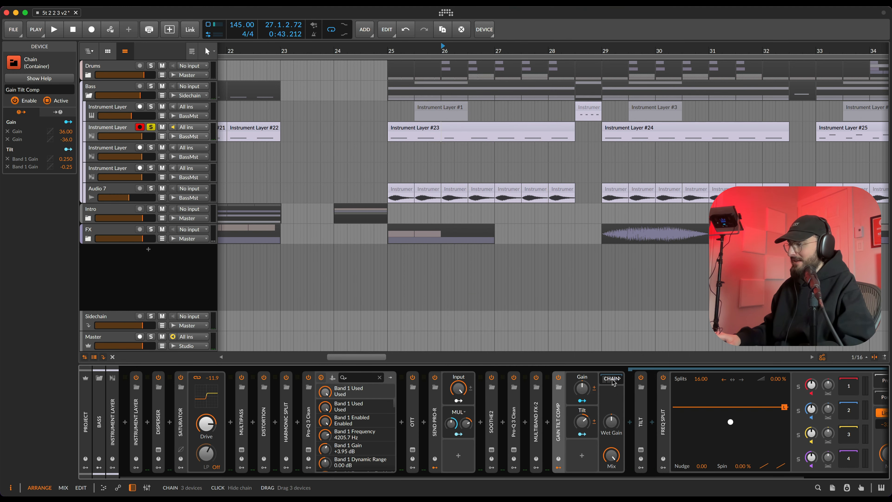
pyautogui.hscroll(5, 614, 383)
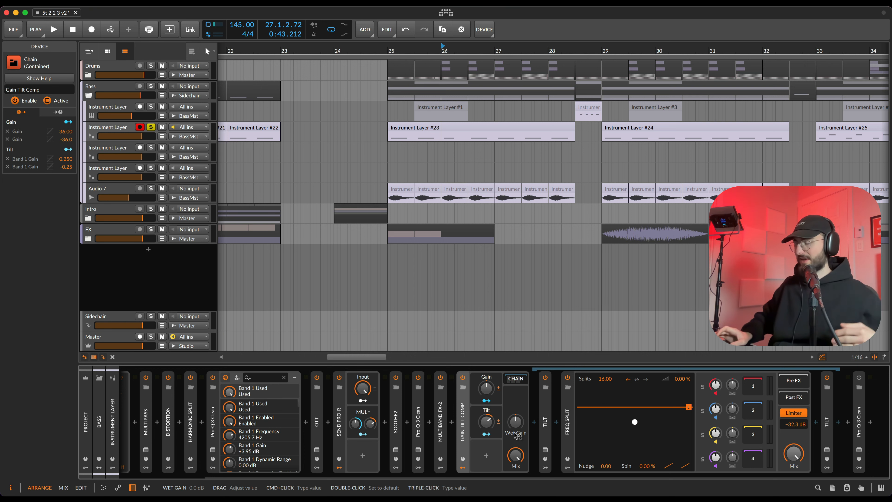
# Show the Pro-Q 3 windows of both Tilt devices in Gain Tilt Comp side by side, compare their opposite tilt curves, and close them.
pyautogui.click(545, 450)
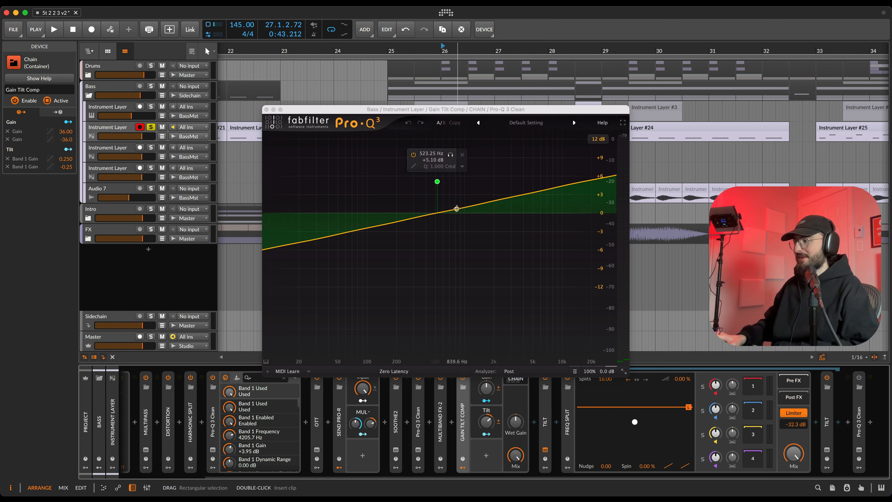
pyautogui.click(826, 449)
pyautogui.moveTo(464, 110); pyautogui.dragTo(663, 117)
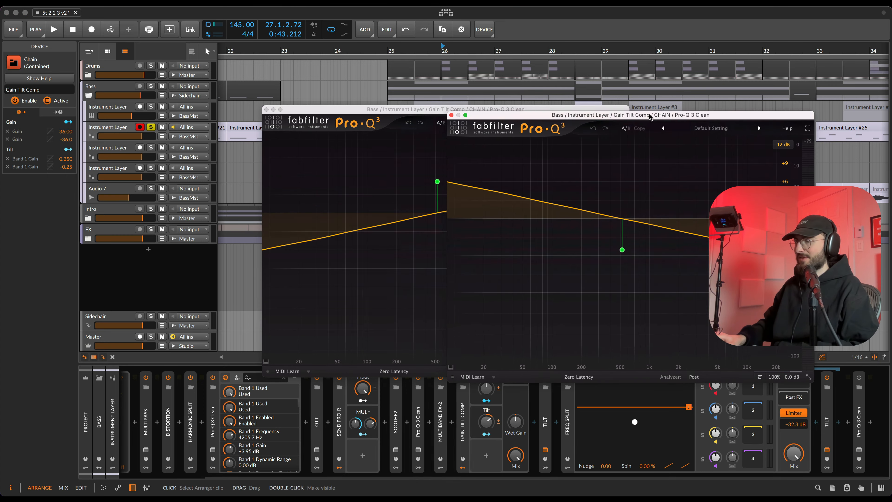
pyautogui.moveTo(376, 112); pyautogui.dragTo(188, 117)
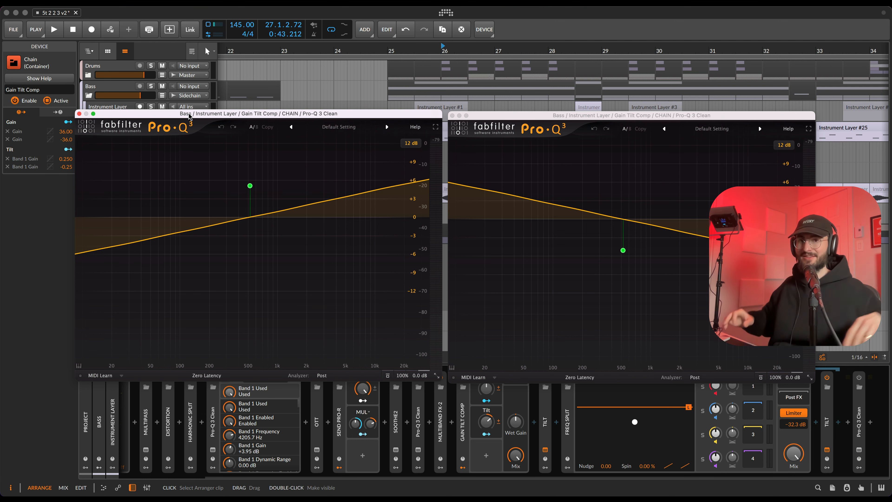
pyautogui.click(79, 113)
pyautogui.click(452, 115)
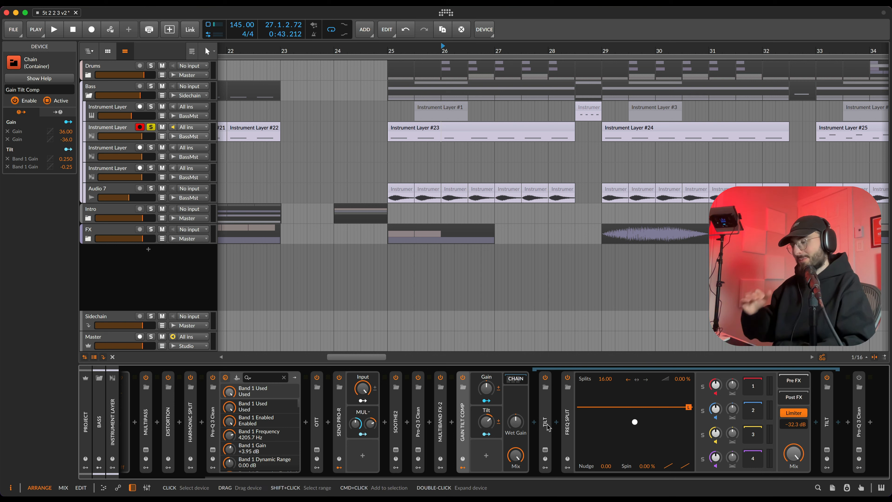
# Audition the bass with Gain Tilt Comp on, compare it bypassed and re-enabled during playback, and collapse the device.
pyautogui.press('space')
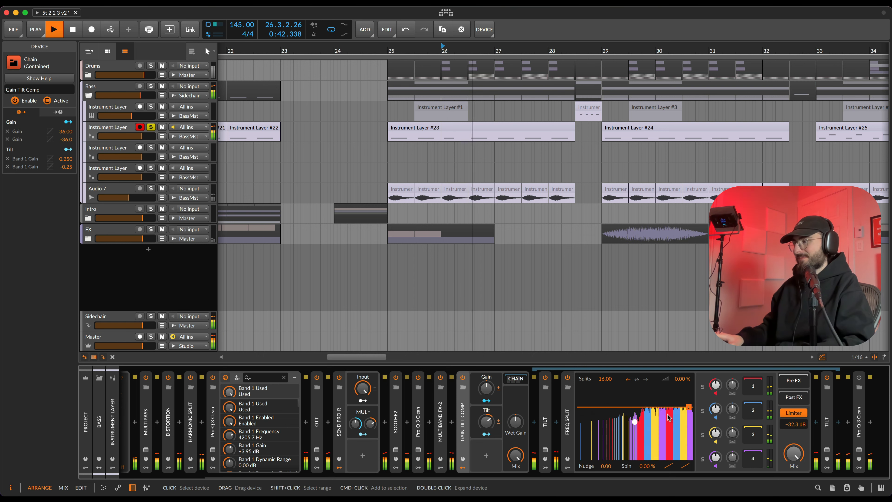
pyautogui.press('space')
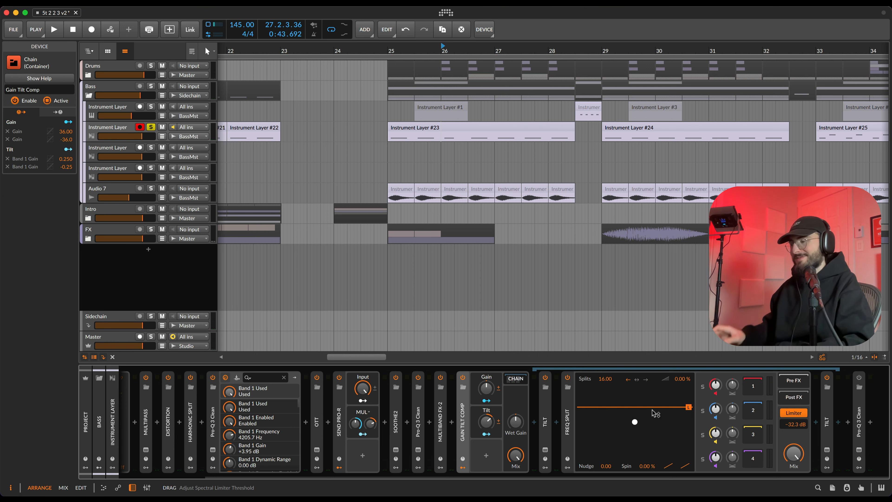
pyautogui.click(462, 378)
pyautogui.press('space')
pyautogui.click(462, 379)
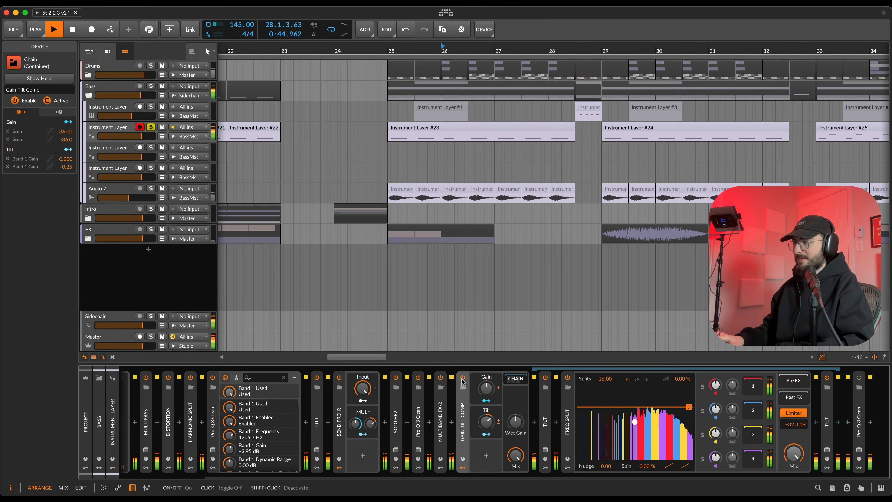
pyautogui.press('space')
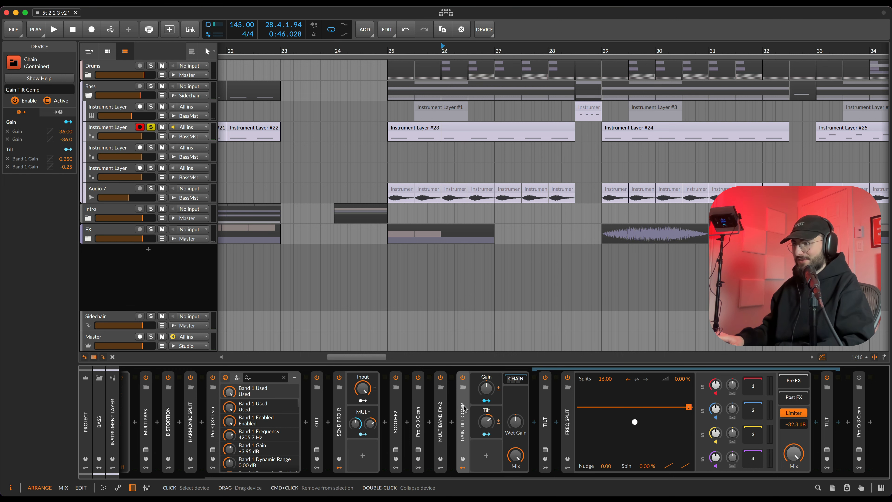
pyautogui.doubleClick(464, 407)
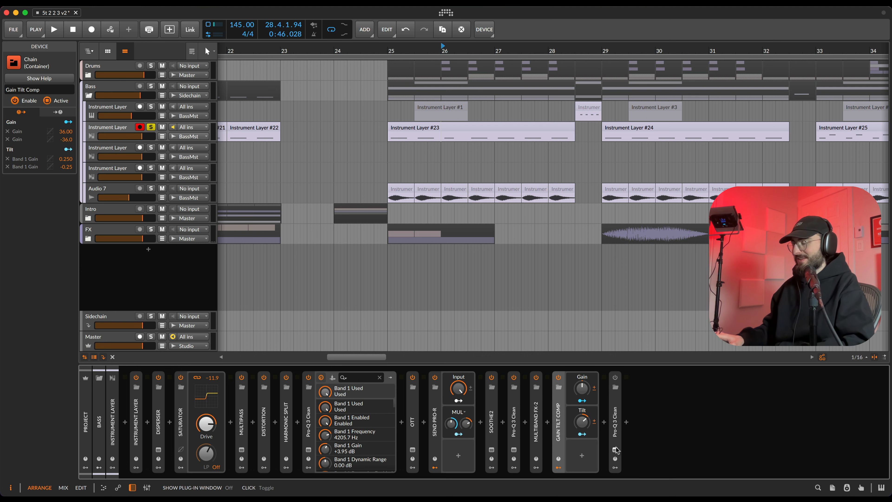
# Enable the Pro-Q 3 Clean after Gain Tilt Comp, show its window, and inspect the low-mid cut band.
pyautogui.click(615, 378)
pyautogui.click(615, 450)
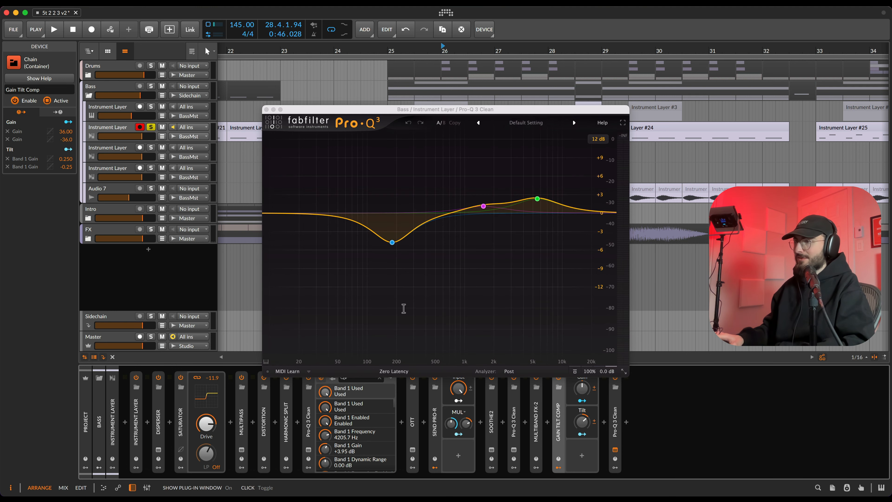
pyautogui.moveTo(387, 241)
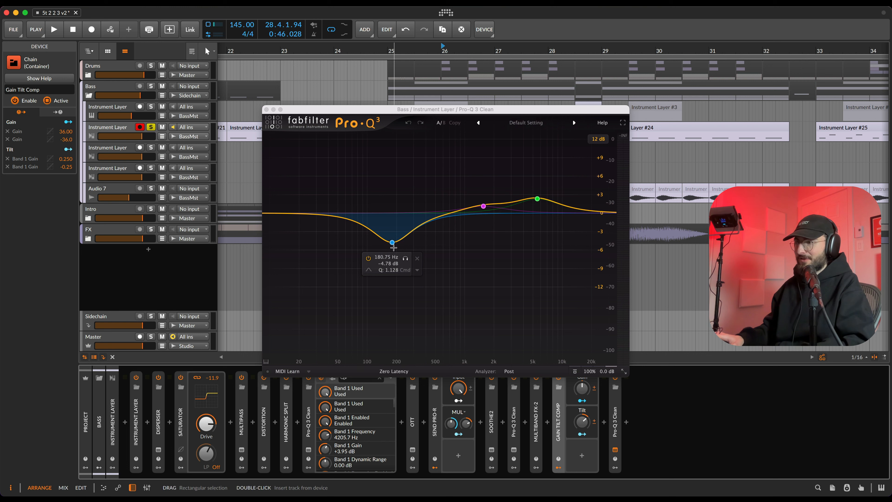
# Inspect the 180 Hz cut band in the instrument layer's Pro-Q 3, audition the soloed sound, and close the EQ window.
pyautogui.click(391, 242)
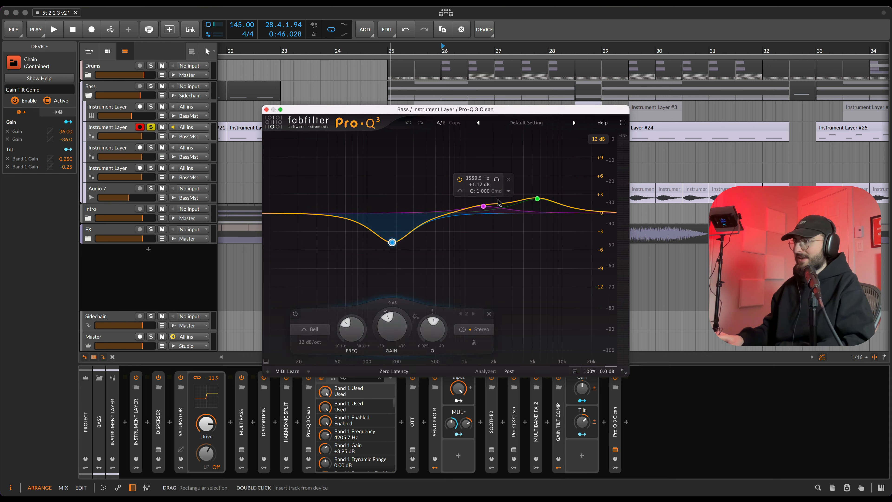
pyautogui.press('space')
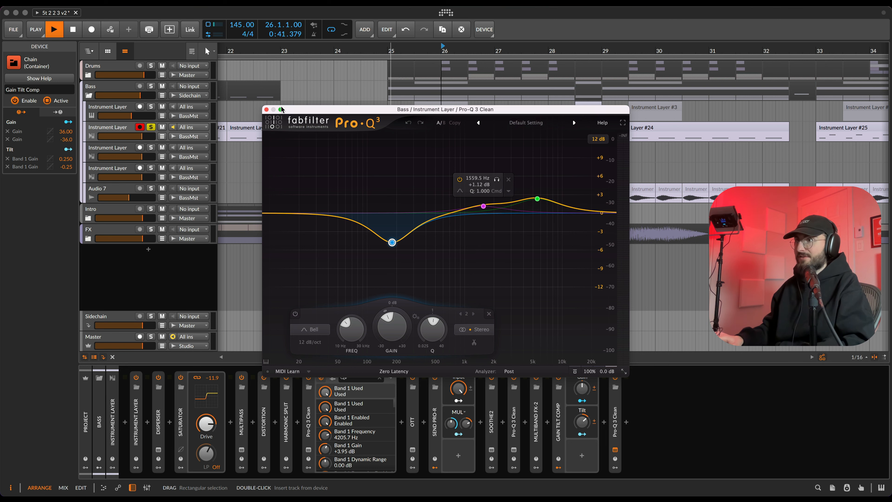
pyautogui.press('space')
pyautogui.click(267, 110)
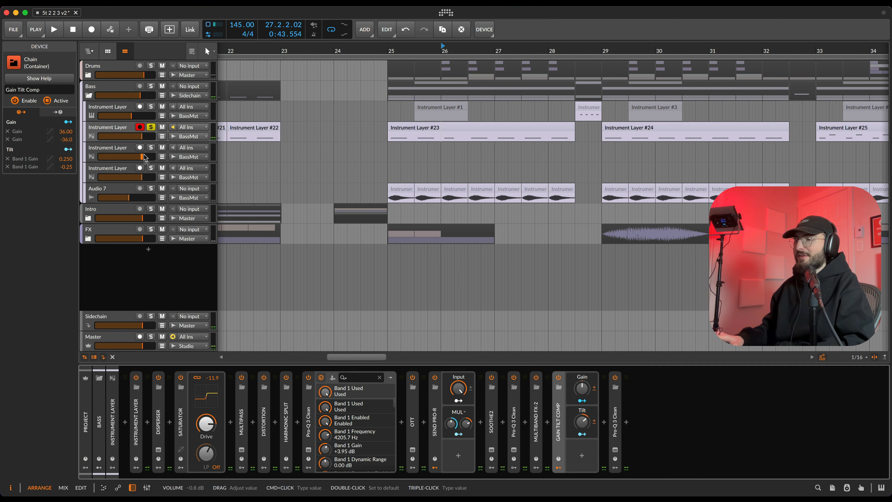
# Audition the Audio 7 track soloed in place of the second Instrument Layer, and clear its solo.
pyautogui.click(150, 129)
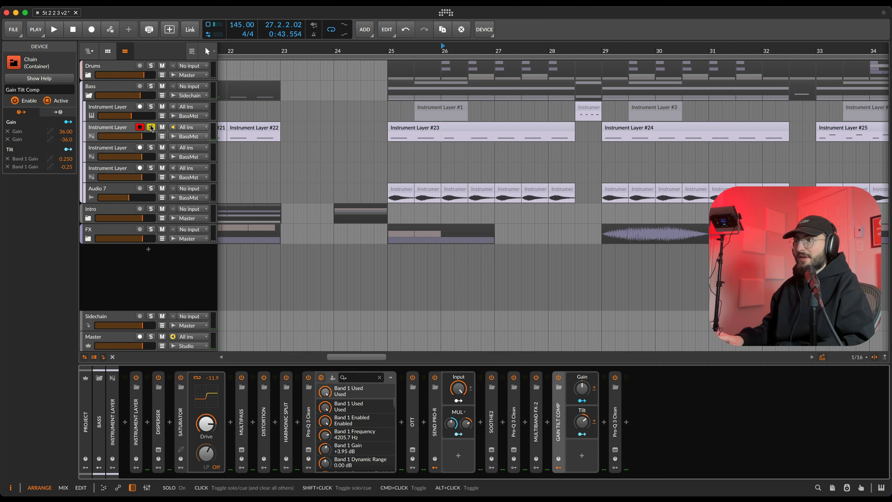
pyautogui.click(152, 189)
pyautogui.press('space')
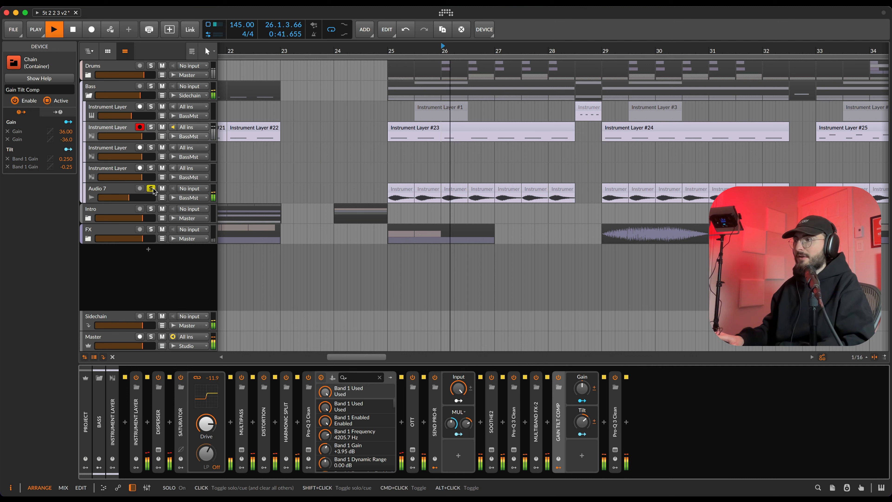
pyautogui.click(126, 189)
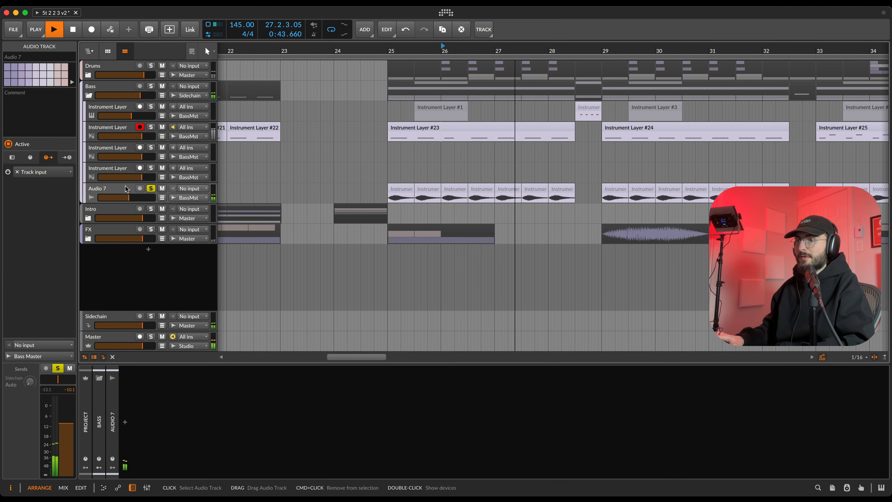
pyautogui.press('space')
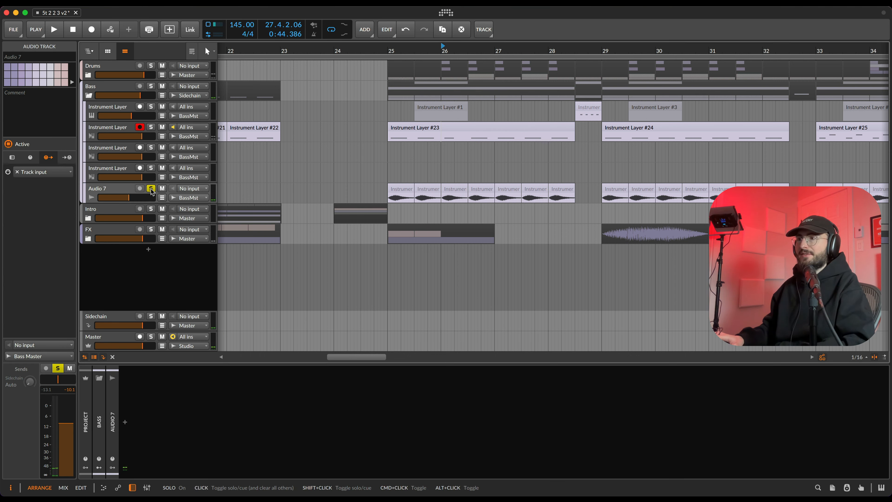
pyautogui.click(128, 129)
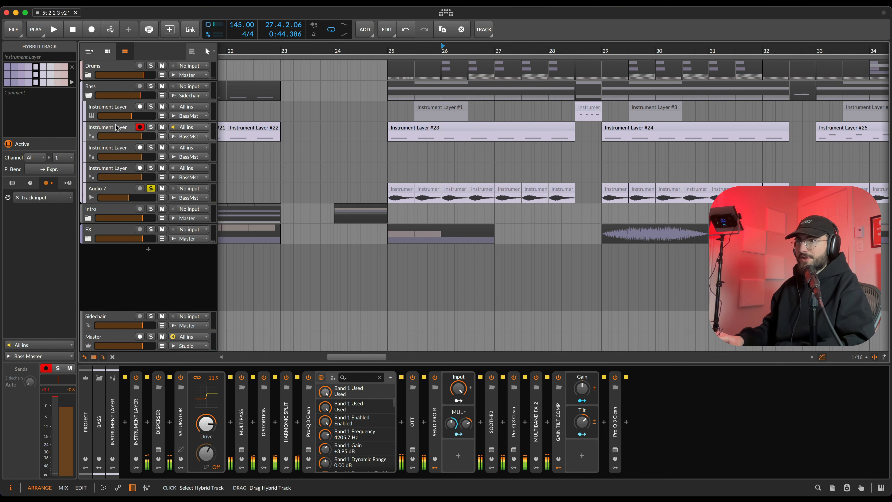
pyautogui.click(133, 190)
pyautogui.click(151, 188)
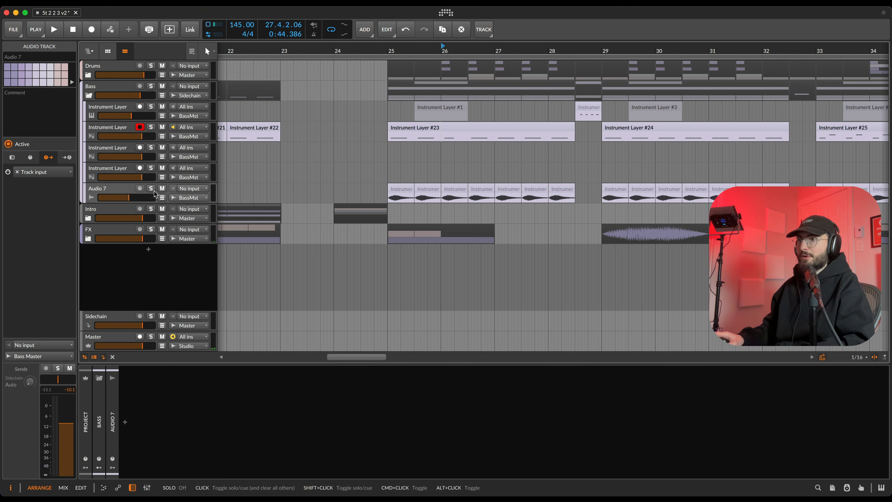
# Enable the first Pro-Q 3 Clean and Clips on the Bass group, view both plug-in windows, and close the EQ window.
pyautogui.click(109, 86)
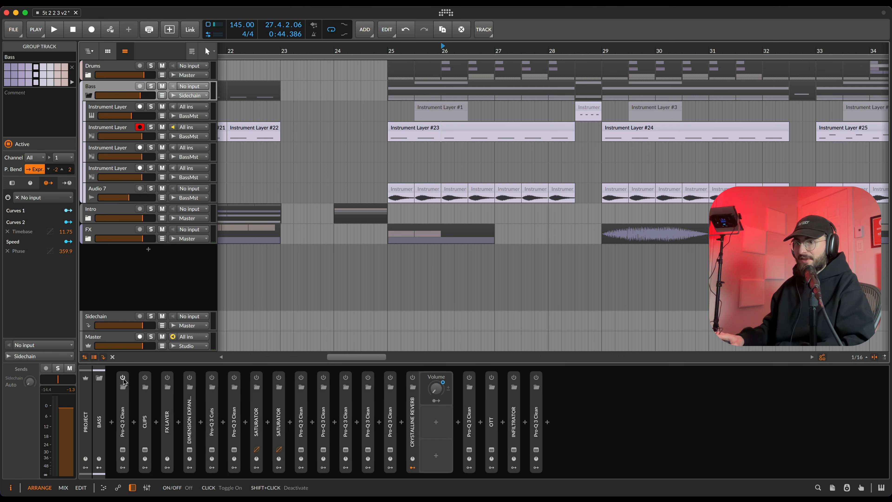
pyautogui.click(123, 378)
pyautogui.click(122, 450)
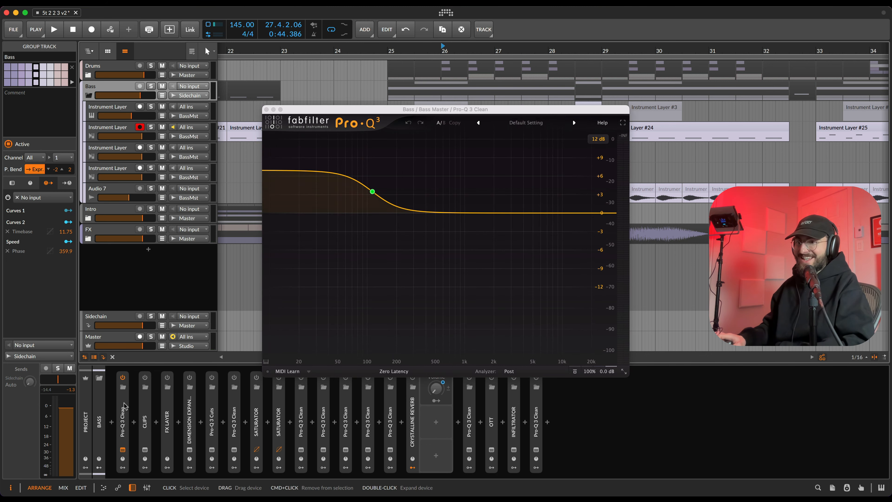
pyautogui.click(145, 378)
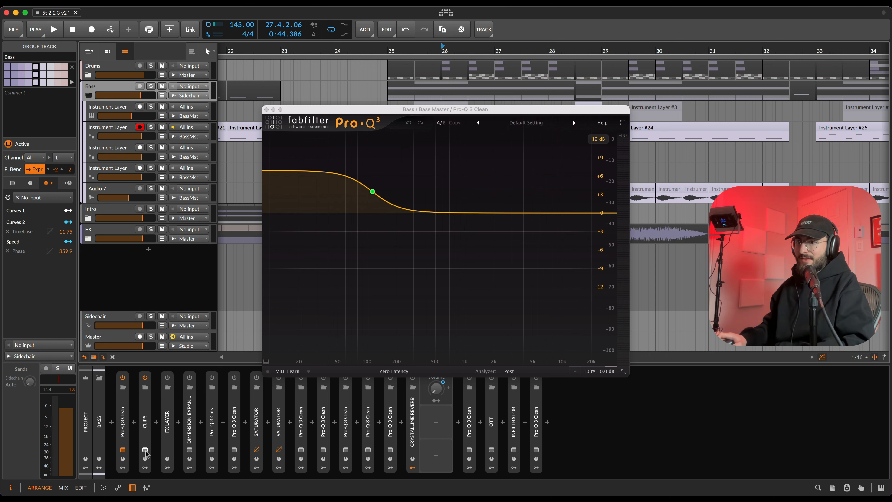
pyautogui.click(145, 450)
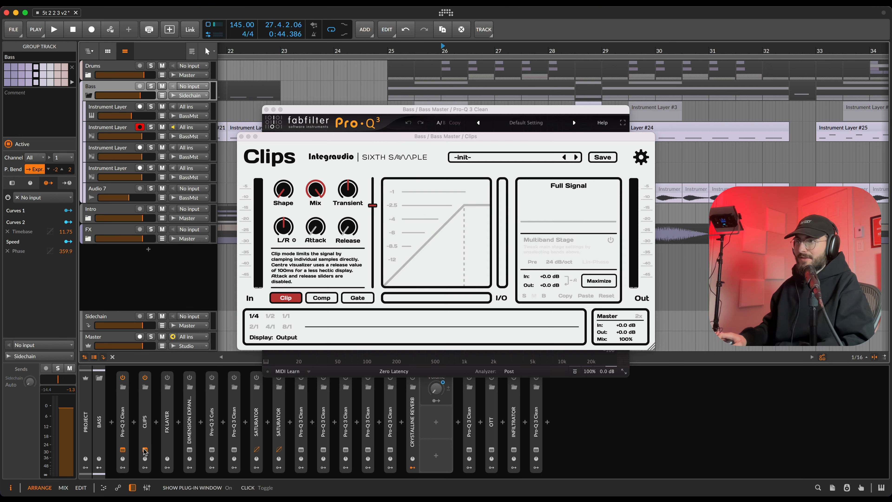
pyautogui.click(267, 109)
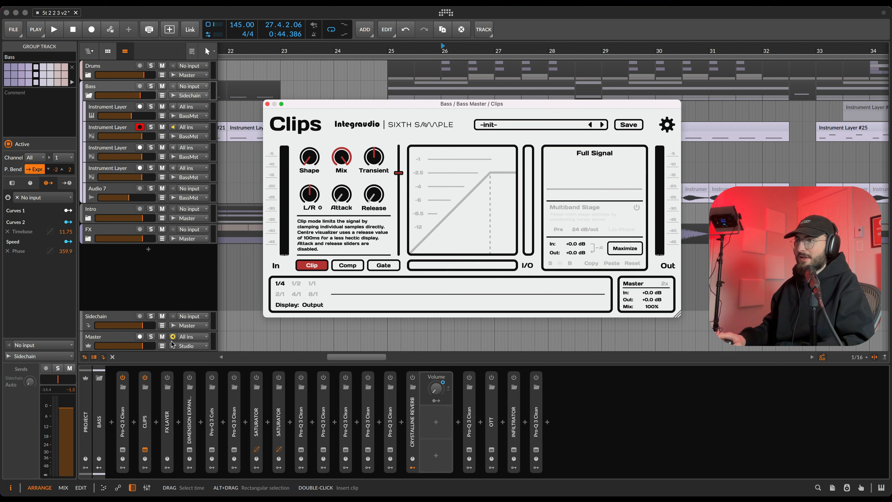
# Solo the Bass group and audition it with Clips enabled.
pyautogui.press('space')
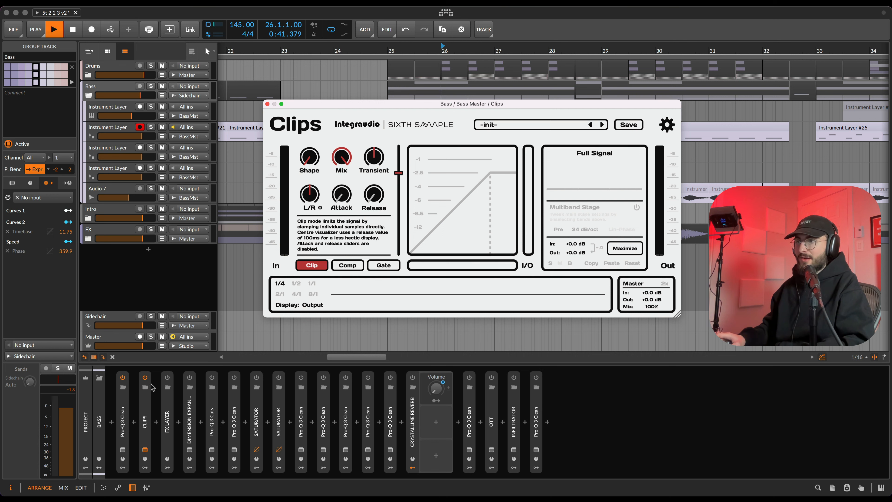
pyautogui.press('s')
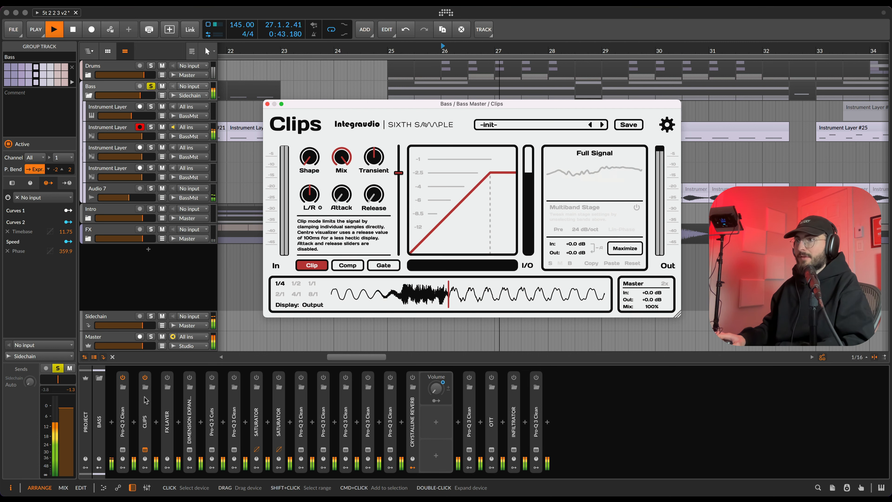
pyautogui.press('space')
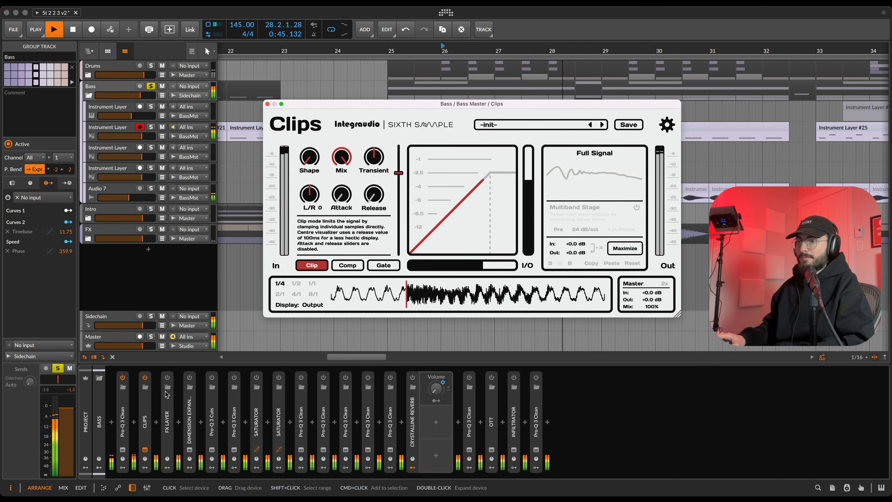
# Enable the FX Layer on the Bass group, close the Clips window, and show the devices of the kHs Convolver layer.
pyautogui.click(167, 377)
pyautogui.doubleClick(167, 415)
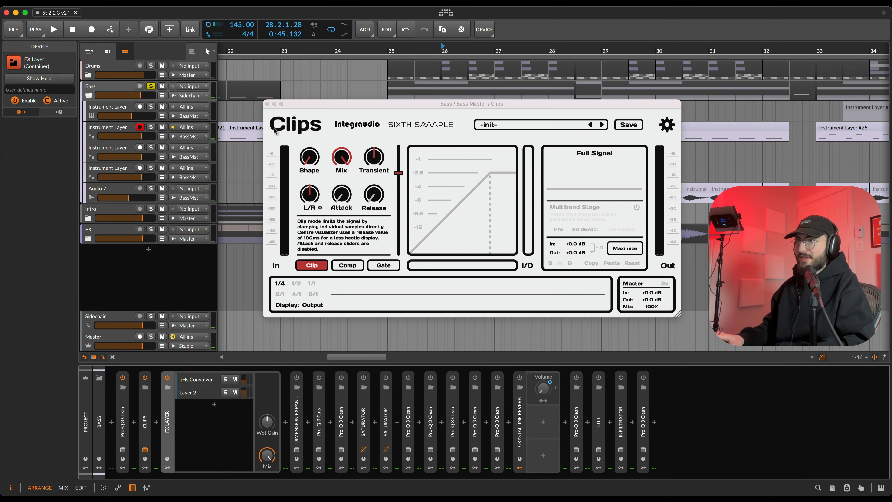
pyautogui.click(267, 104)
pyautogui.click(201, 382)
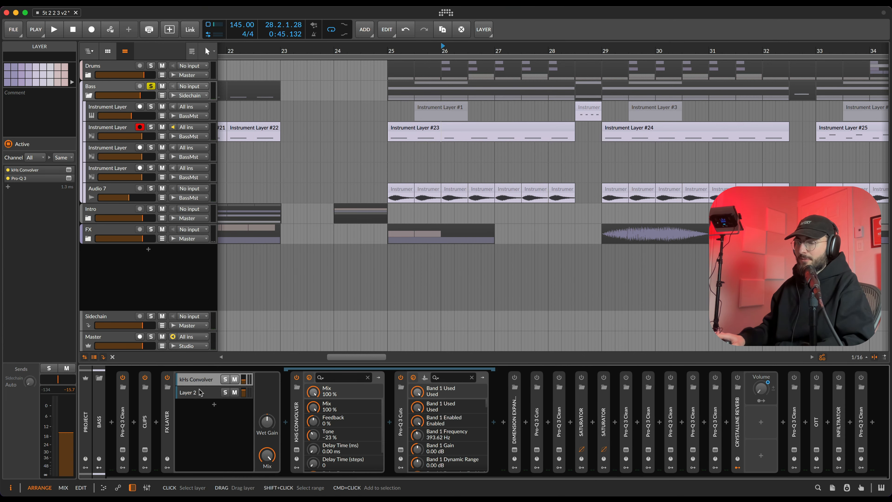
# Audition the FX Layer with the kHs Convolver layer briefly soloed, and collapse the device.
pyautogui.press('space')
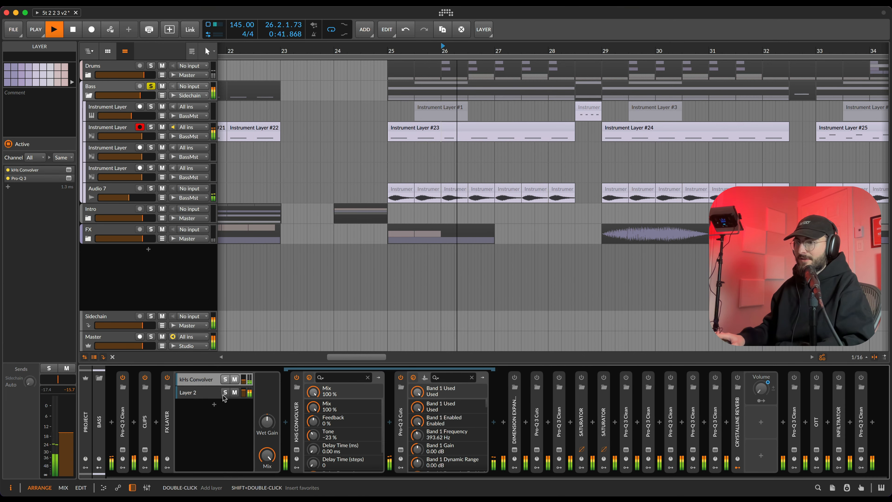
pyautogui.click(225, 379)
pyautogui.click(225, 379)
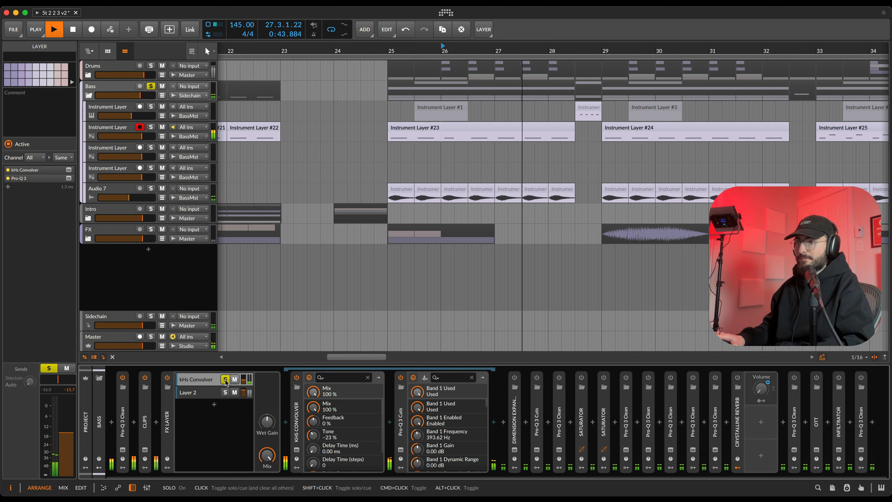
pyautogui.press('space')
pyautogui.doubleClick(168, 402)
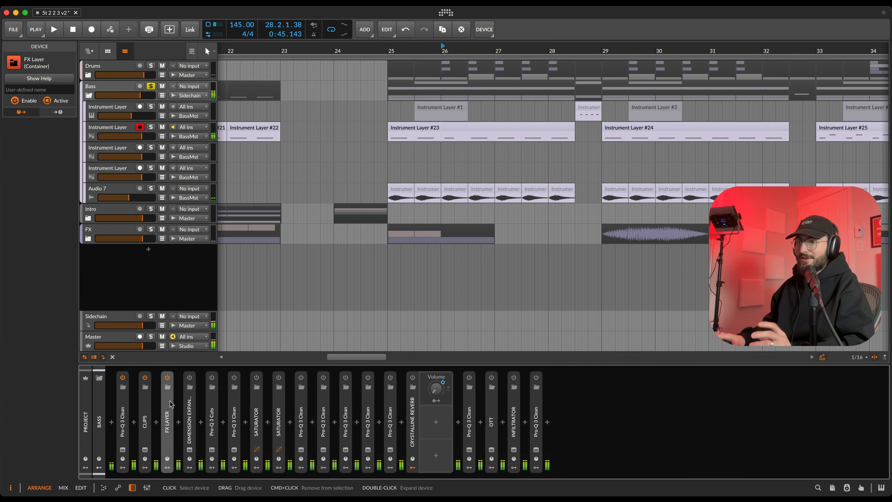
# Enable Dimension Expander on the Bass group and open its plug-in window, leaving the device collapsed in the chain.
pyautogui.doubleClick(190, 418)
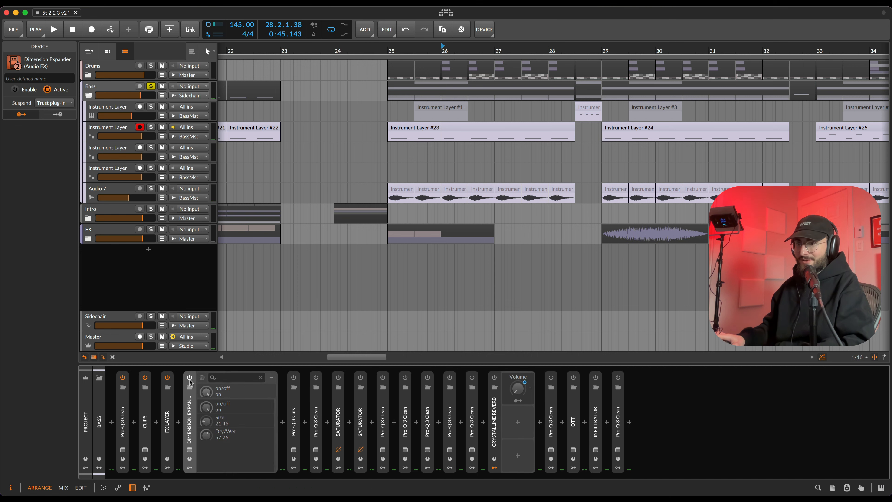
pyautogui.click(190, 377)
pyautogui.click(189, 450)
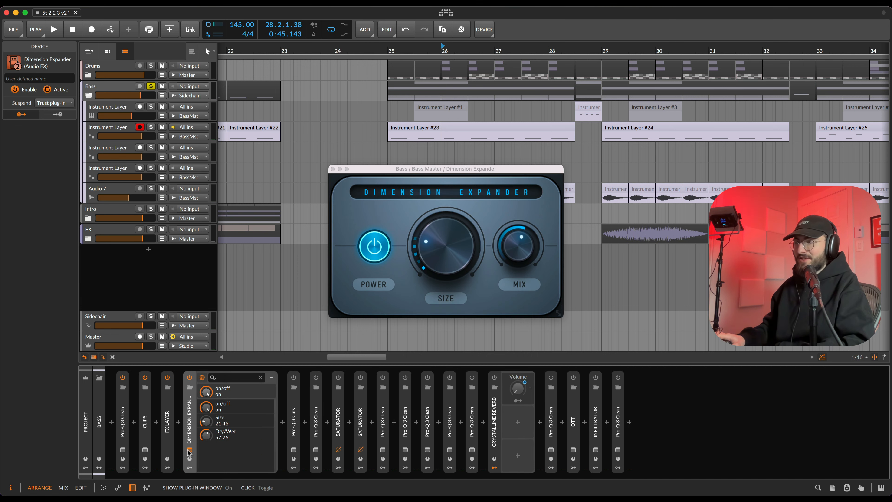
pyautogui.doubleClick(190, 433)
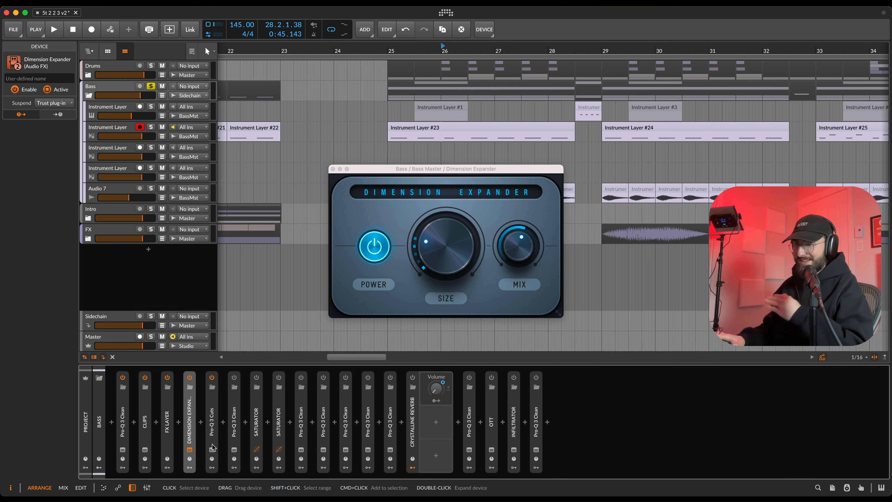
# Enable Pro-Q 3 Cuts on the Bass group, inspect its side low-cut band, and close both open plug-in windows.
pyautogui.click(212, 453)
pyautogui.moveTo(409, 243)
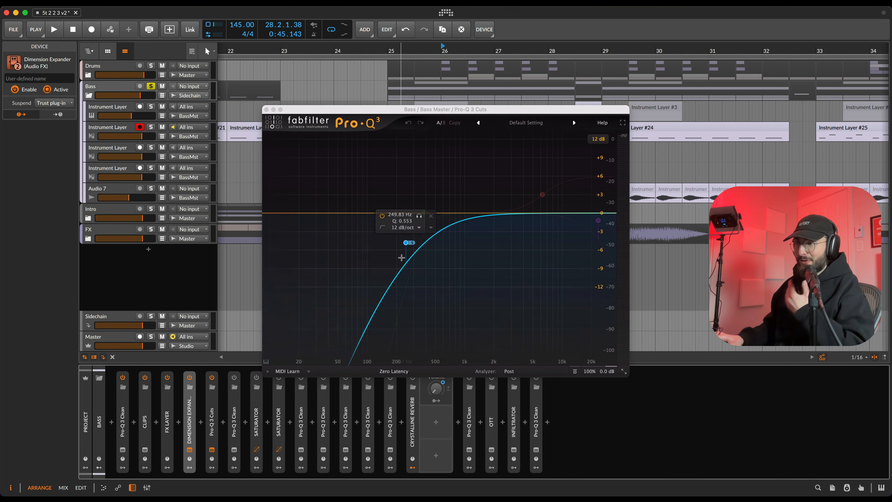
pyautogui.click(406, 243)
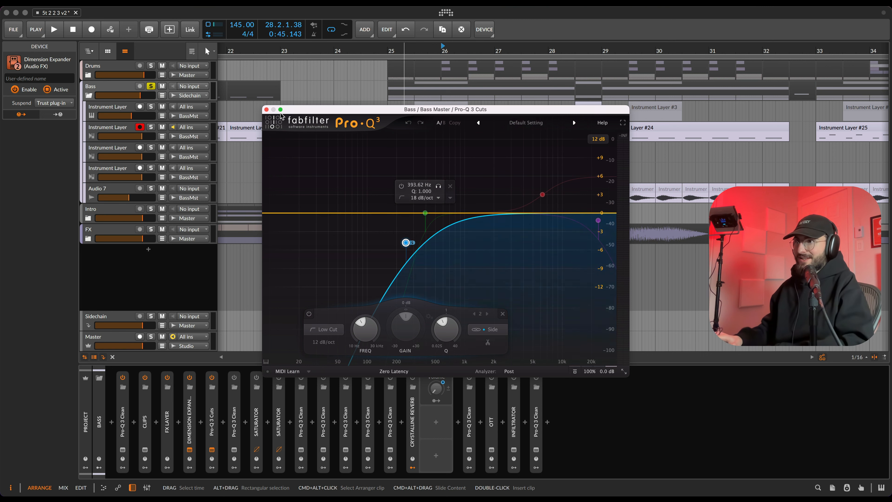
pyautogui.click(266, 109)
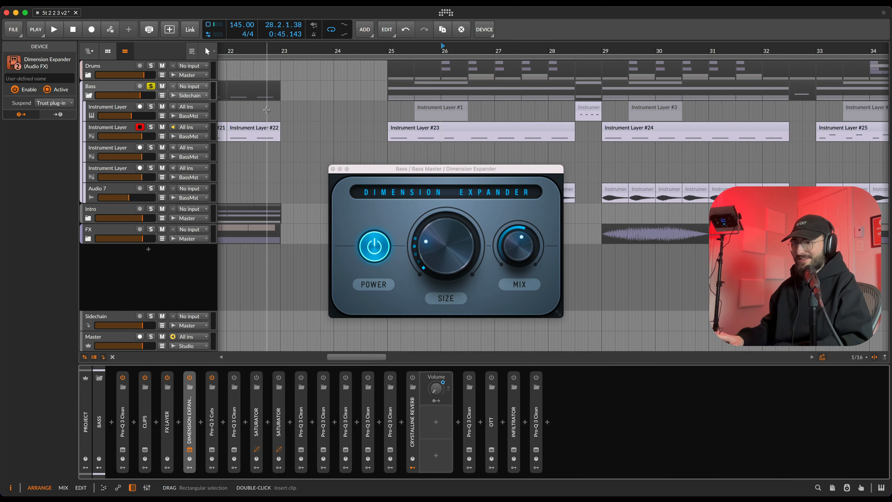
pyautogui.click(333, 169)
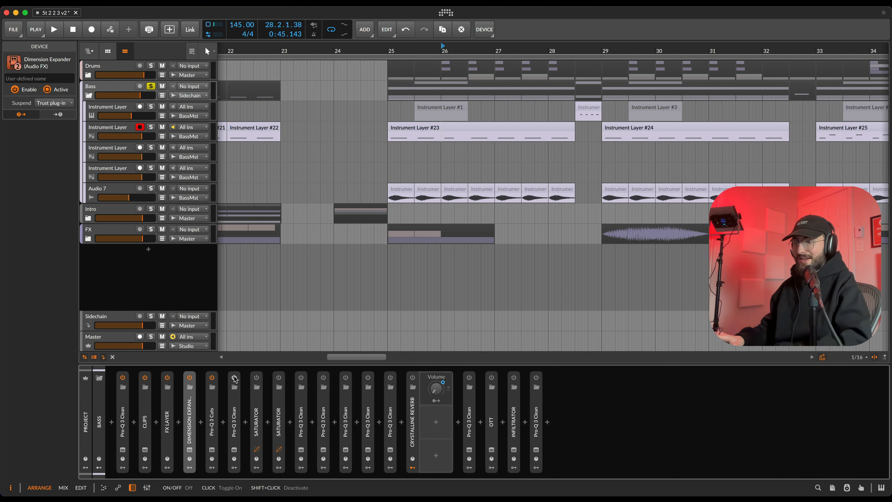
# Enable the Pro-Q 3 Clean following Pro-Q 3 Cuts, inspect its narrow notch band, and close the EQ window.
pyautogui.click(234, 449)
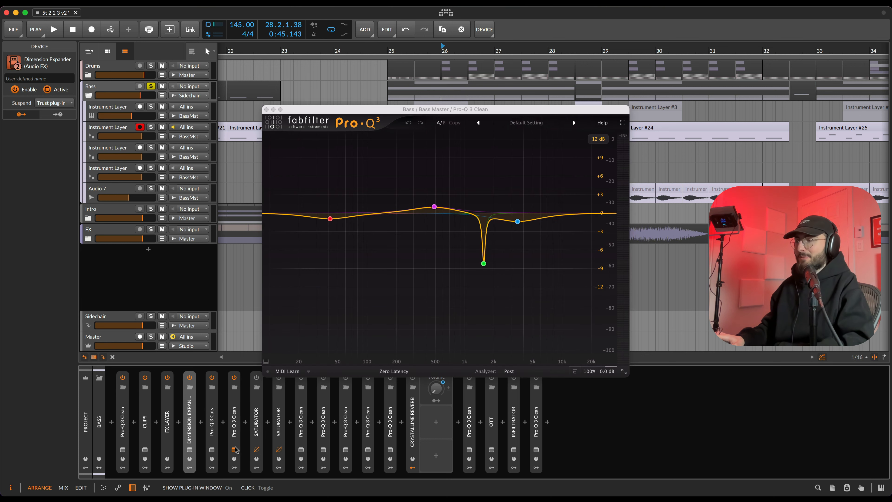
pyautogui.moveTo(483, 264)
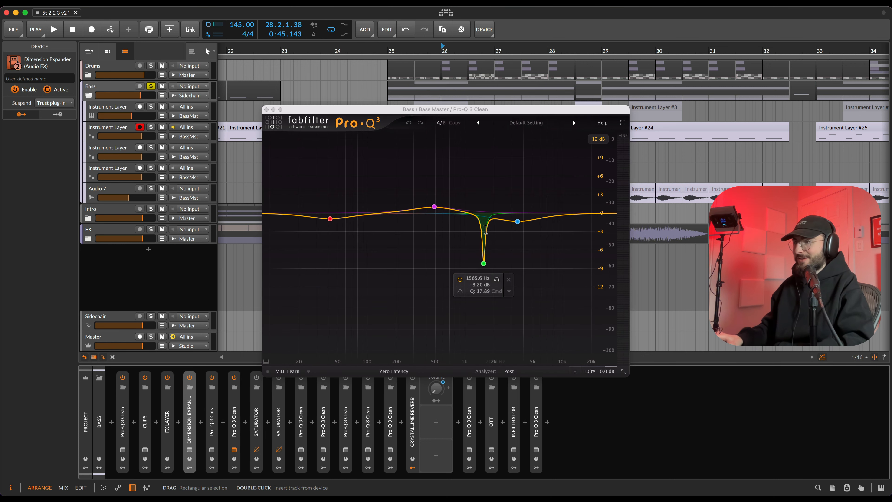
pyautogui.click(266, 110)
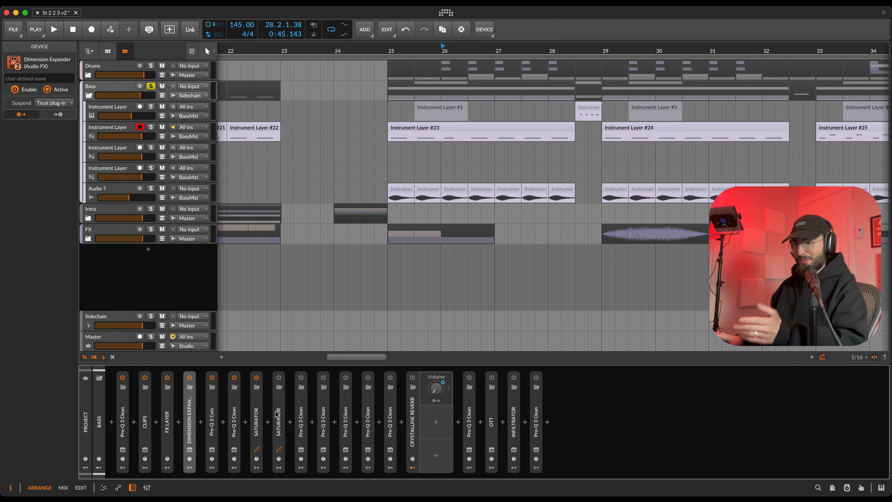
# Select bars 41 to 45 on the fourth Instrument Layer track, and set the playback start to 44.4.1 on the third.
pyautogui.scroll(-6, 410, 260)
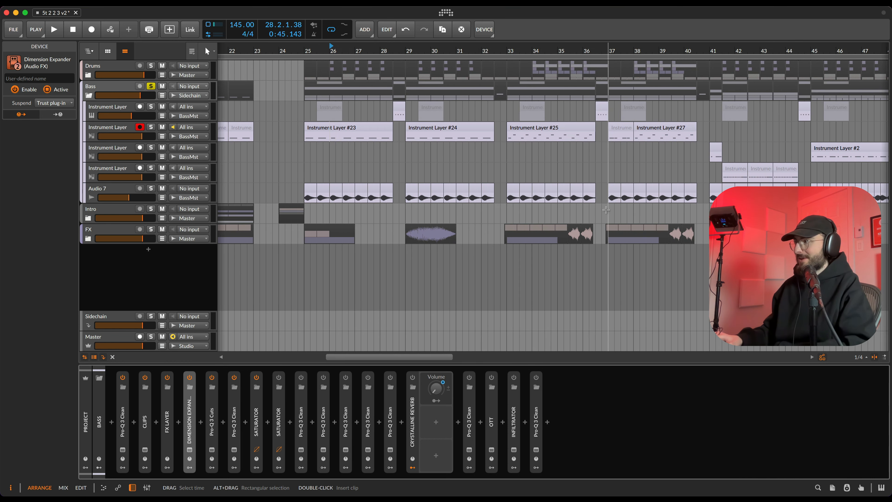
pyautogui.hscroll(8, 503, 175)
pyautogui.moveTo(499, 175); pyautogui.dragTo(597, 174)
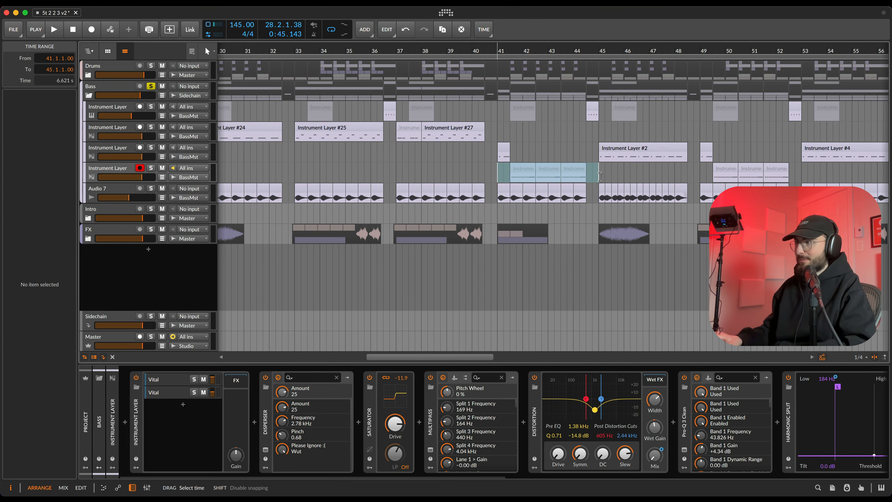
pyautogui.hotkey('alt', '.')
pyautogui.click(593, 150)
pyautogui.click(593, 150)
pyautogui.hscroll(-8, 593, 150)
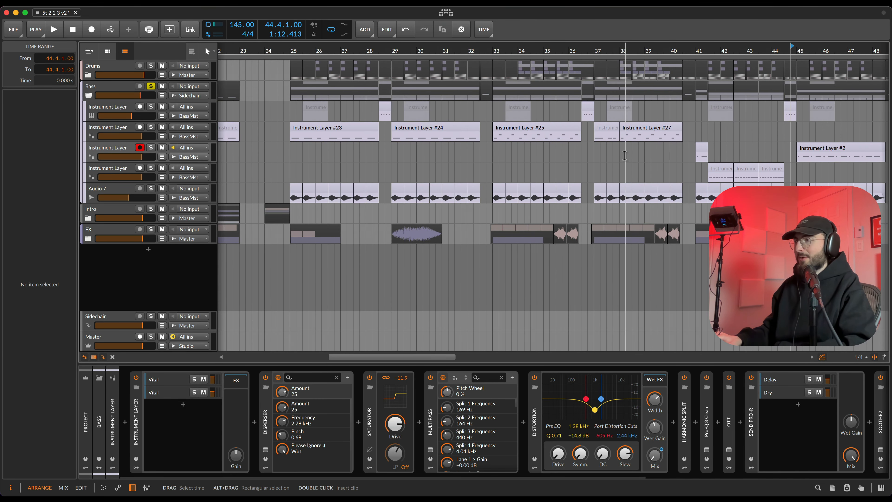
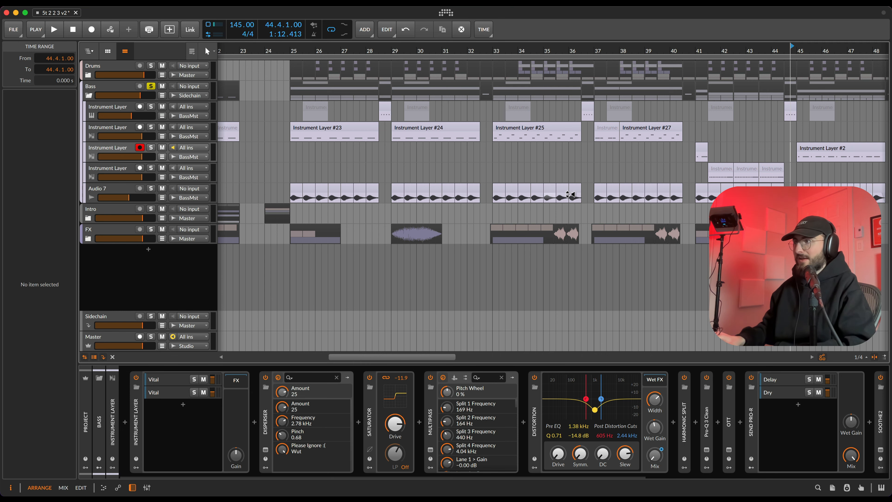
pyautogui.hscroll(10, 348, 197)
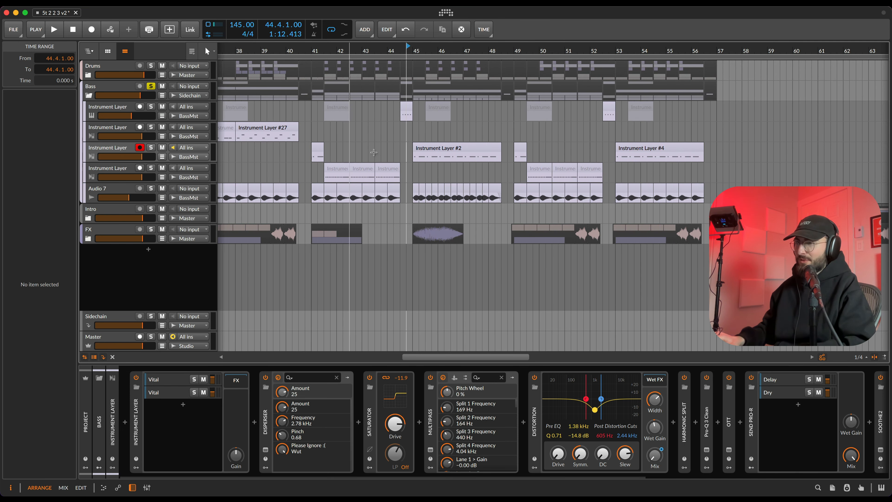
pyautogui.moveTo(316, 167); pyautogui.dragTo(704, 185)
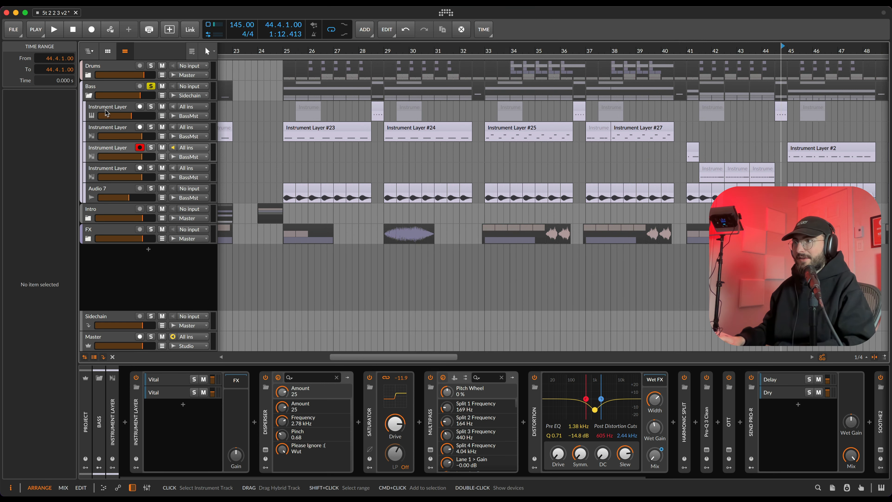
# Enable the two Saturators on the Bass group and inspect each one's settings, leaving both devices collapsed in the chain.
pyautogui.click(107, 91)
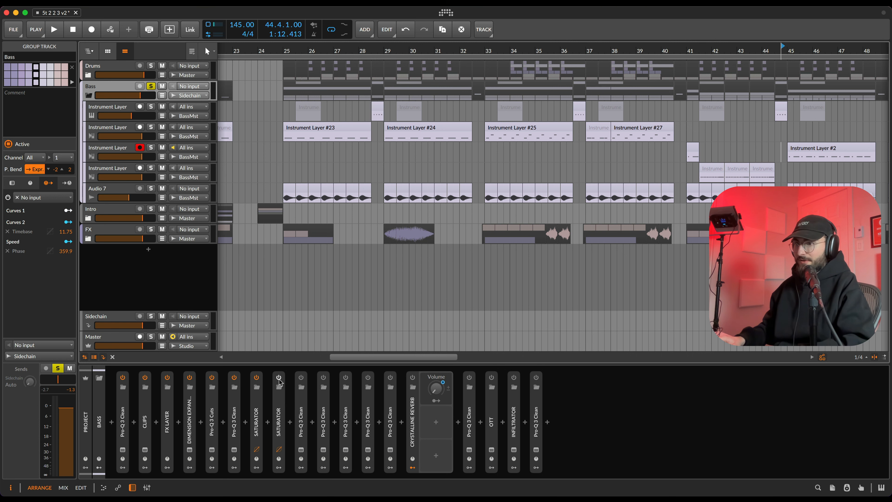
pyautogui.doubleClick(256, 418)
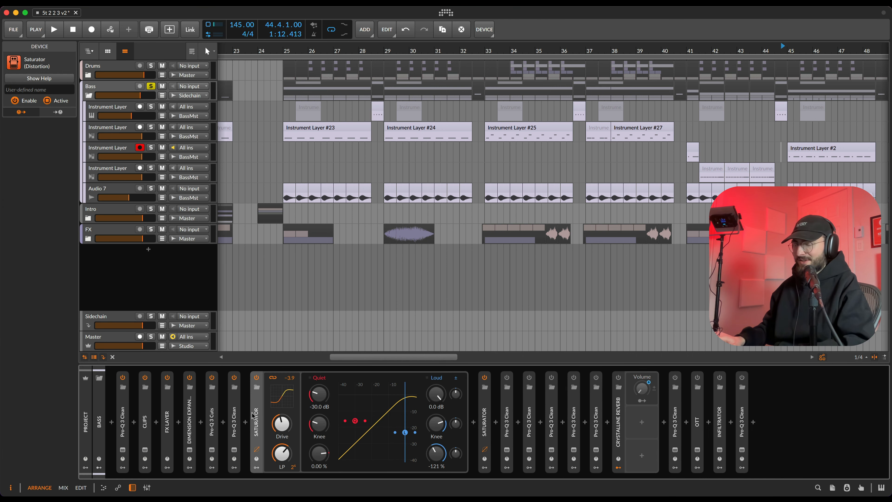
pyautogui.doubleClick(255, 414)
pyautogui.doubleClick(278, 414)
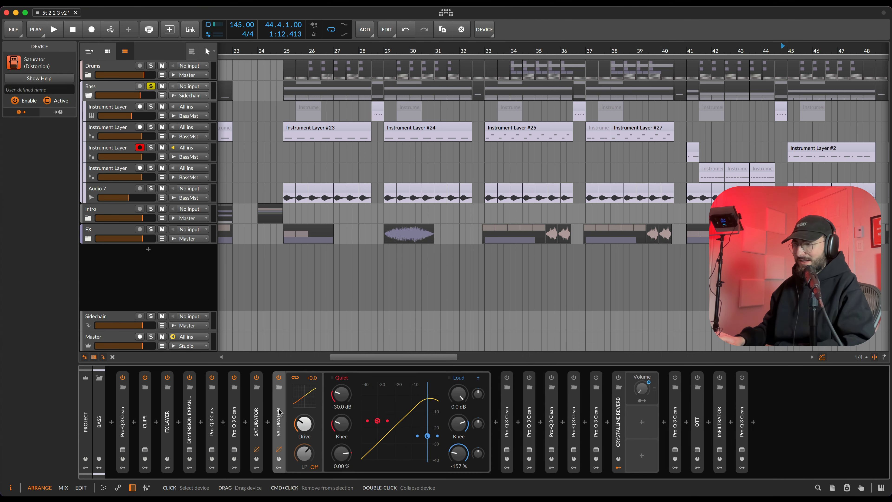
pyautogui.doubleClick(279, 418)
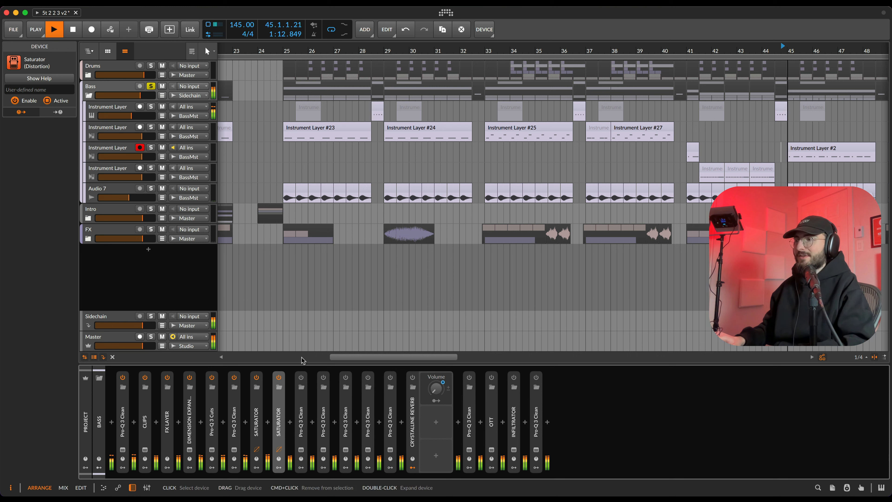
# Stop playback, then audition the saturated bass briefly from 25.1.1 and again from 26.3.1.
pyautogui.press('space')
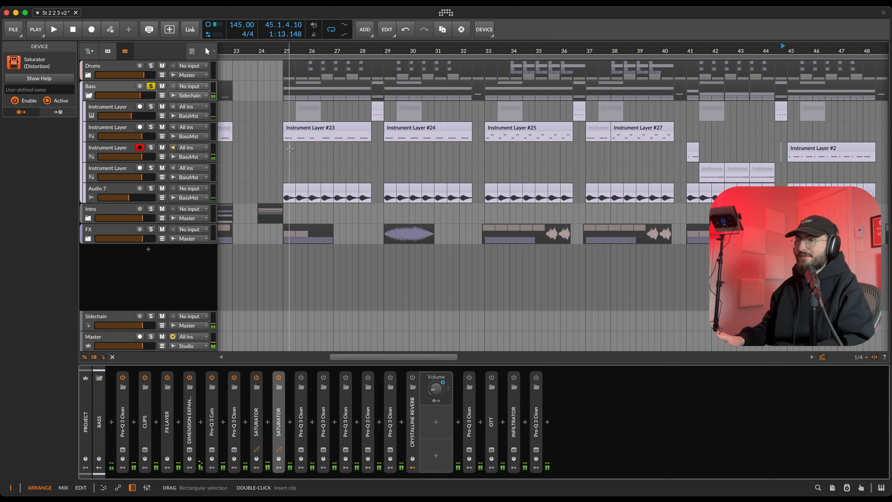
pyautogui.click(284, 94)
pyautogui.press('space')
pyautogui.press('space')
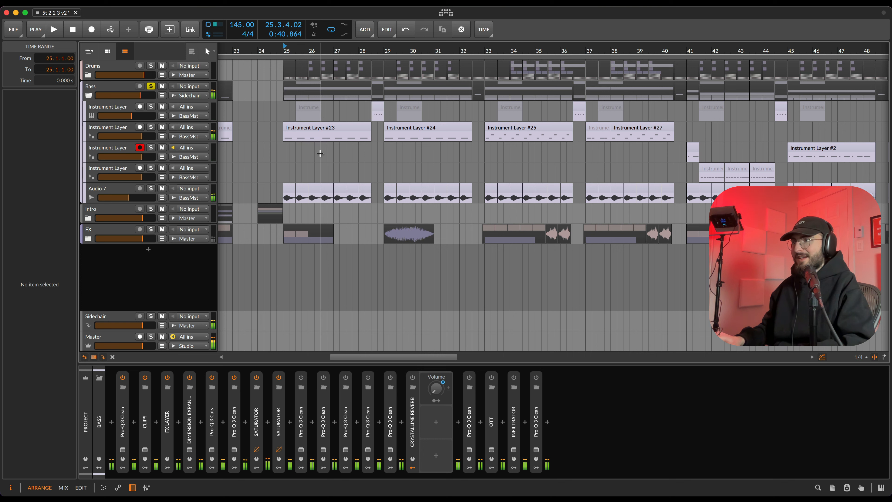
pyautogui.click(322, 99)
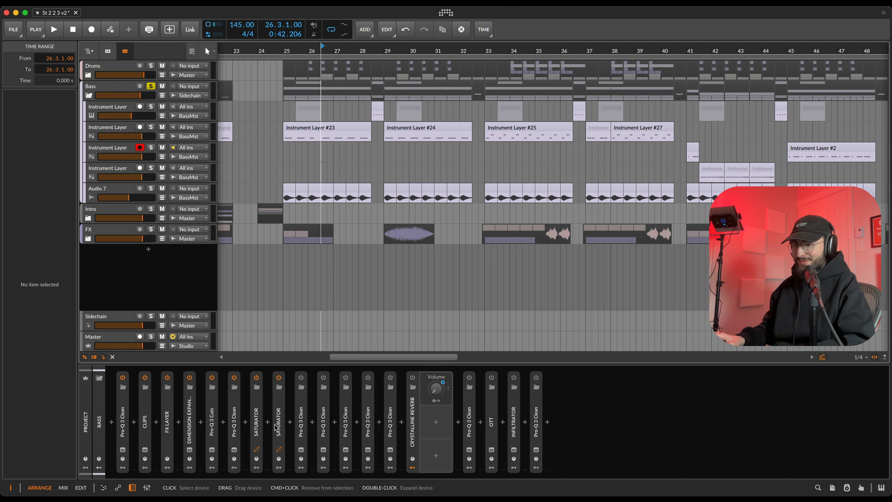
pyautogui.press('space')
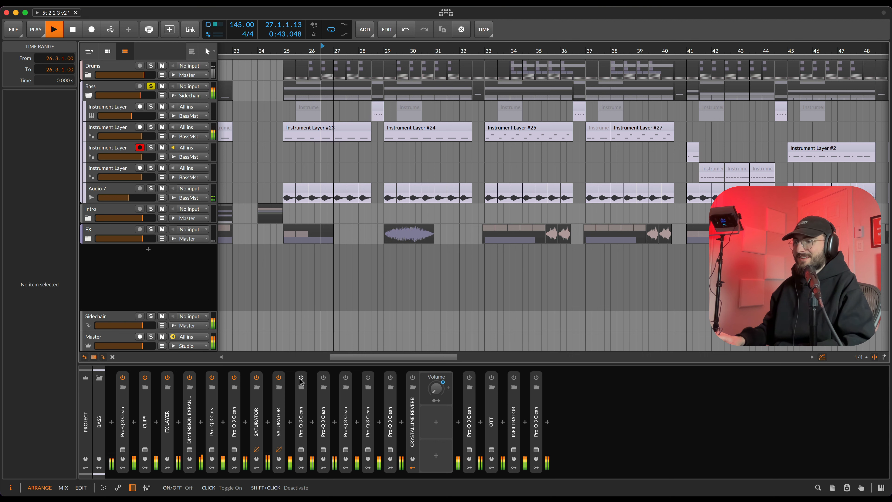
pyautogui.press('space')
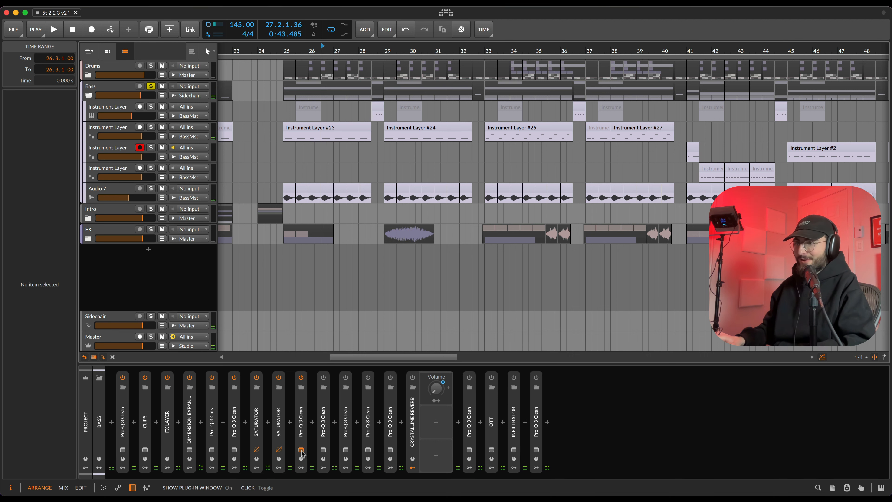
# Enable the first Pro-Q 3 Clean after the Saturators, inspect its mid cut and high boost bands, and close all open EQ windows.
pyautogui.click(301, 449)
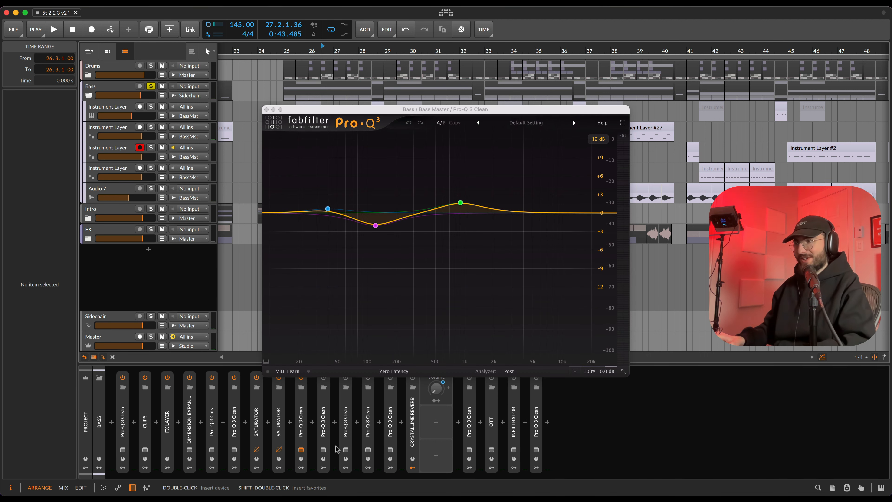
pyautogui.click(375, 225)
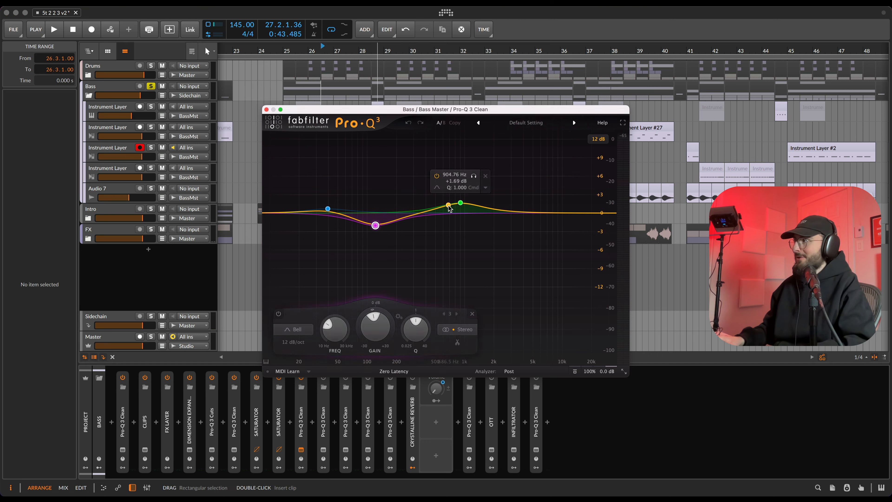
pyautogui.click(460, 203)
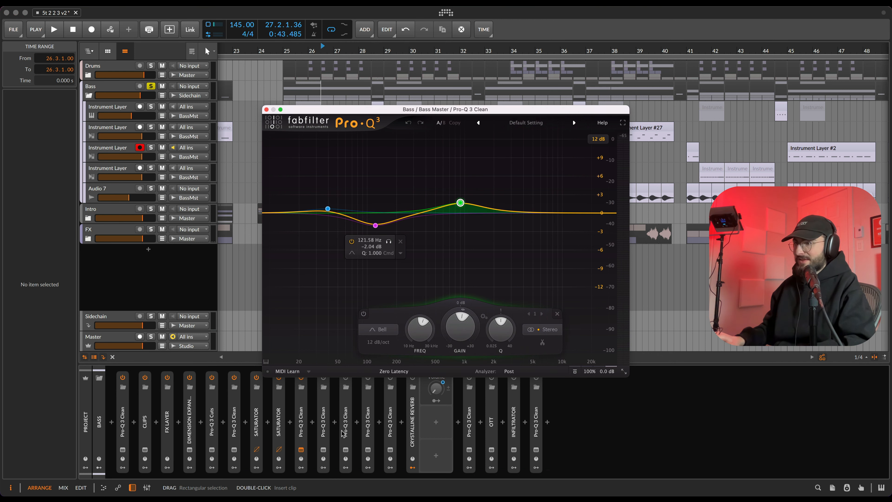
pyautogui.click(323, 449)
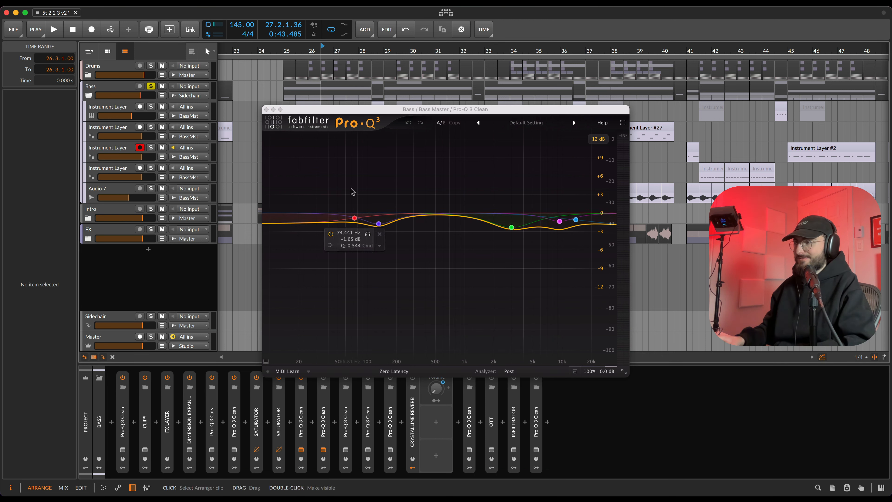
pyautogui.click(267, 109)
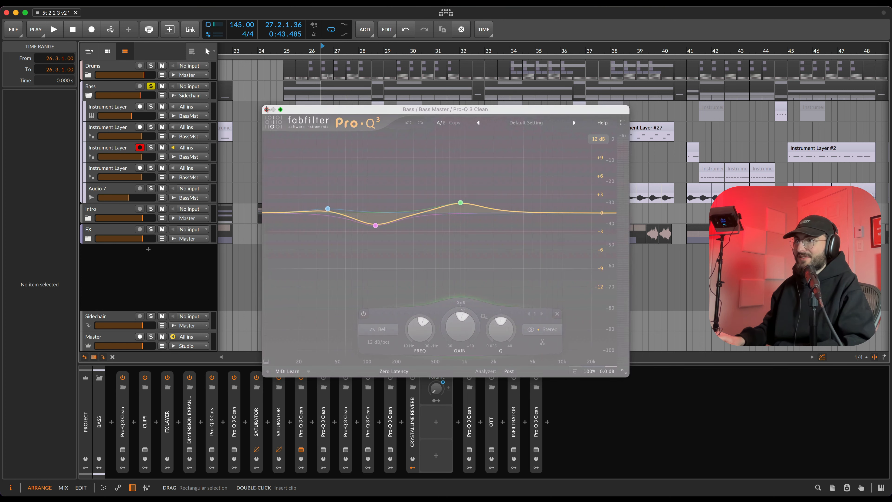
pyautogui.click(266, 109)
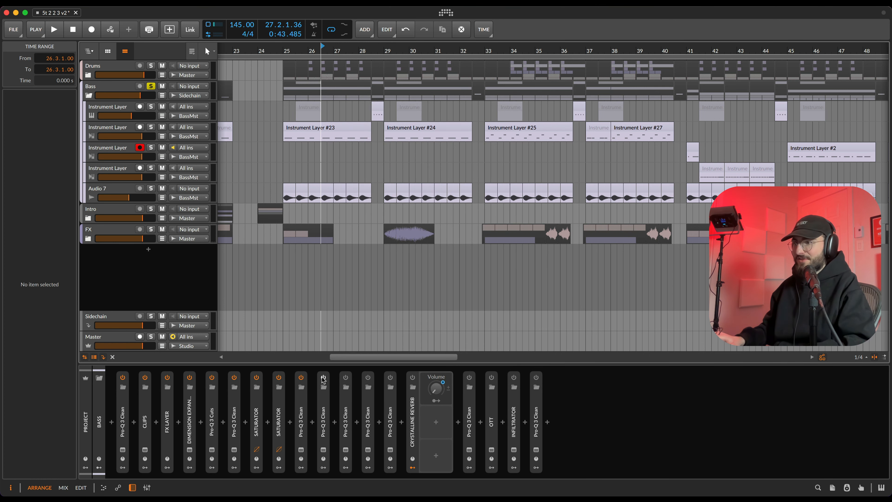
# Enable the second and third Pro-Q 3 Clean after the Saturators, viewing each EQ curve and closing its window.
pyautogui.click(324, 450)
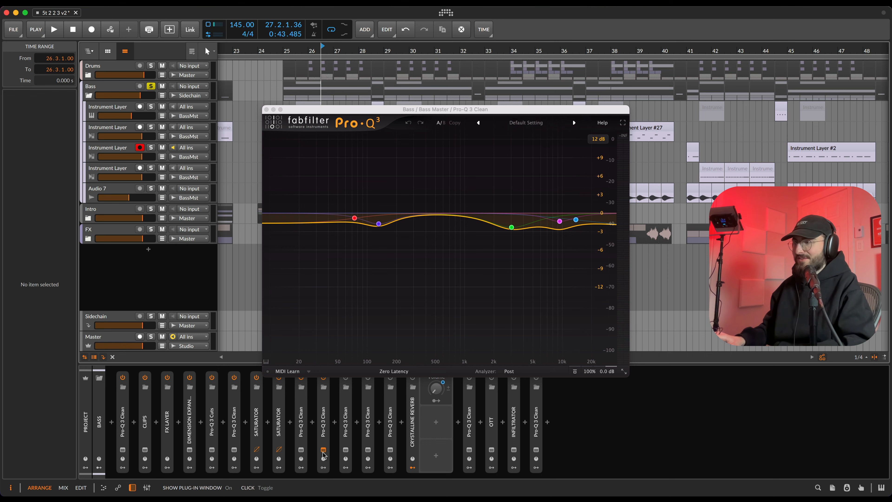
pyautogui.click(324, 450)
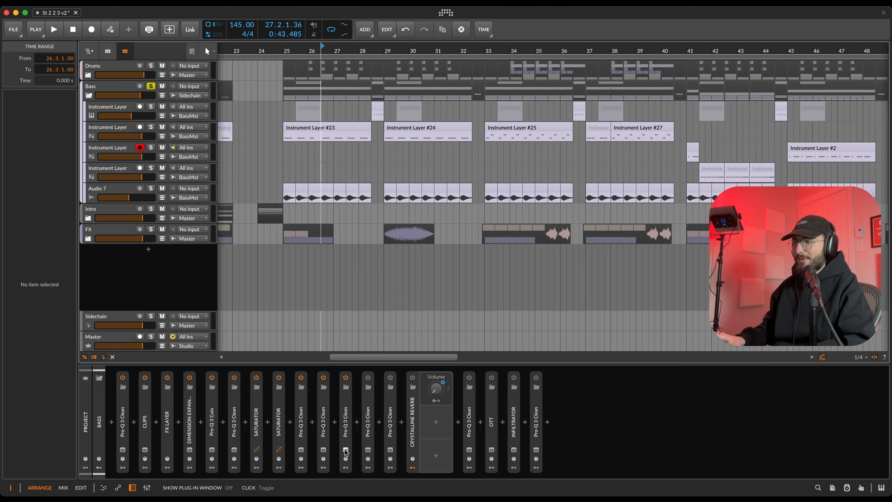
pyautogui.click(345, 451)
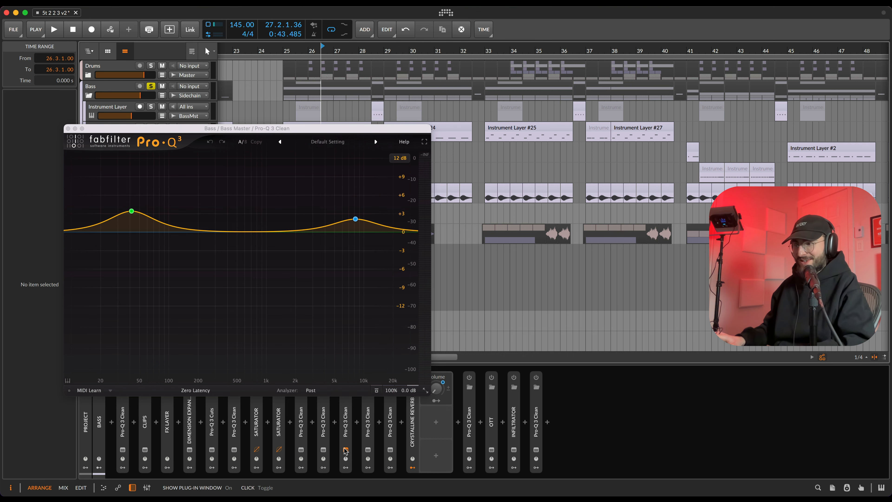
pyautogui.click(346, 450)
# Enable the fourth and fifth Pro-Q 3 Clean after the Saturators, viewing each EQ curve and closing its window.
pyautogui.click(367, 451)
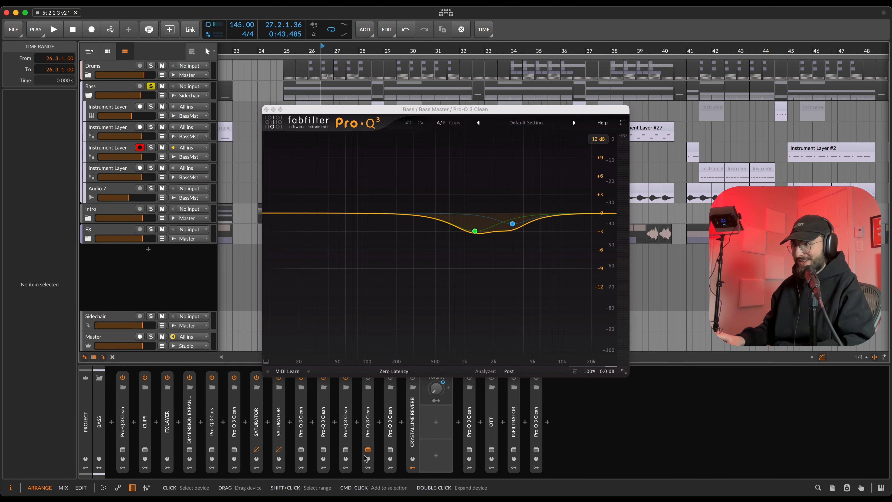
pyautogui.click(367, 451)
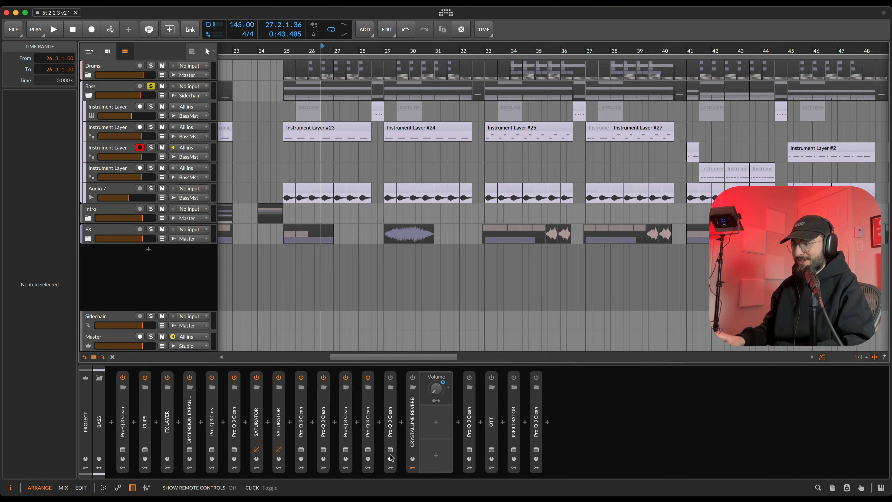
pyautogui.click(391, 450)
pyautogui.click(390, 450)
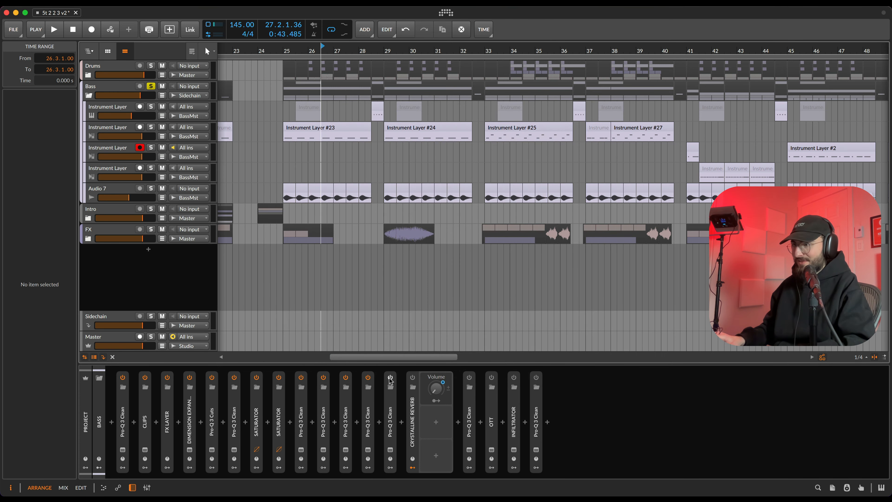
pyautogui.click(390, 450)
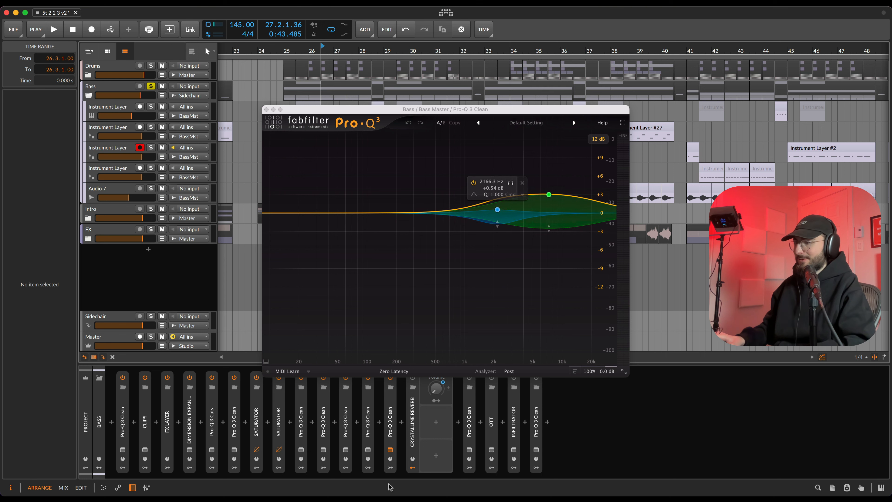
pyautogui.click(390, 450)
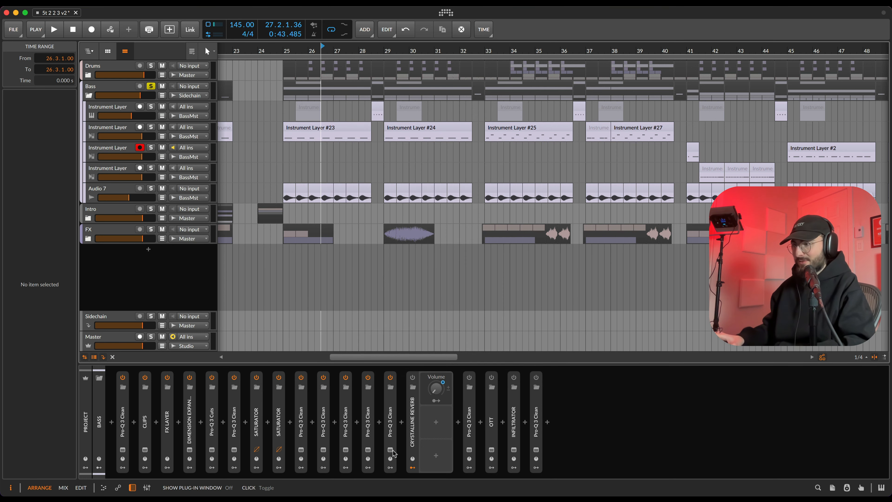
# Enable the Crystalline Reverb FX Layer on the Bass group and inspect its Crystalline layer, leaving the device collapsed.
pyautogui.click(414, 377)
pyautogui.press('e')
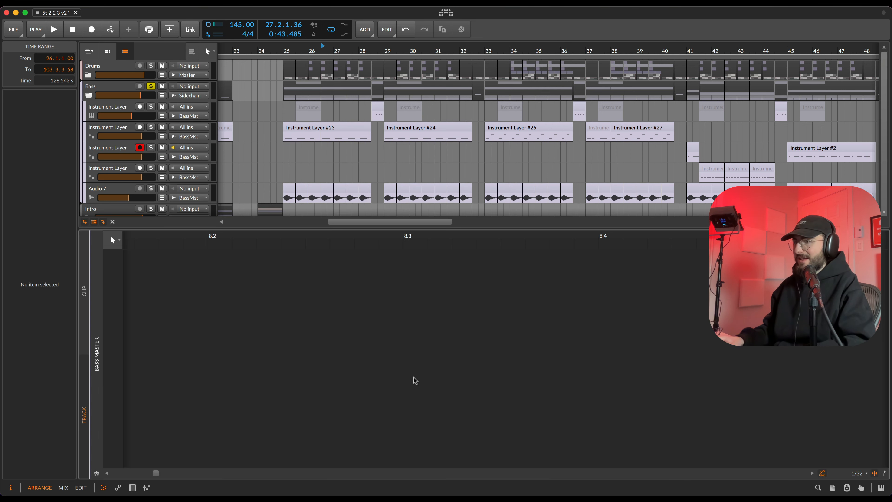
pyautogui.press('d')
pyautogui.click(412, 420)
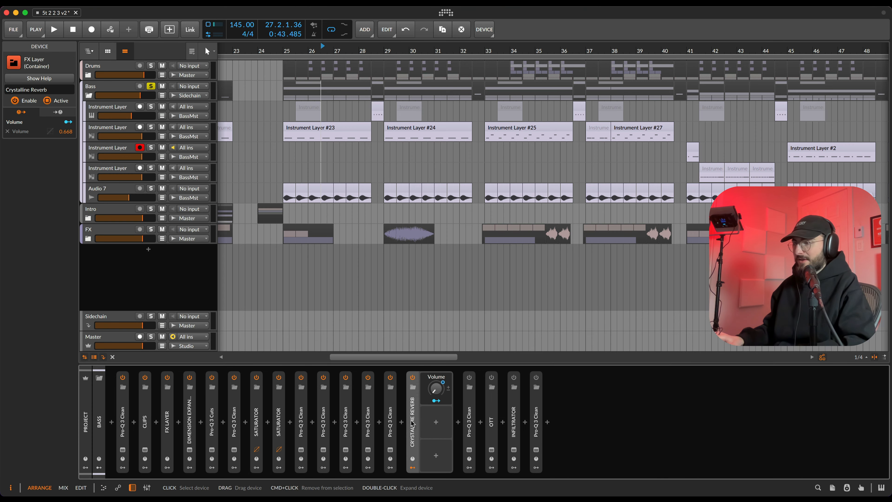
pyautogui.doubleClick(416, 422)
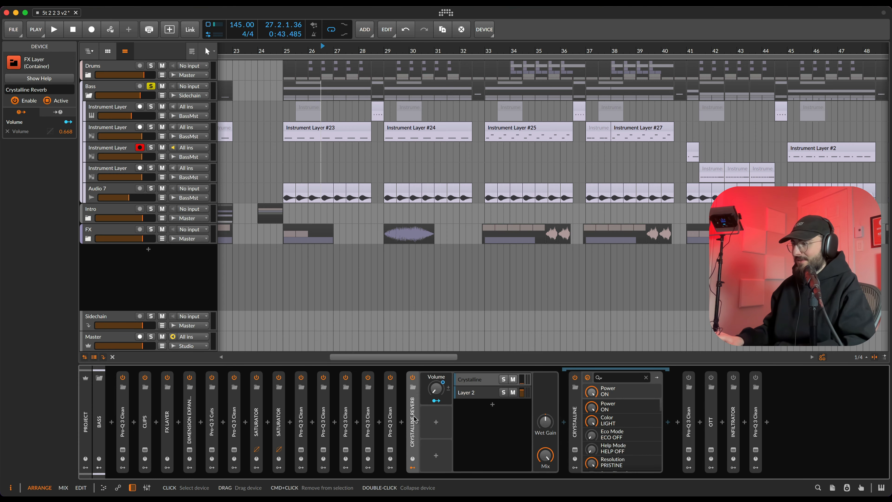
pyautogui.doubleClick(415, 418)
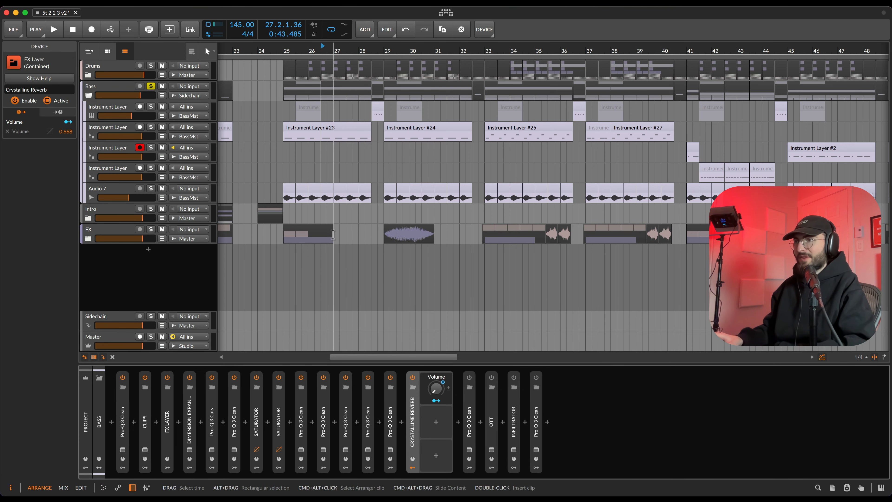
# Show the automation lanes, examine the Bass group's FX Layer Volume automation from bar 23 onward, and hide the group's own lanes.
pyautogui.click(112, 89)
pyautogui.press('a')
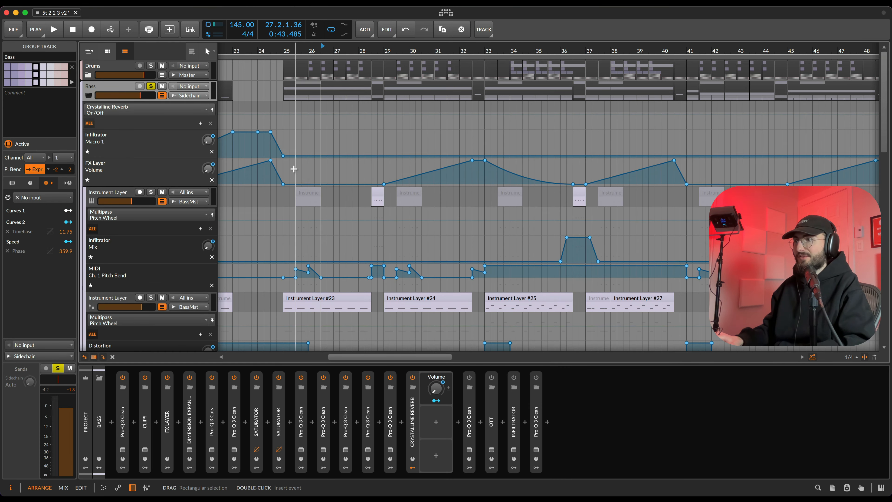
pyautogui.moveTo(361, 178); pyautogui.dragTo(529, 159)
pyautogui.click(366, 166)
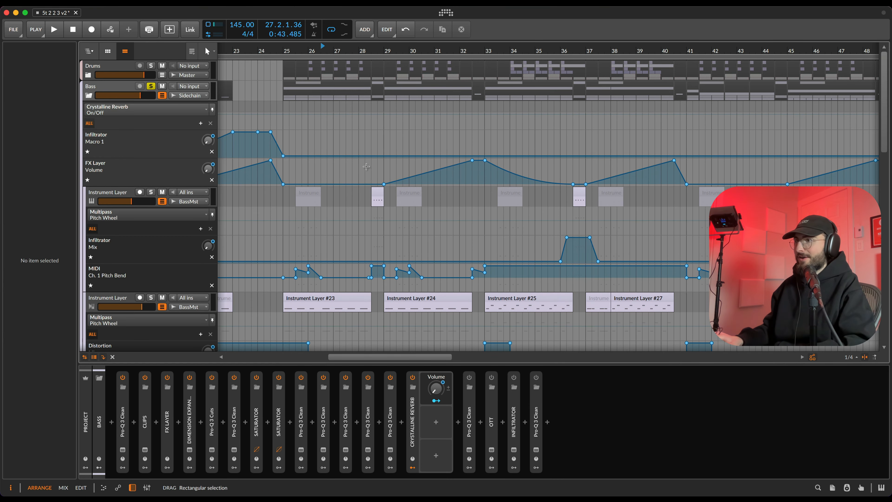
pyautogui.moveTo(353, 167); pyautogui.dragTo(246, 165)
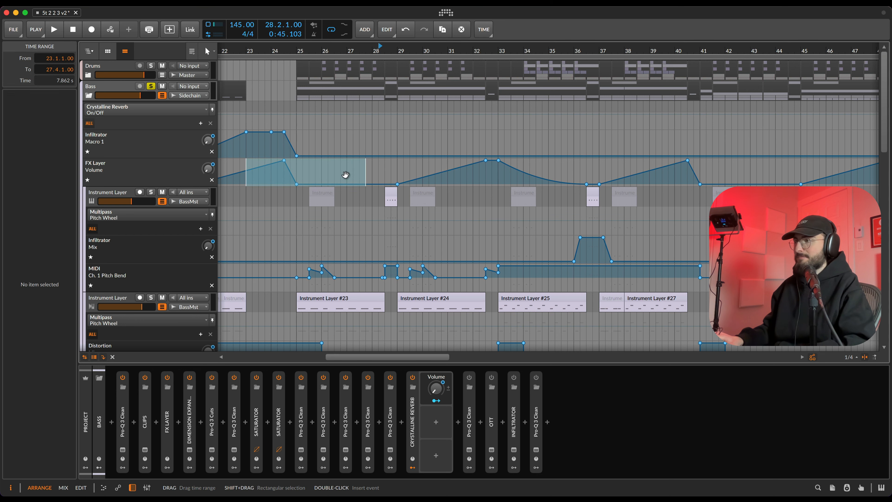
pyautogui.click(344, 173)
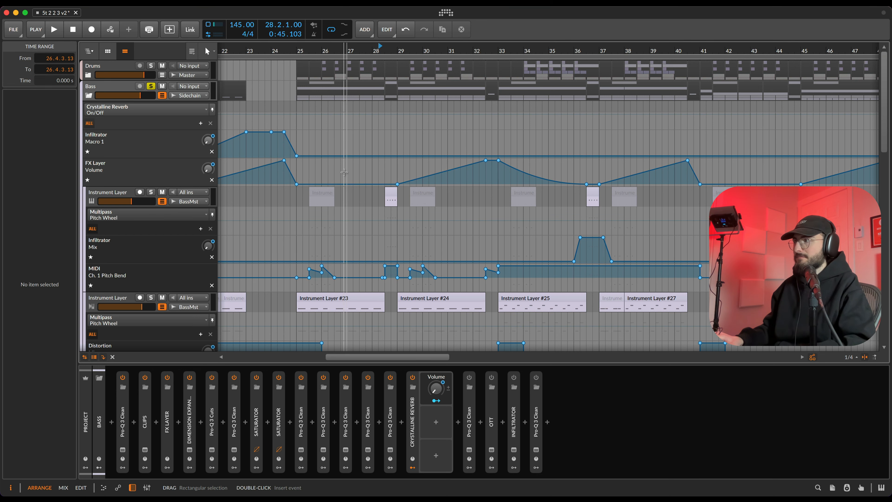
pyautogui.click(162, 96)
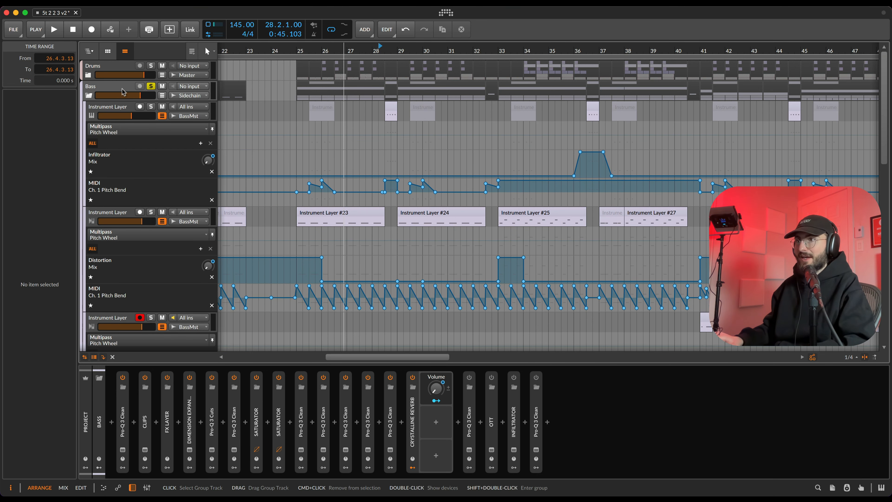
# Expand the Crystalline Reverb FX Layer to view its layers, hide all automation lanes, and collapse the device again.
pyautogui.click(391, 386)
pyautogui.doubleClick(414, 412)
pyautogui.hotkey('shift', 'a')
pyautogui.hotkey('shift', 'a')
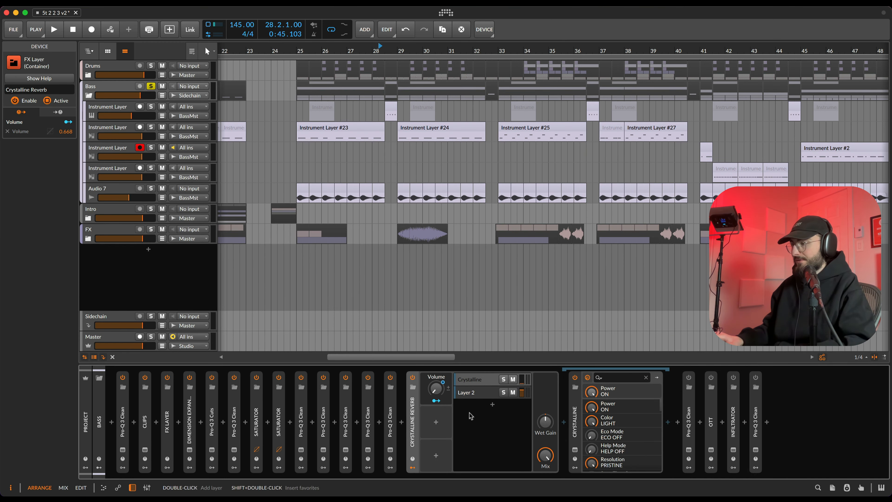
pyautogui.doubleClick(413, 417)
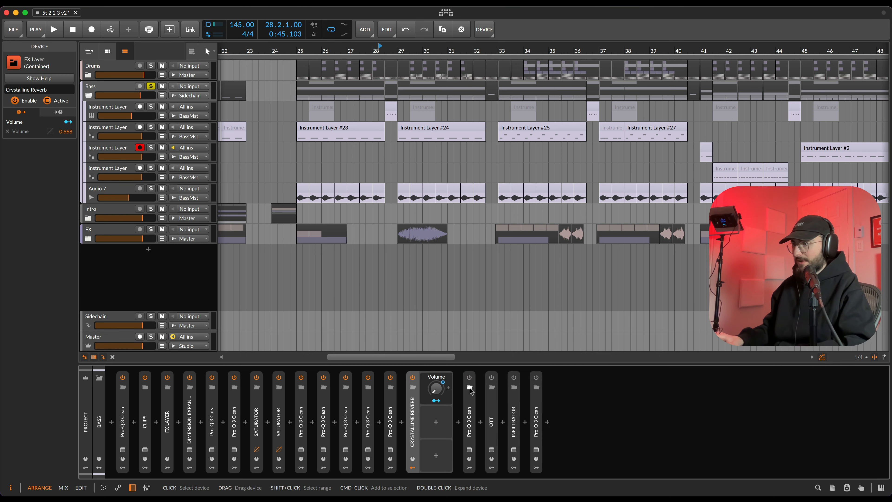
# Enable the Pro-Q 3 Clean and the OTT after the Crystalline Reverb, viewing each plug-in's settings and closing its window.
pyautogui.click(469, 449)
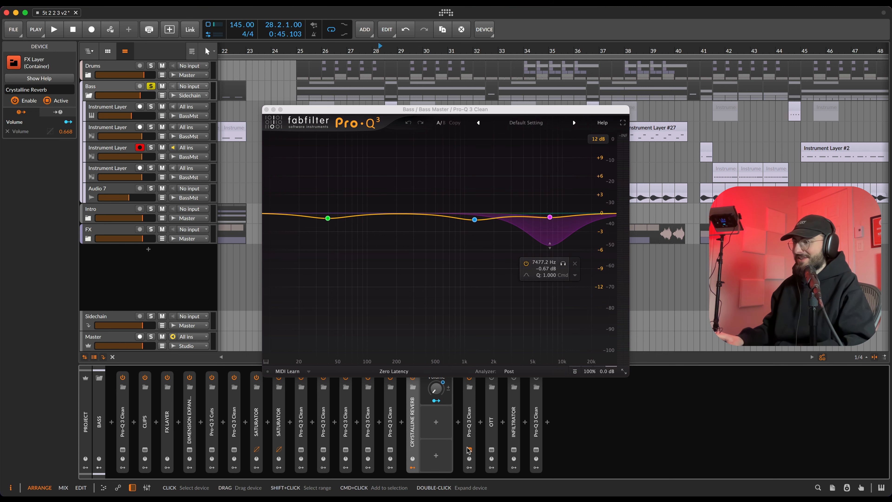
pyautogui.click(469, 449)
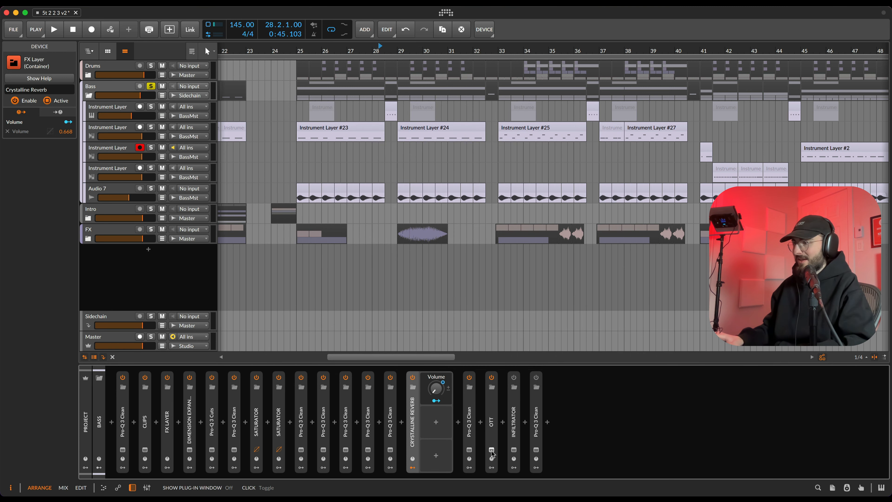
pyautogui.click(492, 450)
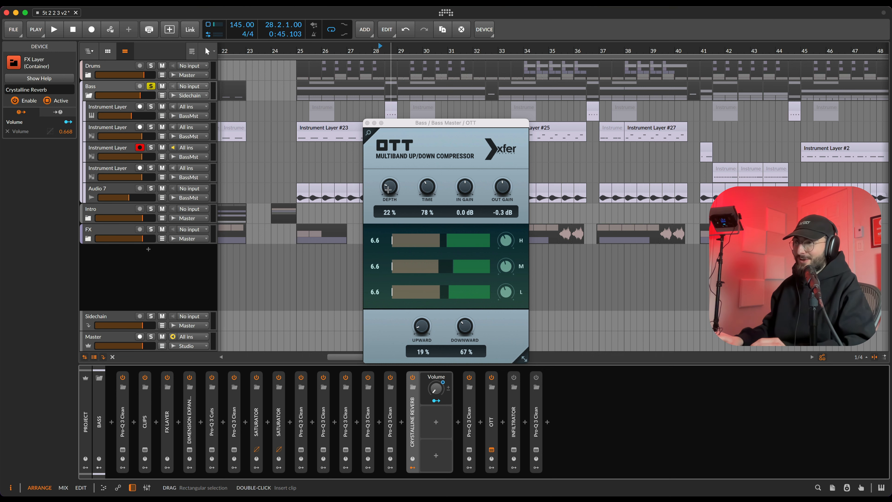
pyautogui.click(492, 450)
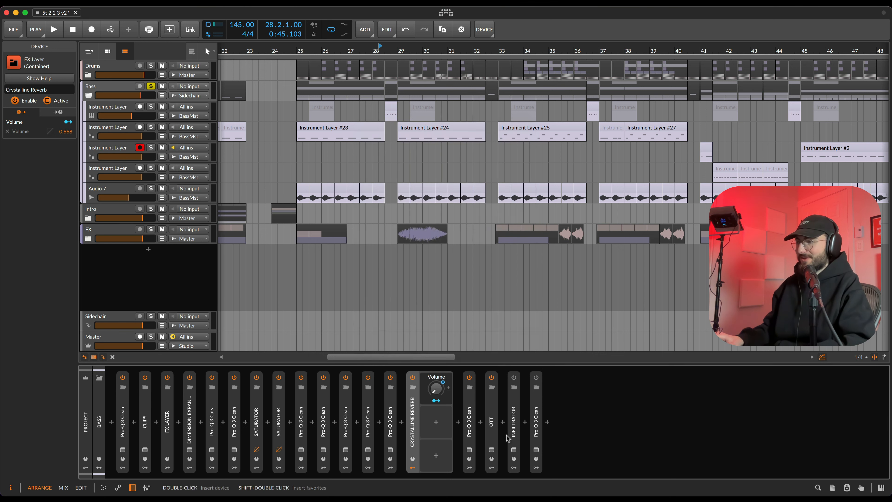
# View the Infiltrator's Good Wash Out INF preset during playback, close its window, enable the device, and stop playback.
pyautogui.click(514, 451)
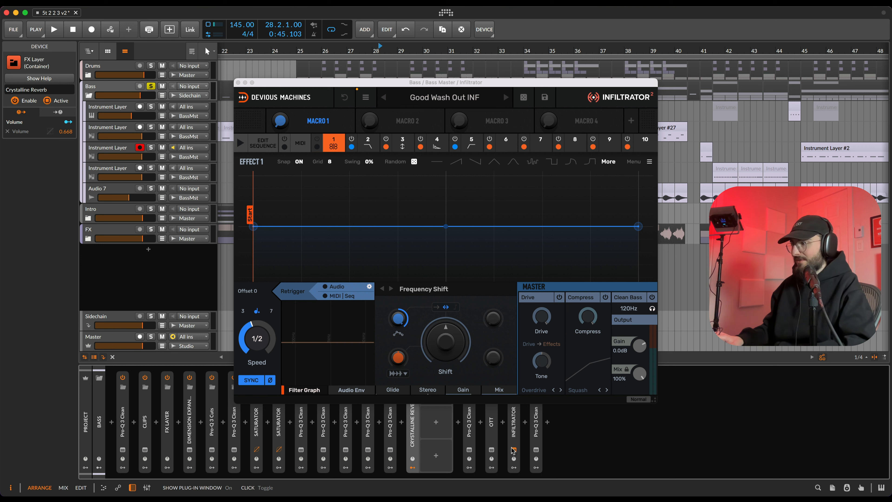
pyautogui.press('space')
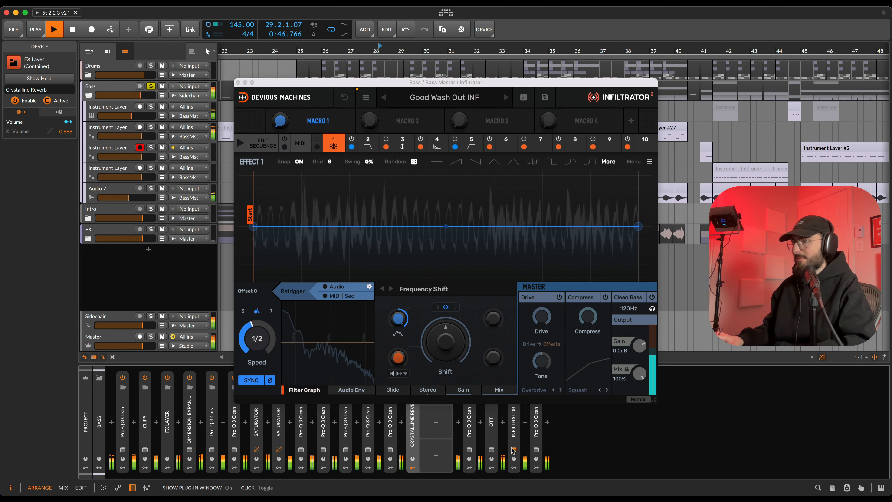
pyautogui.click(514, 450)
pyautogui.click(514, 377)
pyautogui.press('space')
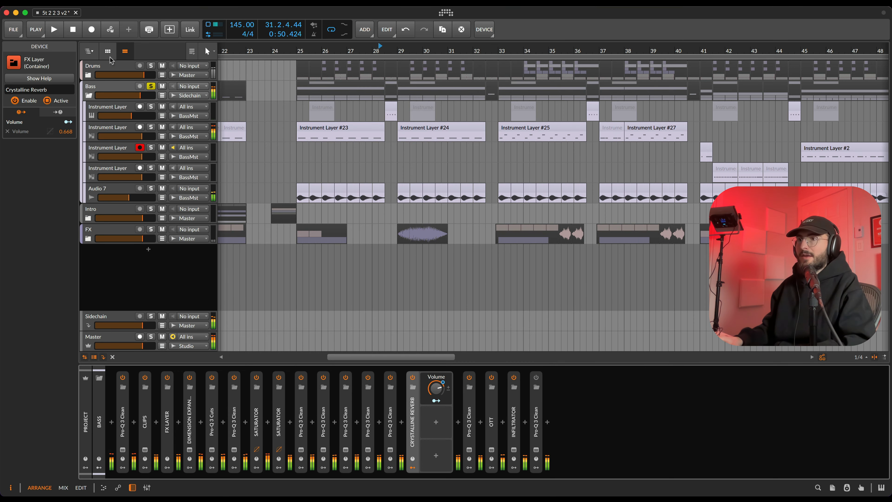
# Show the Bass group's automation lanes, examine the Infiltrator Macro 1 curve from bar 1 to 24, and hide the group's own lanes.
pyautogui.click(110, 84)
pyautogui.press('a')
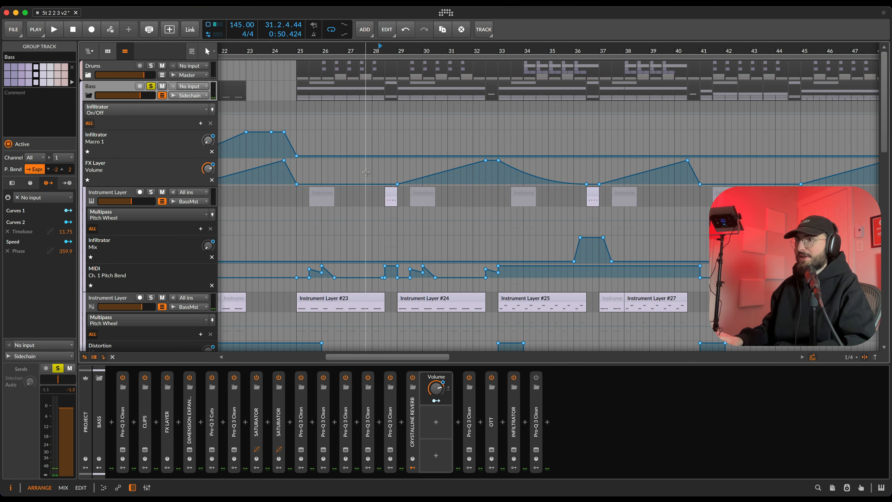
pyautogui.scroll(-10, 365, 172)
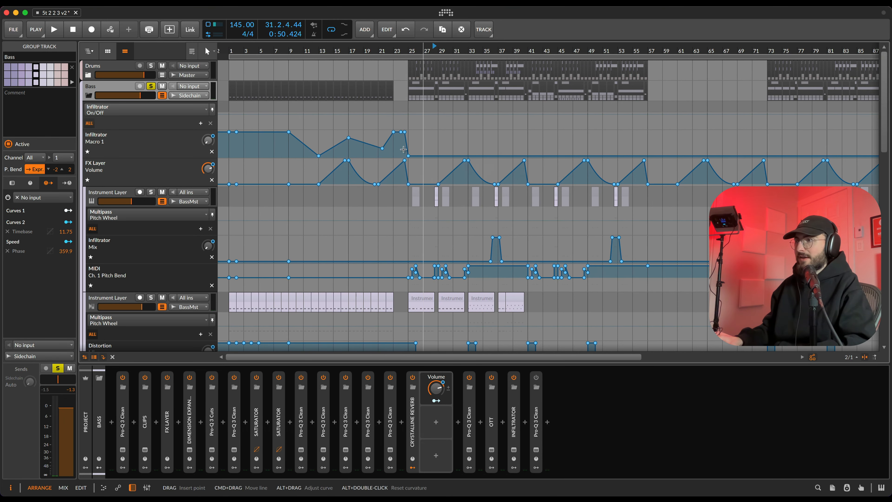
pyautogui.moveTo(417, 144); pyautogui.dragTo(213, 126)
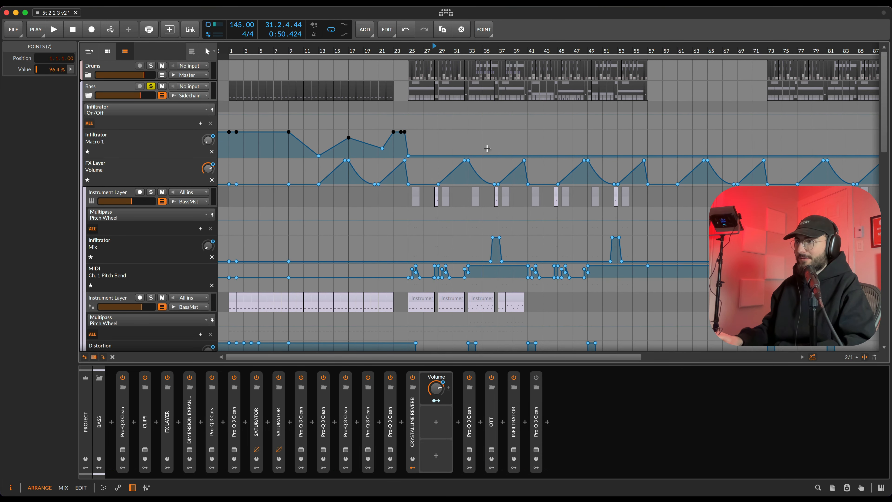
pyautogui.click(453, 148)
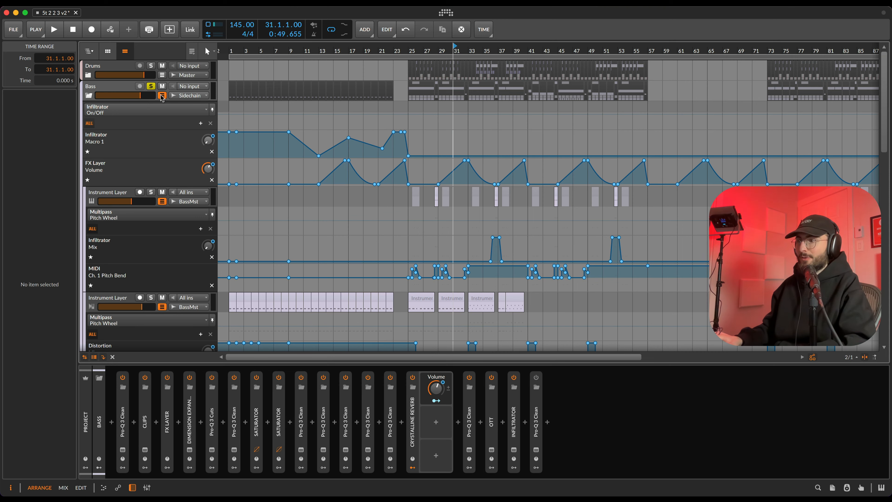
pyautogui.click(162, 96)
# Reopen the Infiltrator window, view the Digital LP settings of Effect 2, and close the window.
pyautogui.click(514, 450)
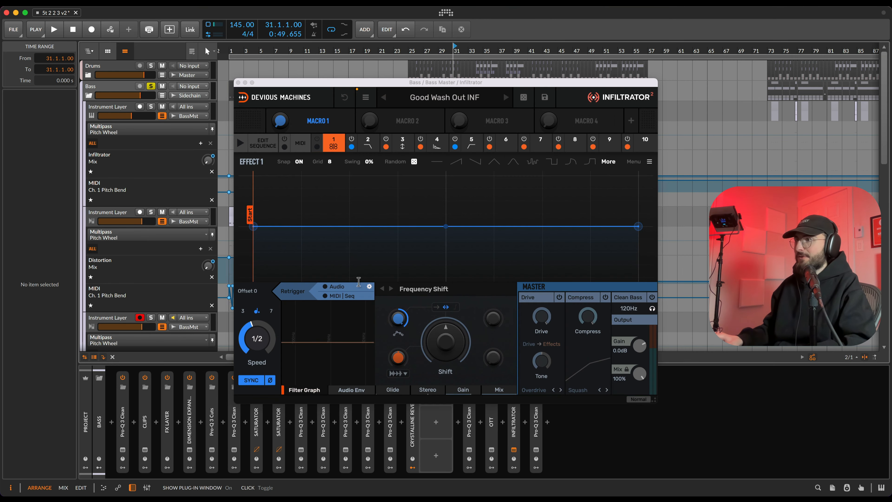
pyautogui.click(368, 143)
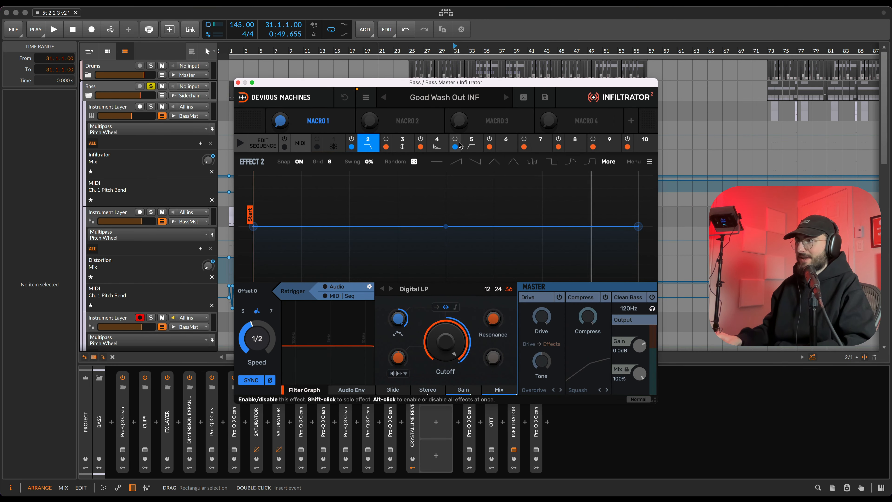
pyautogui.click(239, 83)
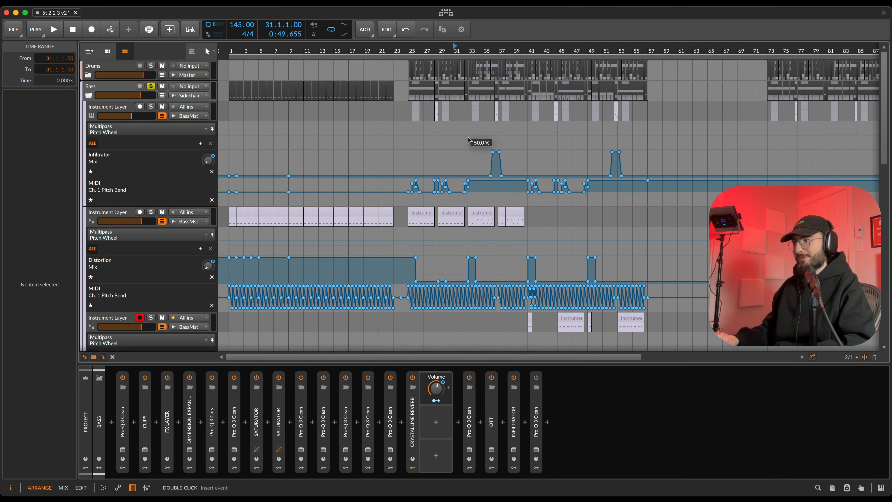
# Check the Bass group's Infiltrator automation from bar 13 onward again and hide all automation lanes.
pyautogui.hscroll(5, 470, 140)
pyautogui.press('a')
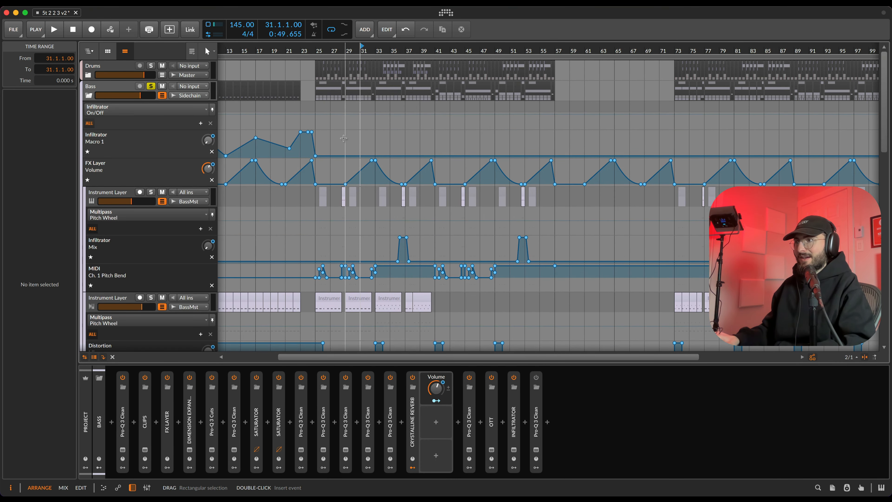
pyautogui.press('a')
pyautogui.hscroll(3, 344, 139)
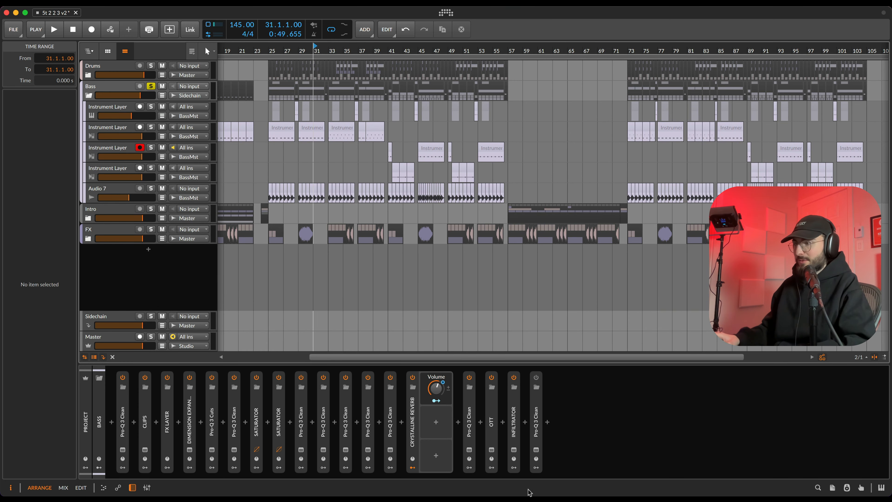
# Enable the last Pro-Q 3 Clean after viewing its EQ curve, and play the soloed Bass group from bar 25 through the full chain.
pyautogui.click(536, 450)
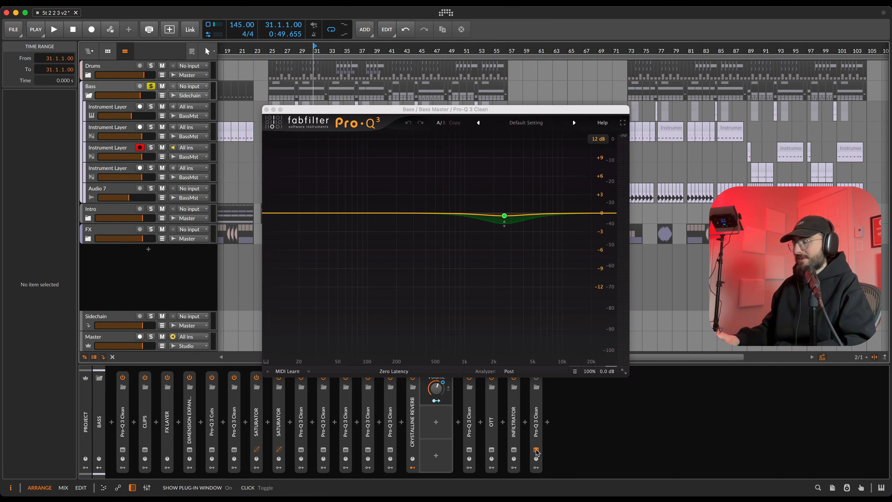
pyautogui.click(537, 451)
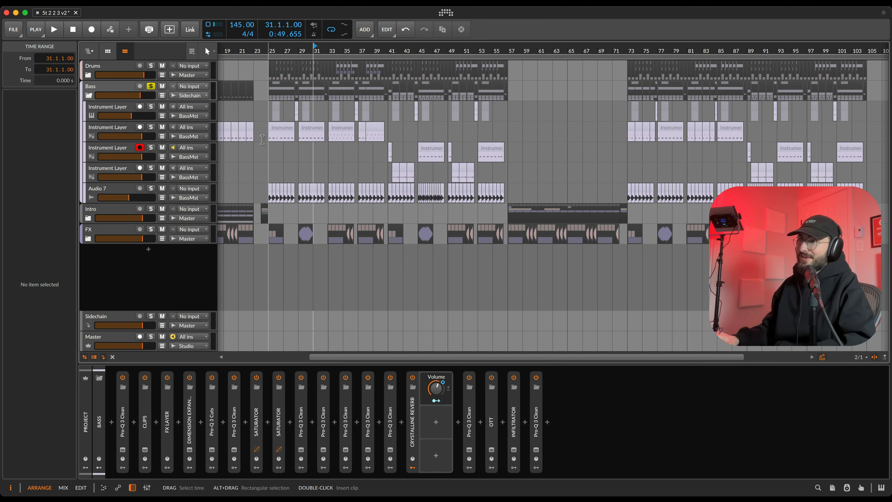
pyautogui.press('space')
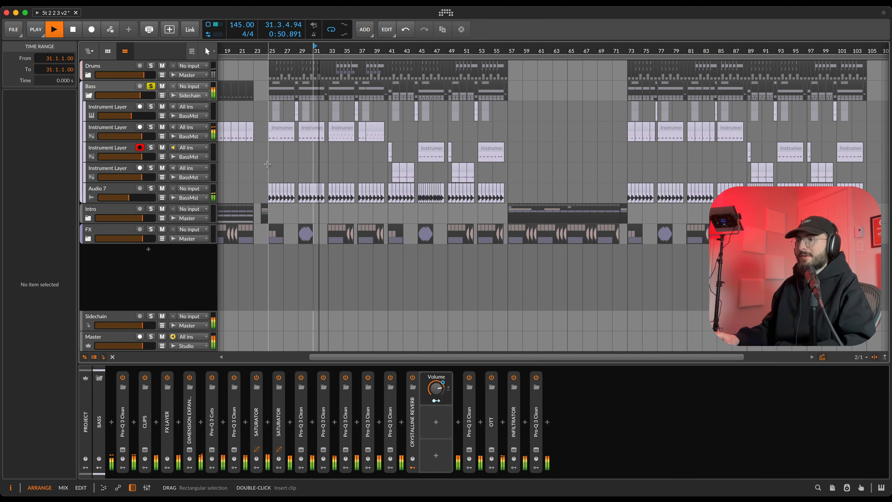
pyautogui.click(269, 134)
pyautogui.press('space')
pyautogui.press('space')
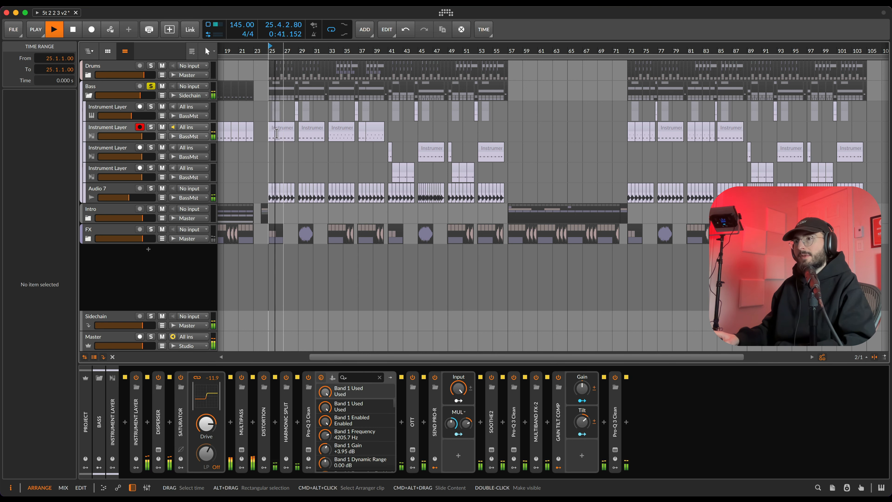
pyautogui.scroll(8, 274, 133)
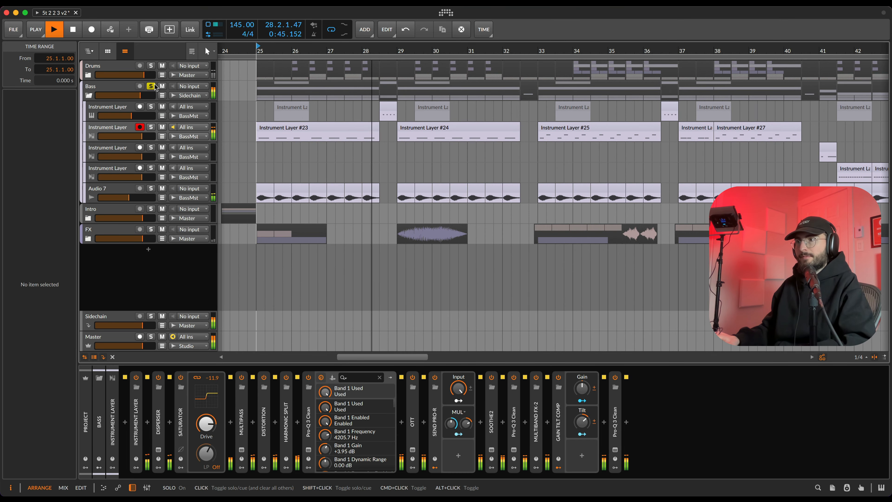
pyautogui.press('space')
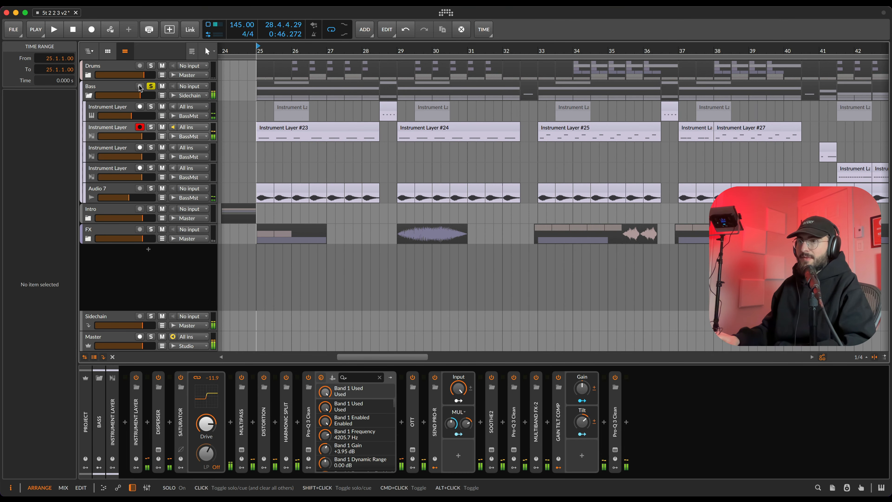
# Select the Bass group and look through its clips from bar 33 onward, marking beats 33.2 to 33.3 in the Instrument Layer #25 clip.
pyautogui.click(140, 88)
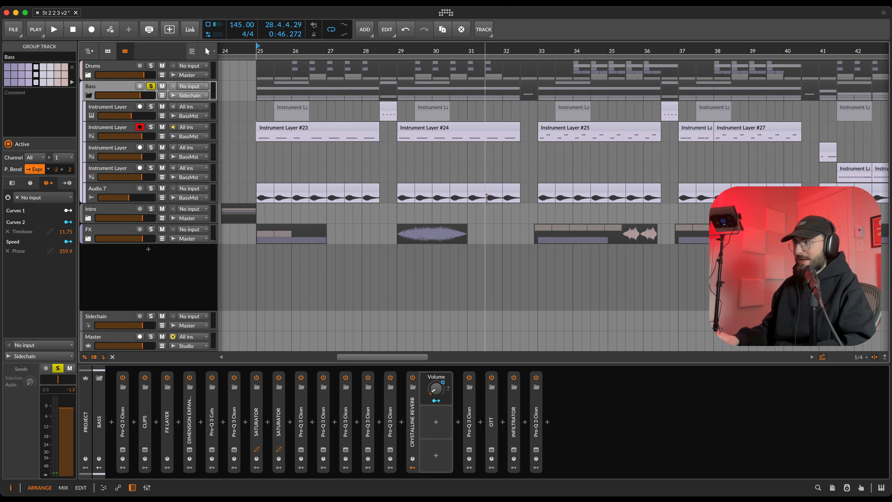
pyautogui.scroll(-5, 488, 185)
pyautogui.moveTo(487, 185); pyautogui.dragTo(353, 175)
pyautogui.scroll(6, 380, 157)
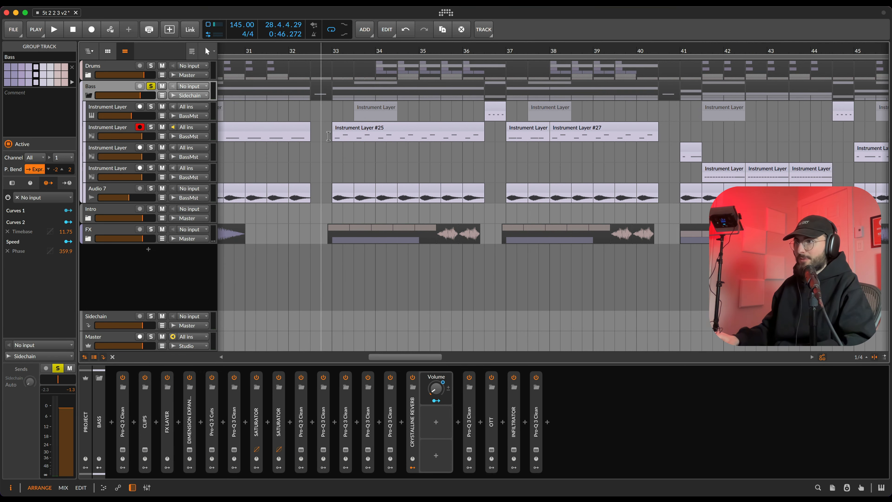
pyautogui.click(344, 135)
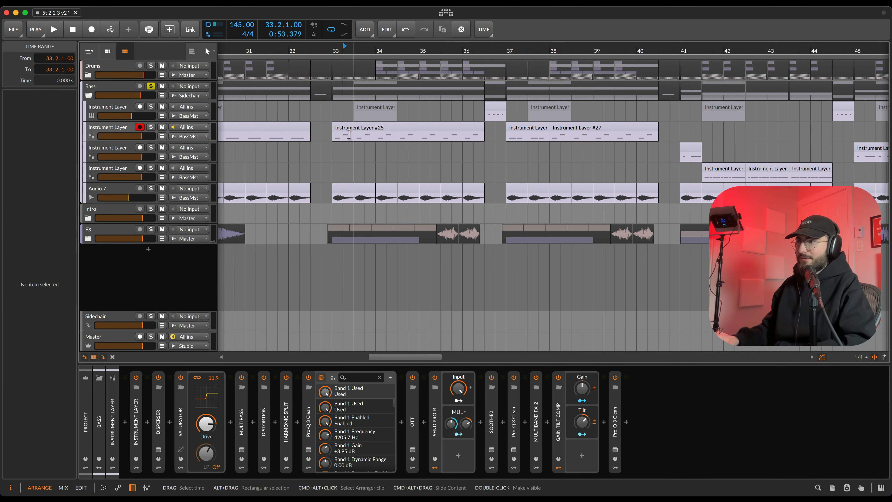
pyautogui.moveTo(343, 134); pyautogui.dragTo(353, 138)
pyautogui.hscroll(3, 450, 174)
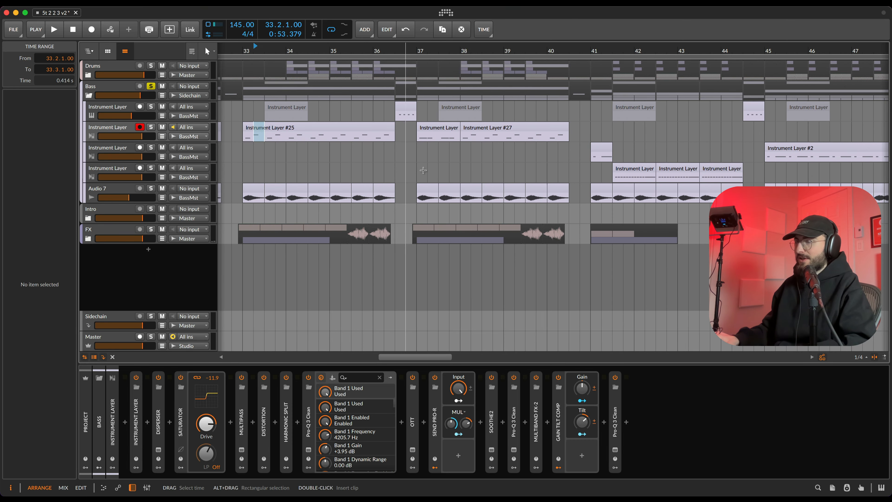
pyautogui.hscroll(3, 478, 175)
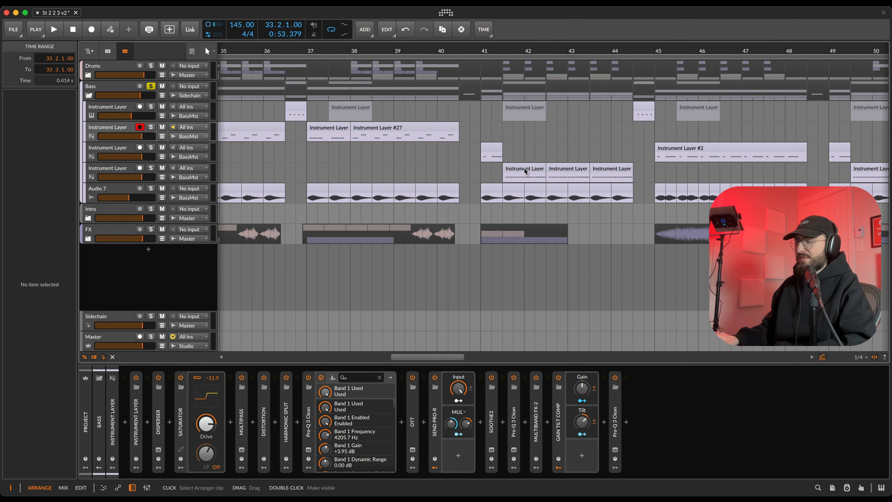
# Select the fourth Instrument Layer track's clip at 41.3 and look through the track's device chain from the Vital layers to the last Pro-Q 3.
pyautogui.click(525, 171)
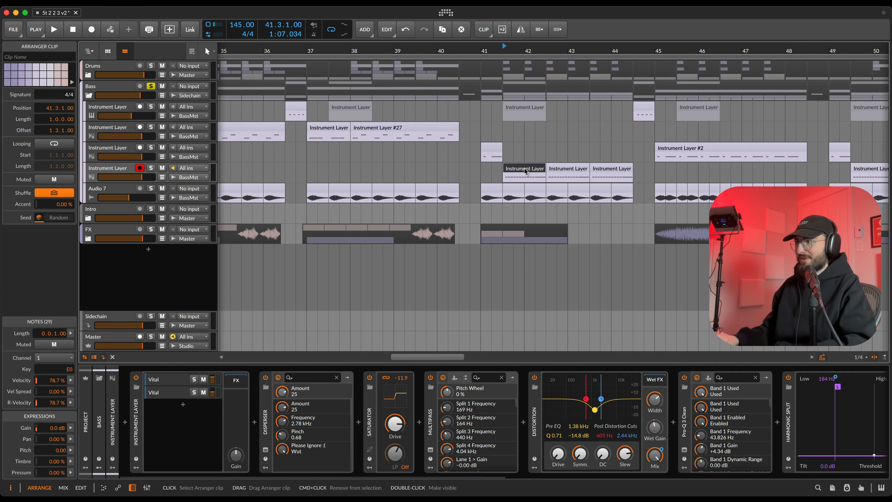
pyautogui.hscroll(3, 386, 174)
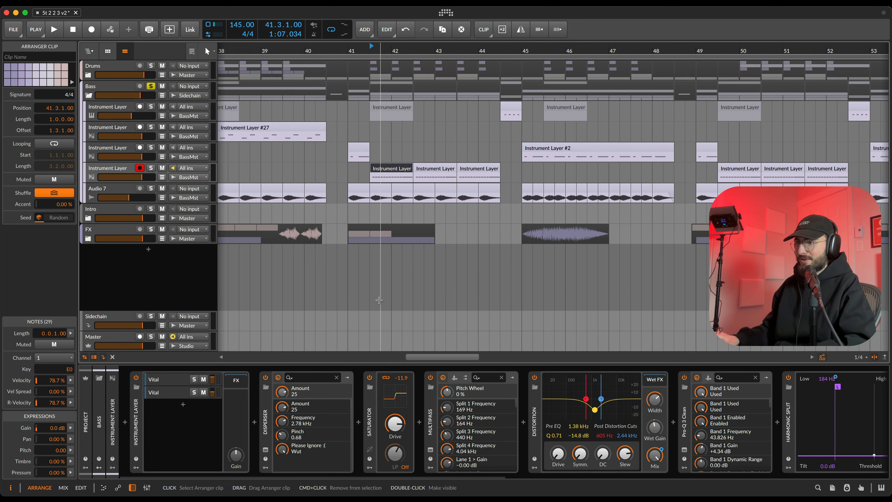
pyautogui.hscroll(8, 373, 389)
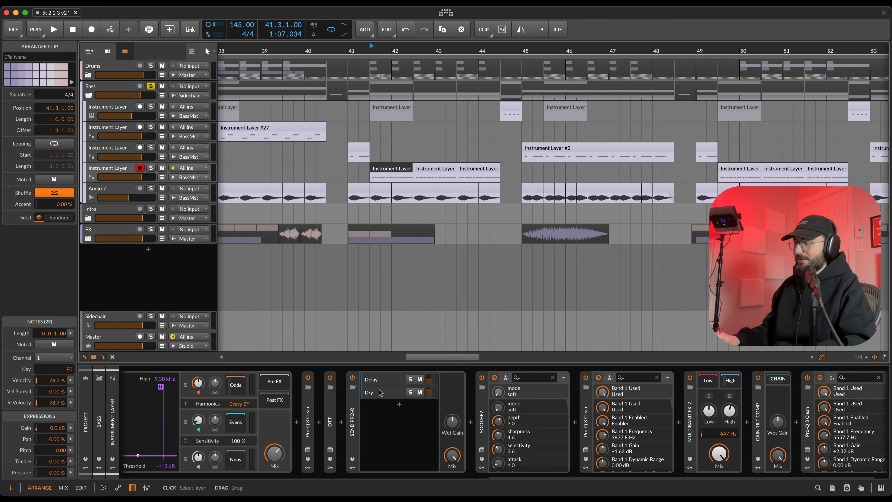
pyautogui.hscroll(-10, 379, 393)
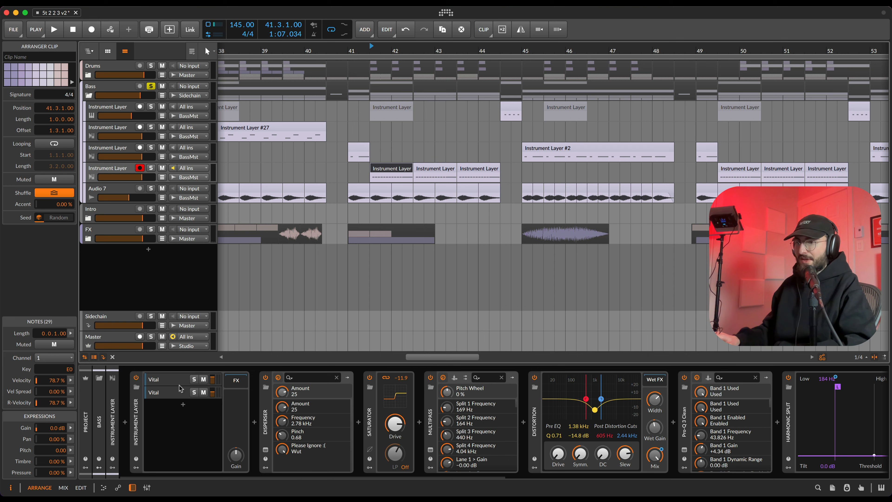
# Play the arrangement from 41.3 and solo the fourth Instrument Layer track.
pyautogui.click(370, 178)
pyautogui.press('space')
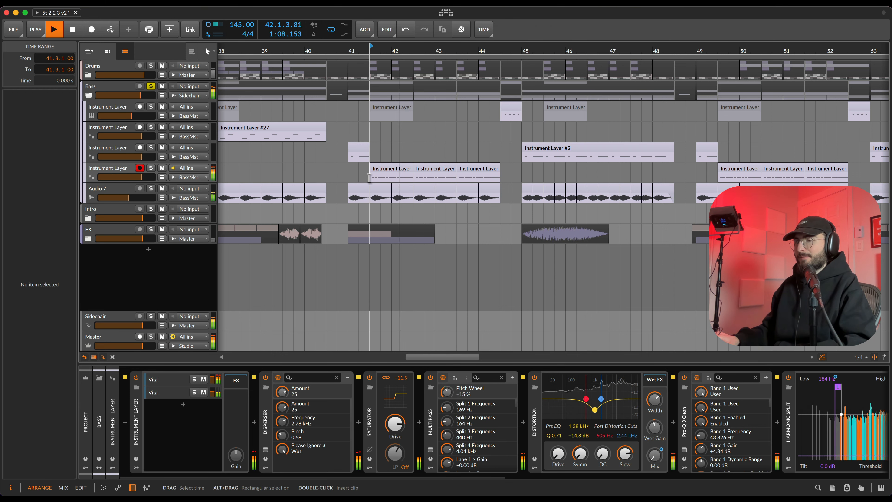
pyautogui.press('s')
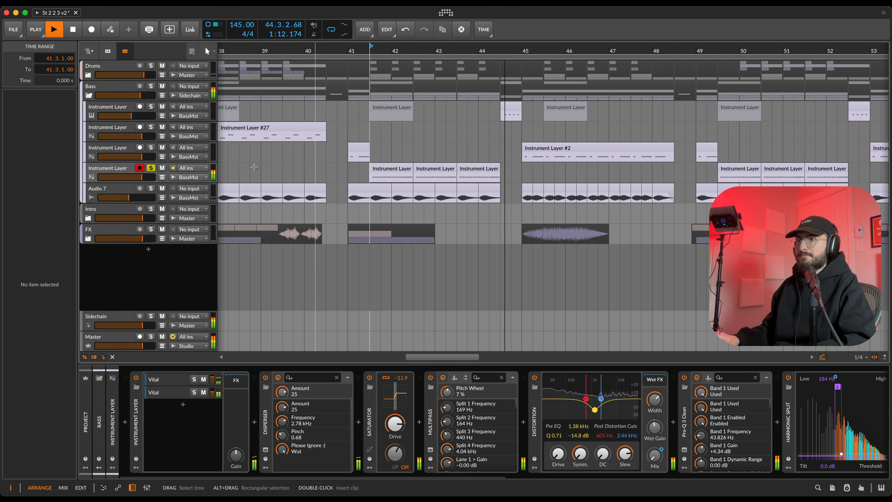
# Replay the arrangement from 41.3 with the fourth Instrument Layer track unsoloed, and audition the soloed Audio 7 track from the same position.
pyautogui.press('space')
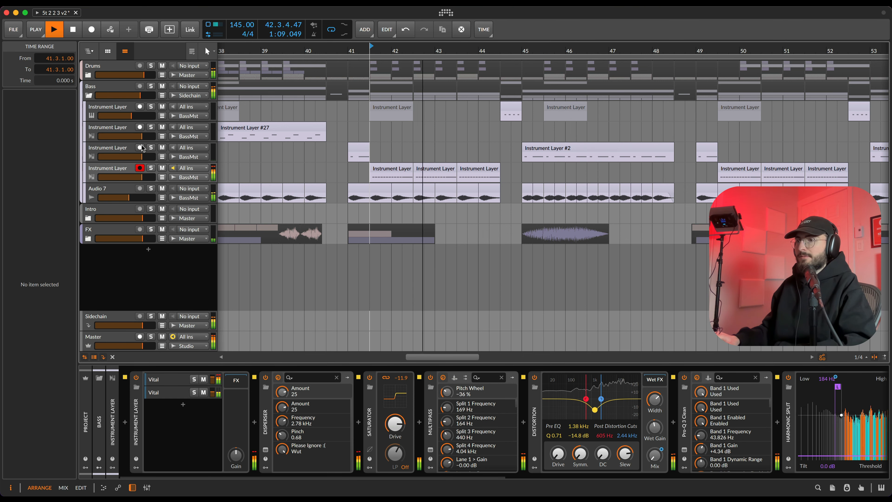
pyautogui.press('space')
pyautogui.click(107, 190)
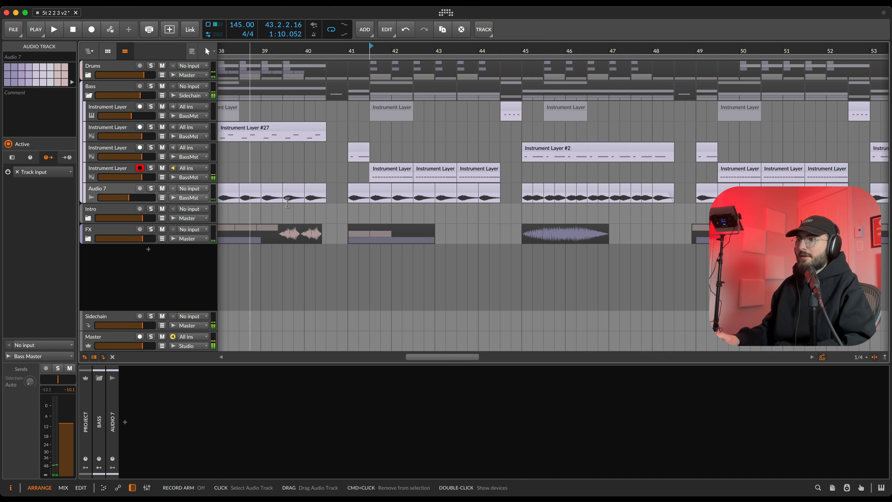
pyautogui.press('s')
pyautogui.click(371, 200)
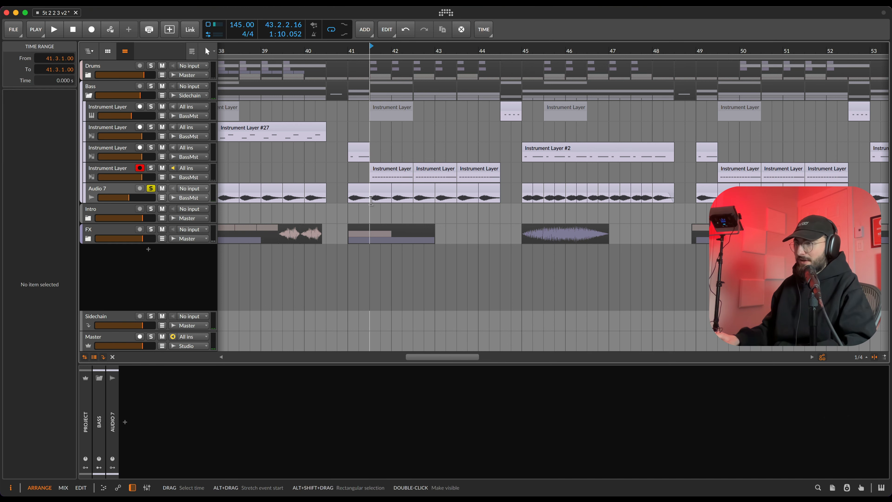
pyautogui.press('space')
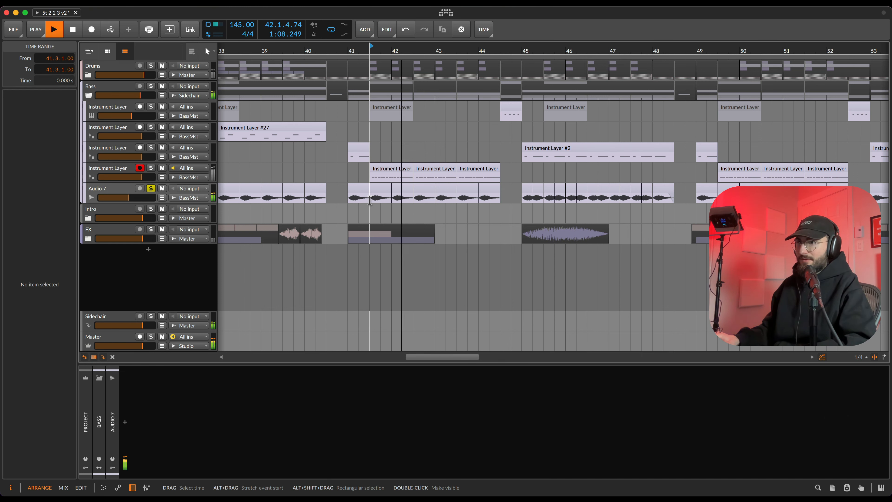
pyautogui.press('s')
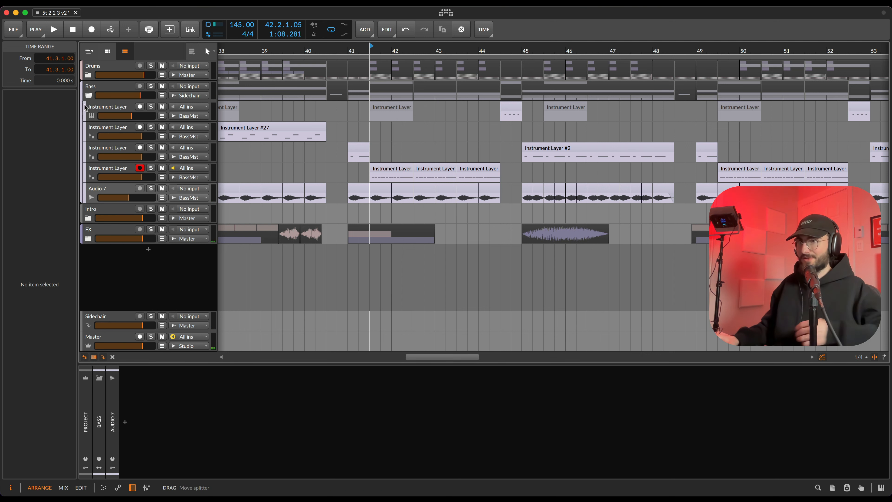
# Collapse the Bass group, select the Intro group and show the arrangement from bar 1.
pyautogui.click(89, 96)
pyautogui.click(90, 107)
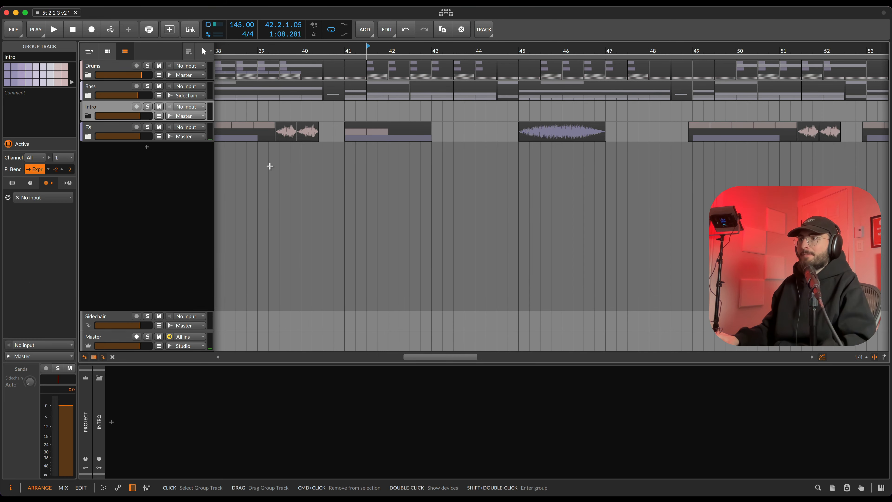
pyautogui.scroll(-5, 286, 177)
pyautogui.moveTo(286, 177); pyautogui.dragTo(524, 177)
pyautogui.moveTo(414, 177); pyautogui.dragTo(524, 197)
pyautogui.moveTo(305, 205); pyautogui.dragTo(641, 211)
pyautogui.moveTo(437, 197); pyautogui.dragTo(489, 195)
pyautogui.click(568, 197)
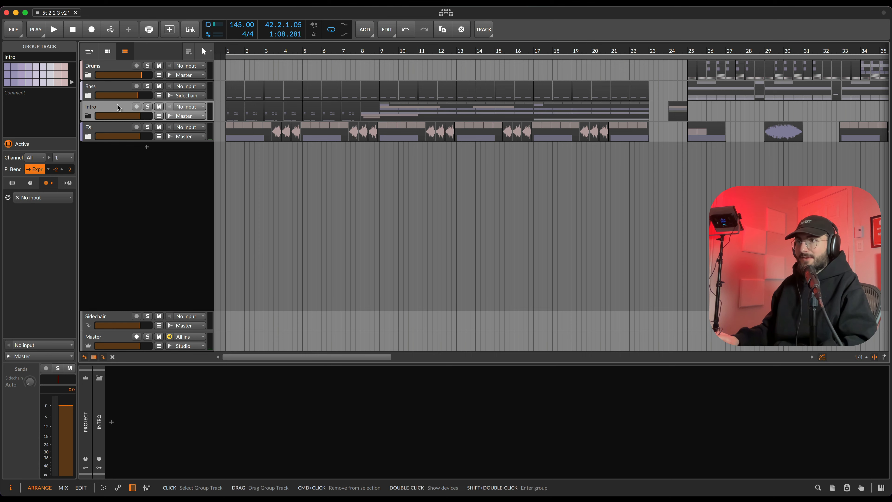
# Expand the Intro and FX groups to look over their child tracks and clips.
pyautogui.click(88, 116)
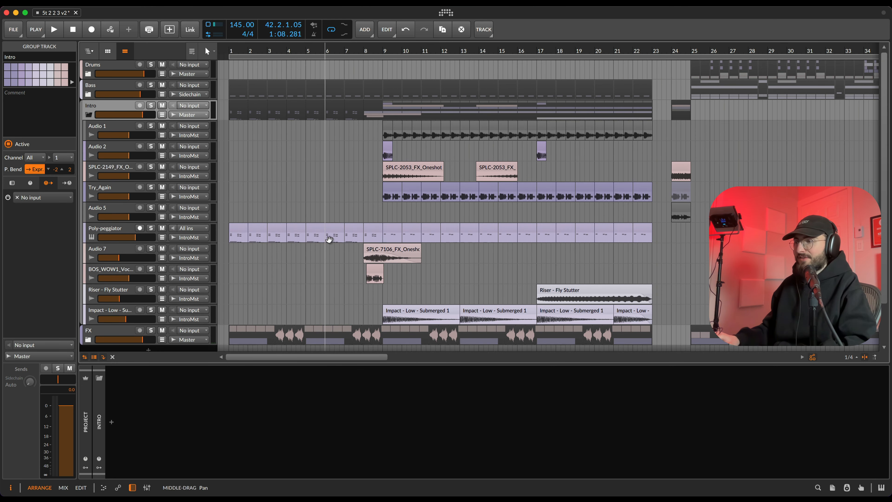
pyautogui.scroll(-2, 331, 239)
pyautogui.click(88, 295)
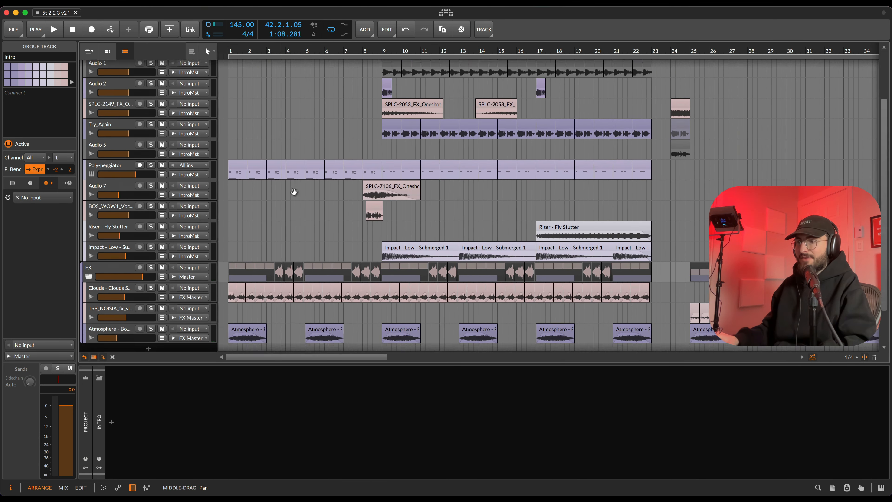
pyautogui.scroll(-3, 294, 194)
pyautogui.scroll(-1, 242, 247)
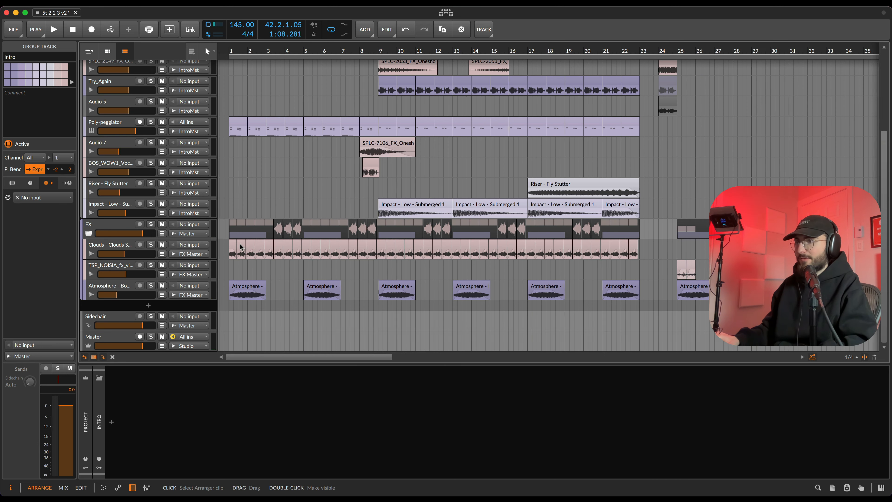
# Collapse the Intro group and play the soloed Clouds track of the FX group from bar 1.
pyautogui.click(231, 256)
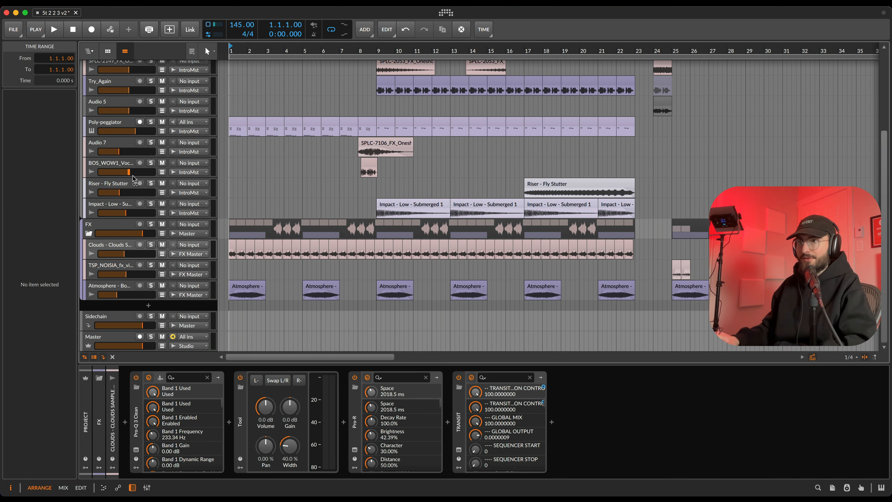
pyautogui.scroll(3, 90, 110)
pyautogui.click(88, 71)
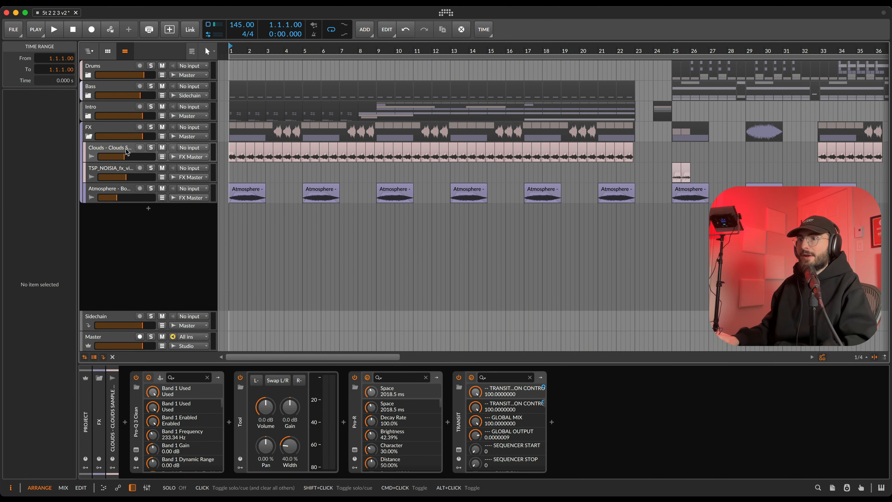
pyautogui.click(224, 160)
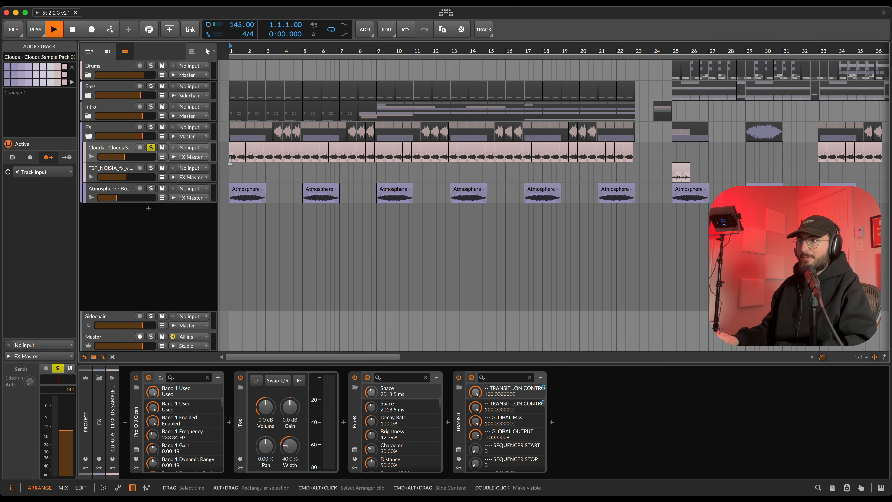
pyautogui.press('space')
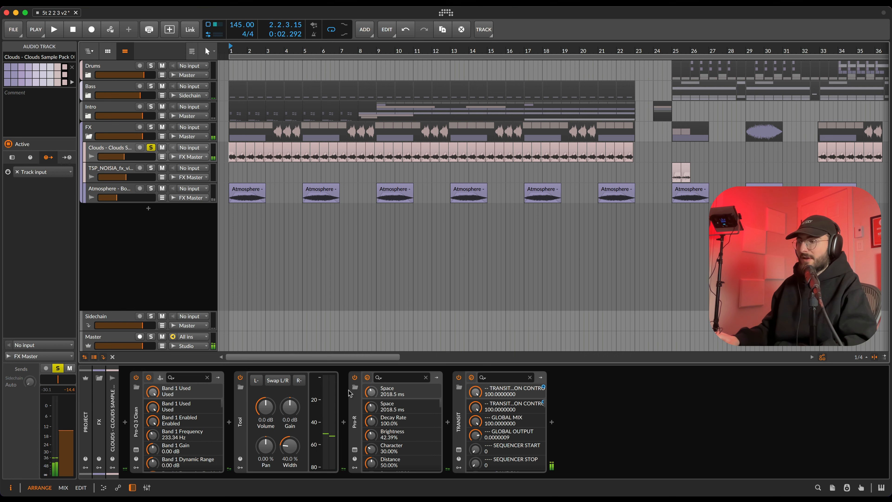
# View the Clouds track's Transit plug-in and the automation curve of its Transition Control.
pyautogui.click(459, 450)
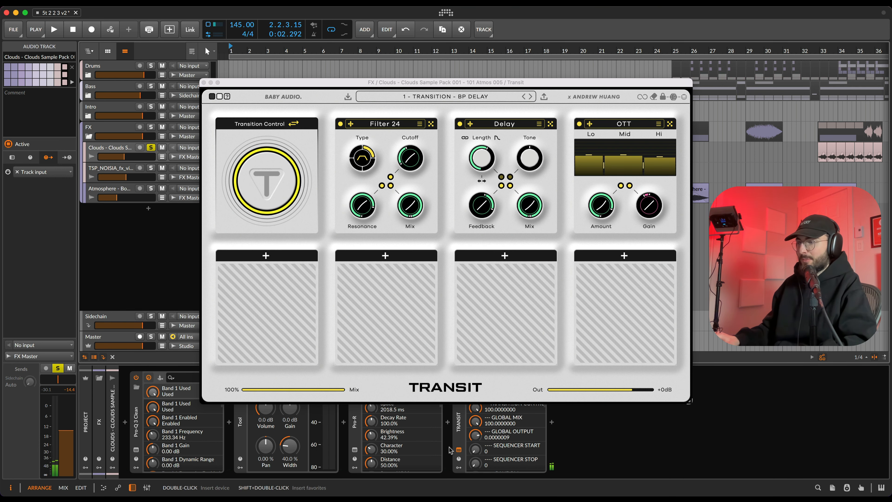
pyautogui.click(458, 451)
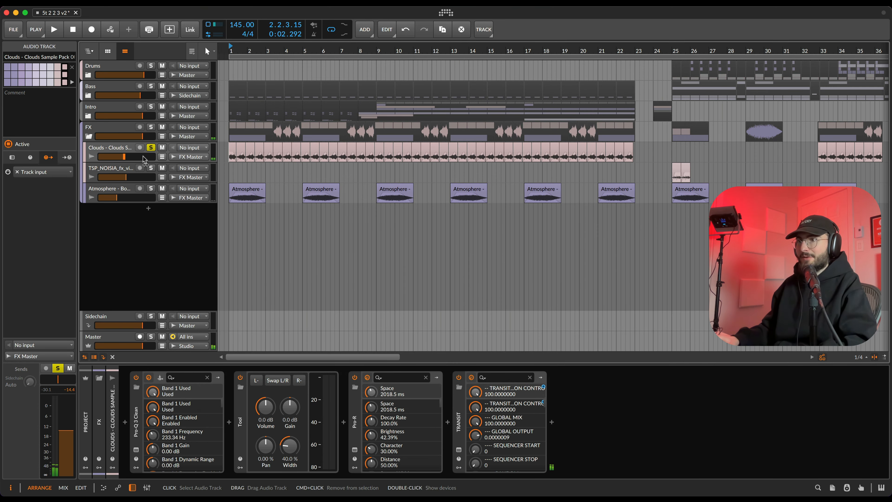
pyautogui.click(162, 157)
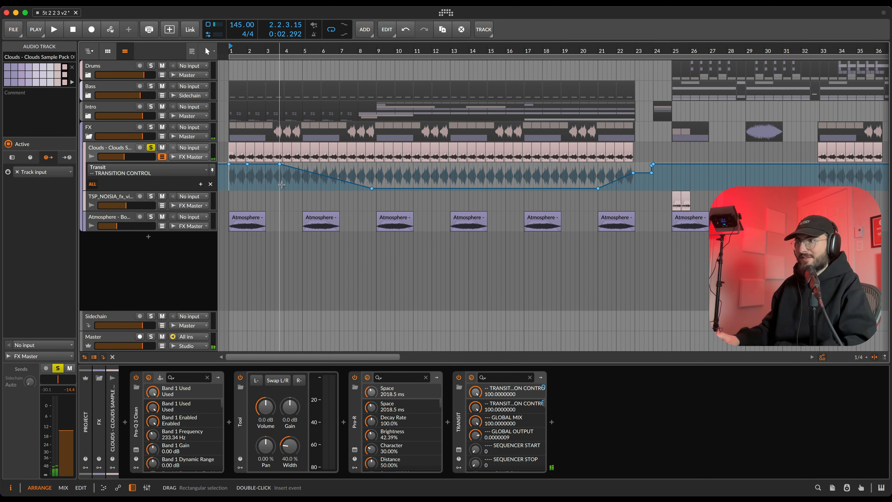
pyautogui.press('a')
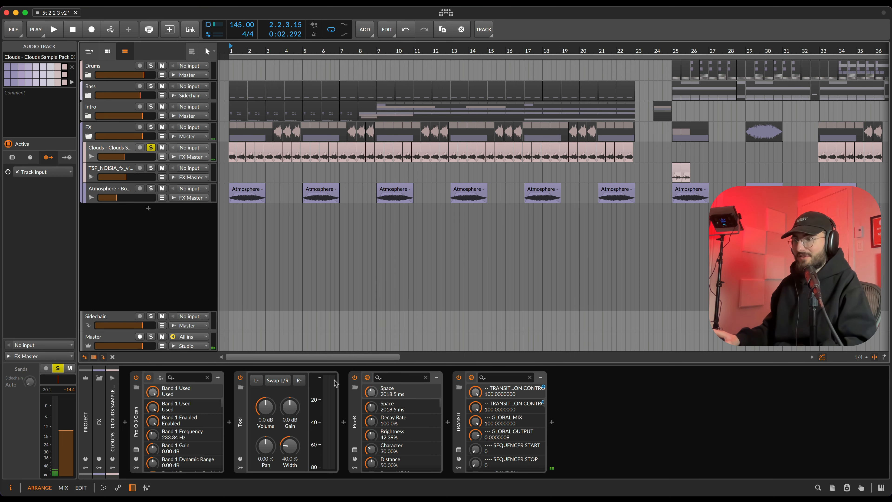
# Look through the Clouds track's Pro-R reverb and the EQ curve of its Pro-Q 3 Clean.
pyautogui.click(354, 451)
pyautogui.click(355, 451)
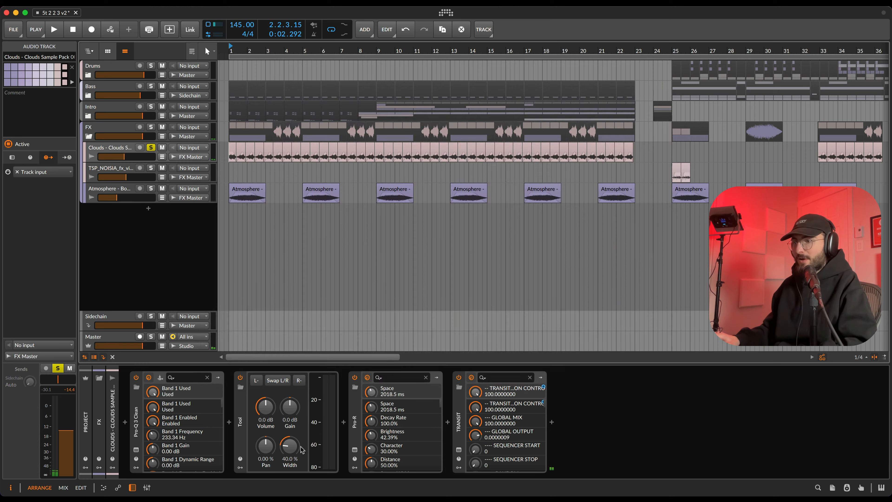
pyautogui.click(136, 450)
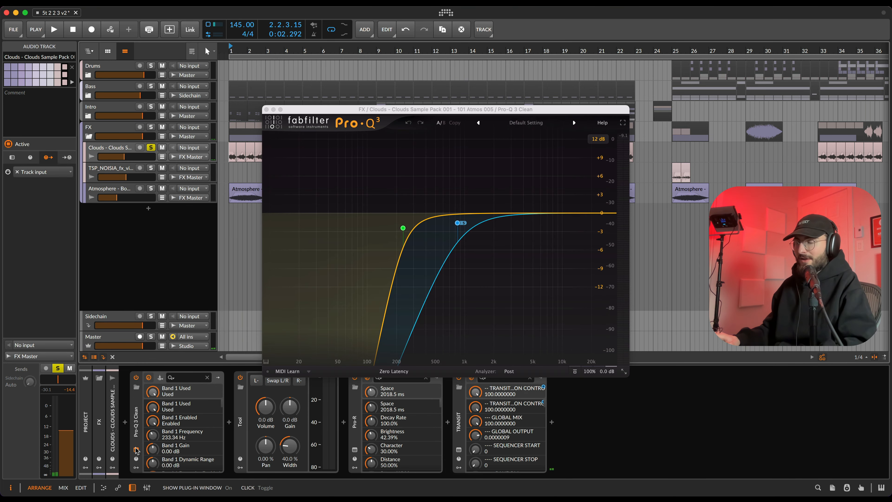
pyautogui.click(136, 450)
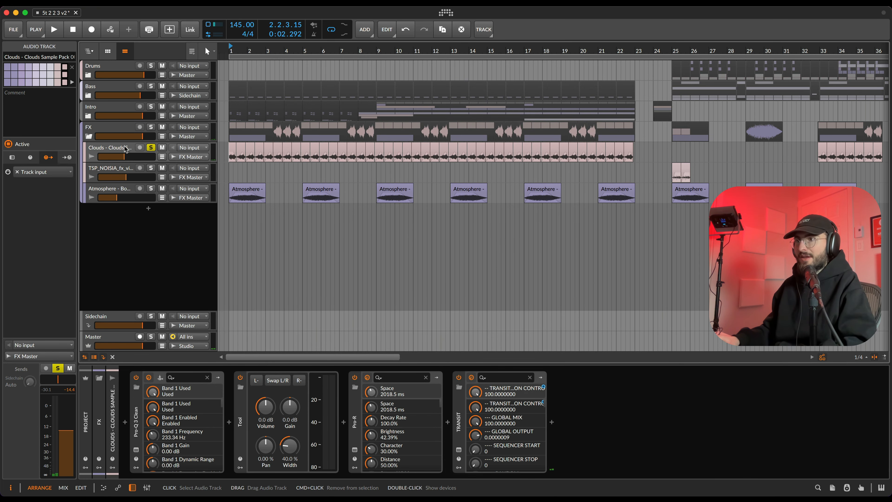
# Select the TSP_NOISIA vinyl noise track and play it soloed from bar 25.
pyautogui.scroll(-4, 259, 204)
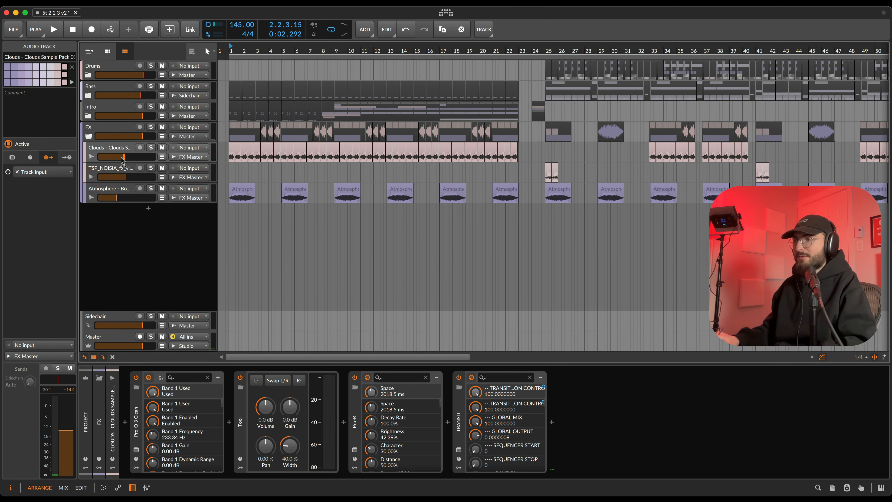
pyautogui.click(105, 168)
pyautogui.scroll(5, 543, 185)
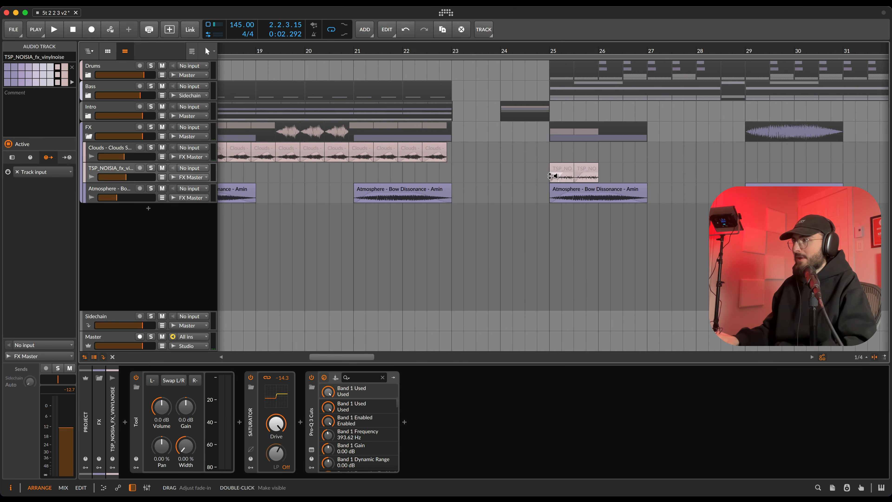
pyautogui.click(549, 178)
pyautogui.press('space')
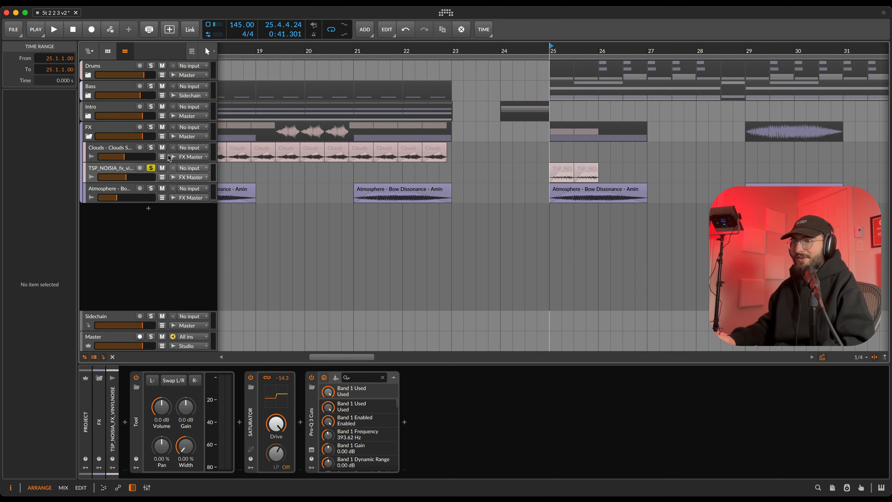
# Solo the Atmosphere - Bow Dissonance track and play its clip at bar 25.
pyautogui.click(107, 189)
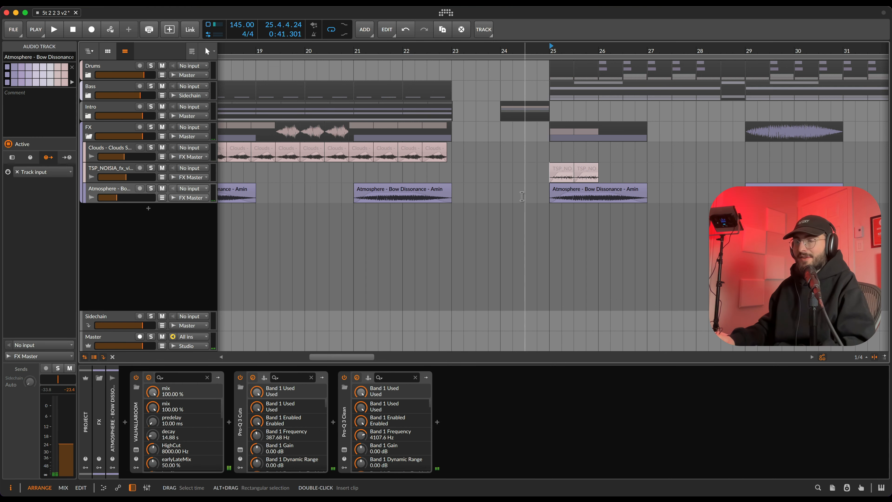
pyautogui.press('s')
pyautogui.click(571, 190)
pyautogui.press('space')
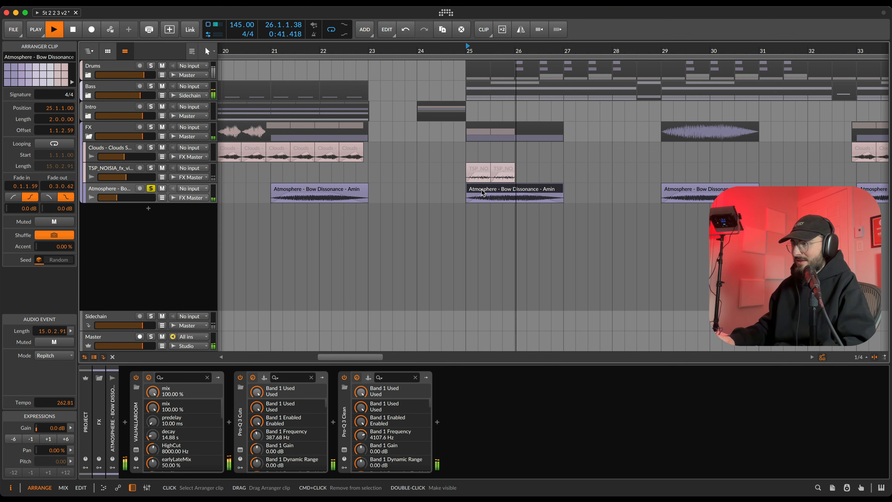
pyautogui.press('space')
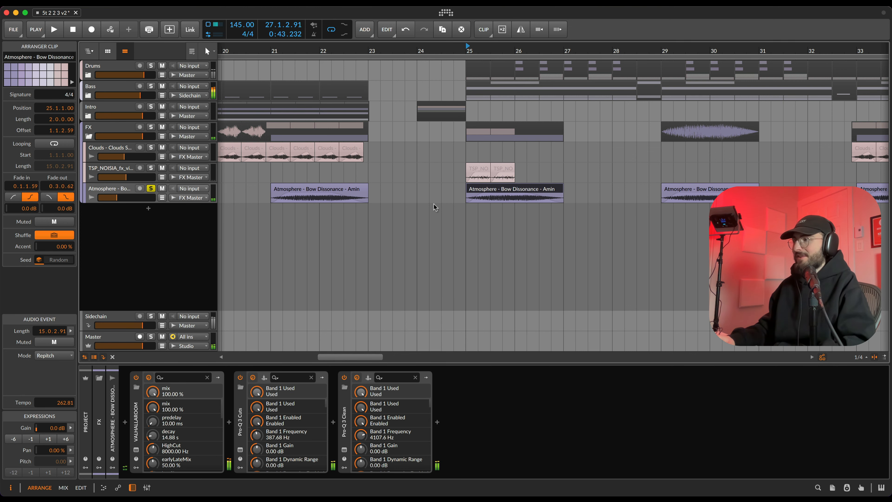
# Look over the FX clips across the whole arrangement, collapse the FX group and expand the Intro group.
pyautogui.scroll(-5, 434, 208)
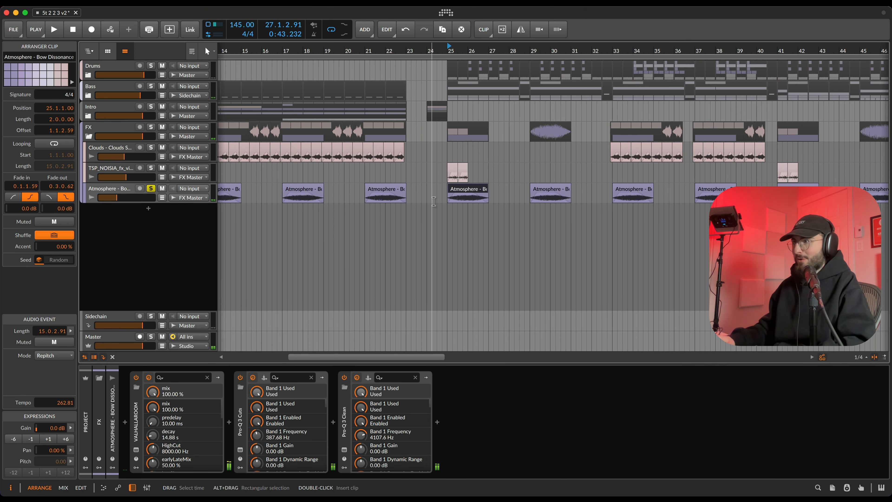
pyautogui.scroll(-10, 450, 200)
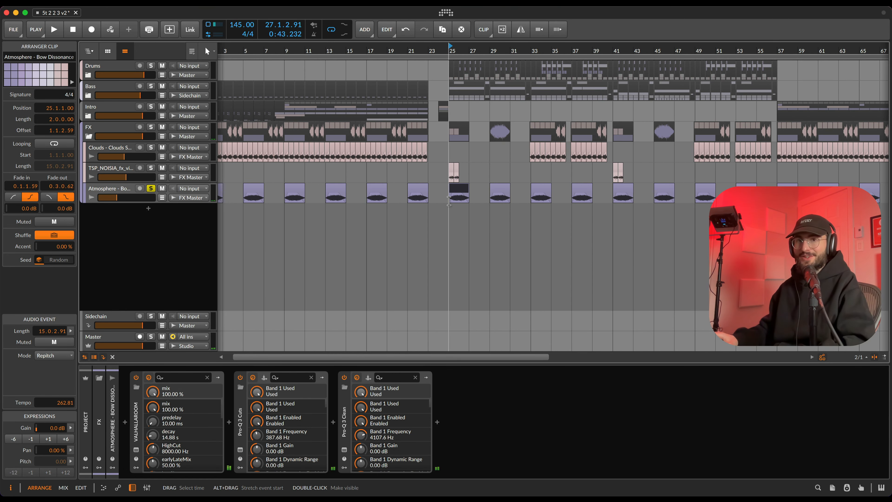
pyautogui.scroll(-8, 376, 200)
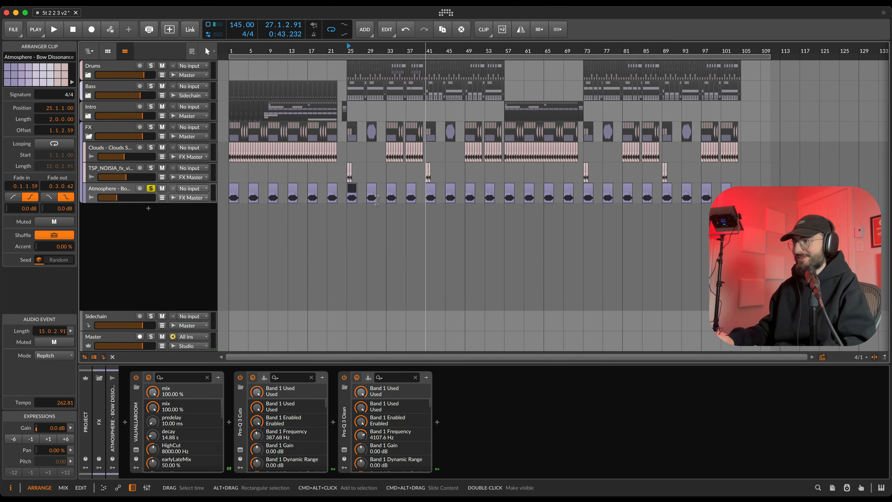
pyautogui.scroll(8, 239, 168)
pyautogui.hscroll(-2, 260, 158)
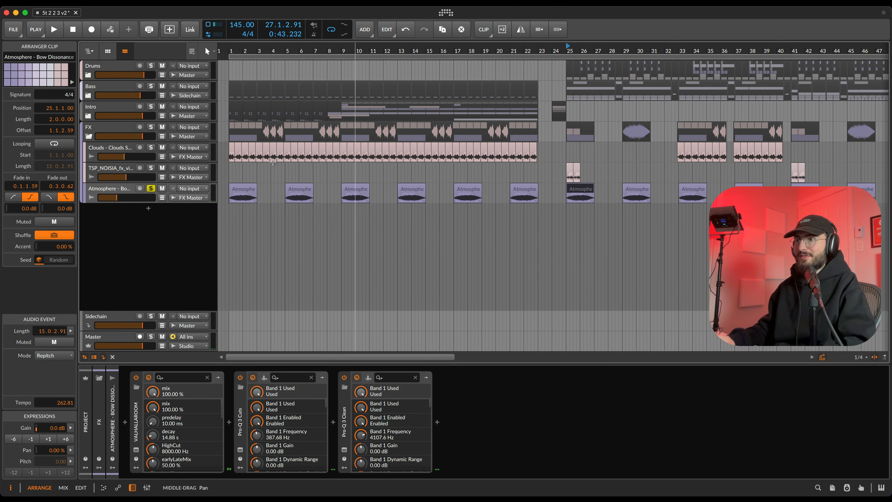
pyautogui.click(88, 136)
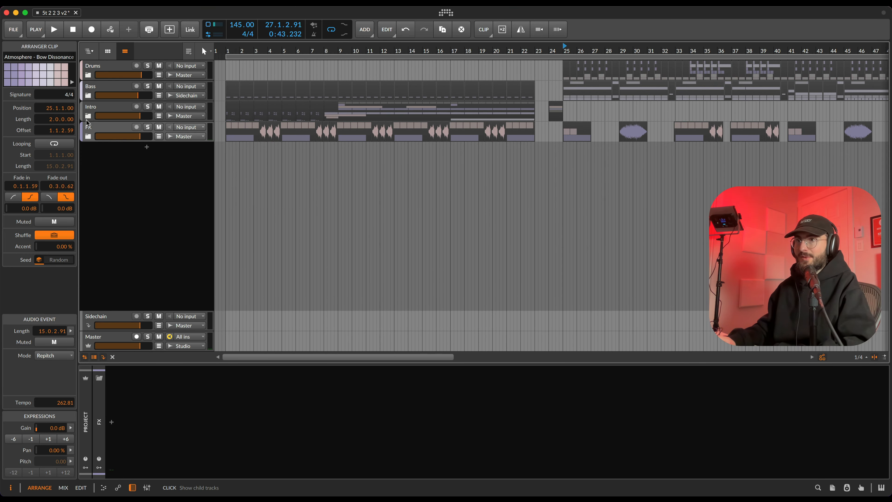
pyautogui.click(90, 113)
pyautogui.click(88, 115)
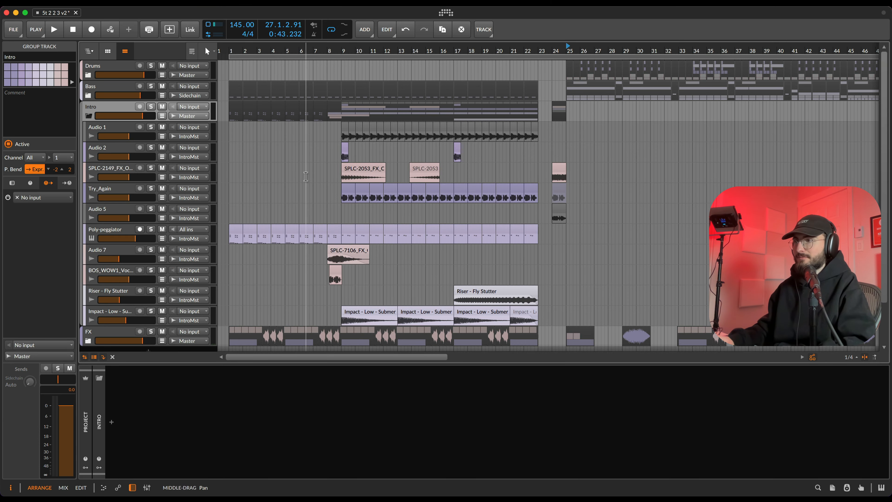
# Play the soloed Audio 1 track of the Intro group from bar 9 and select the Audio 2 track.
pyautogui.click(341, 136)
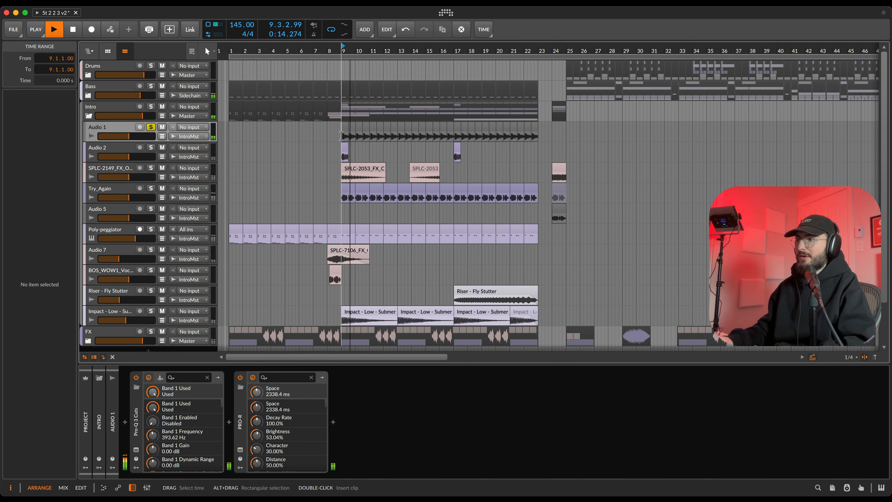
pyautogui.click(116, 151)
pyautogui.press('space')
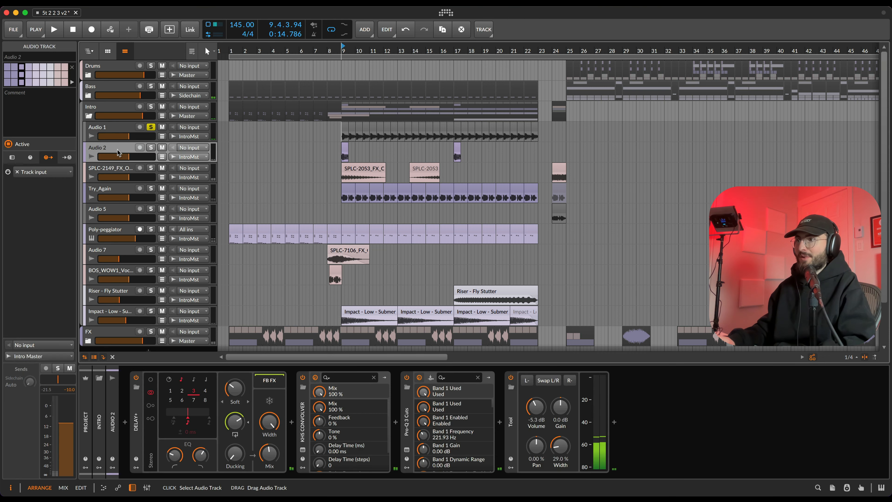
# Play the Audio 2 track and the SPLC-2149_FX one-shot track from bar 9, each soloed on its own.
pyautogui.press('space')
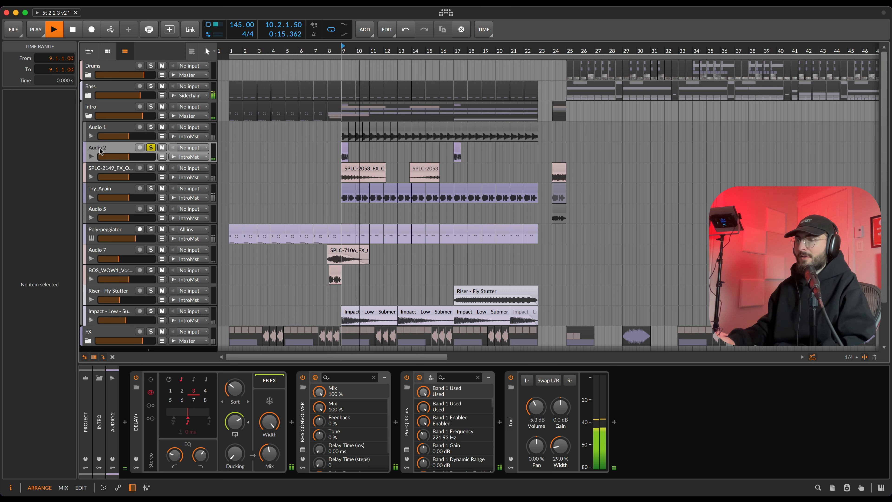
pyautogui.press('space')
pyautogui.click(107, 158)
pyautogui.click(151, 167)
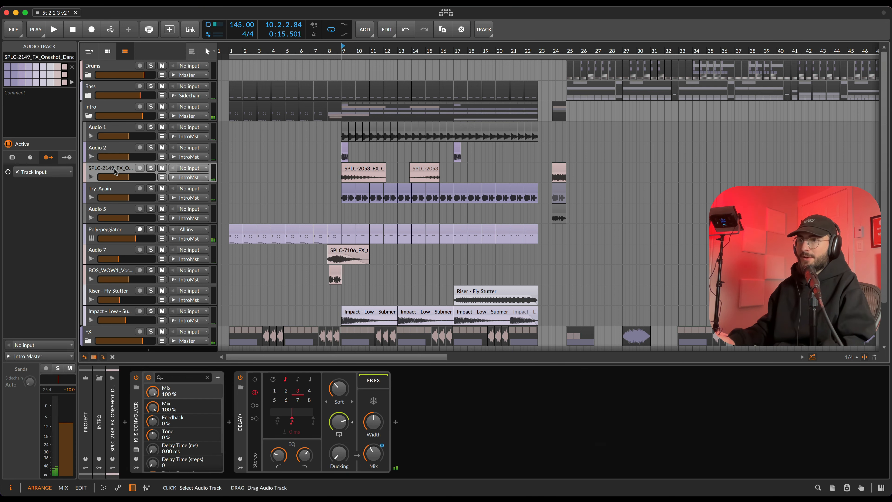
pyautogui.click(339, 177)
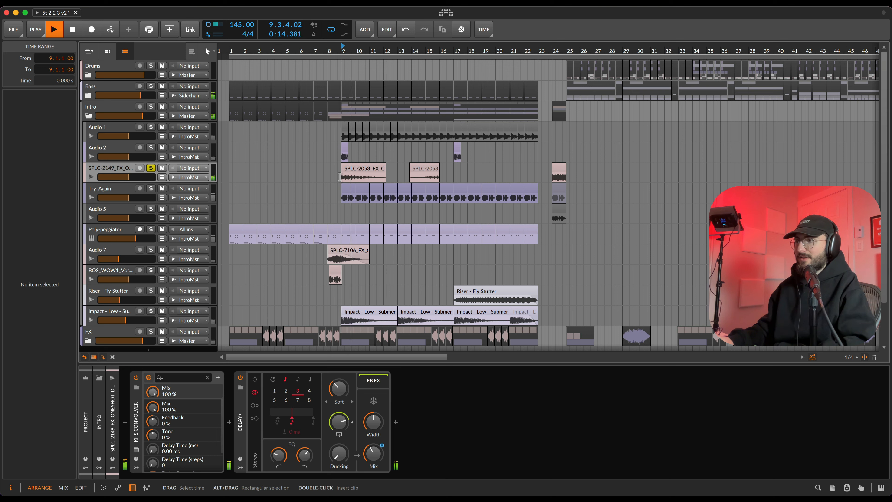
# Play the Try_Again track soloed from bar 9 and the Audio 5 track's clip soloed at bar 24.
pyautogui.click(151, 188)
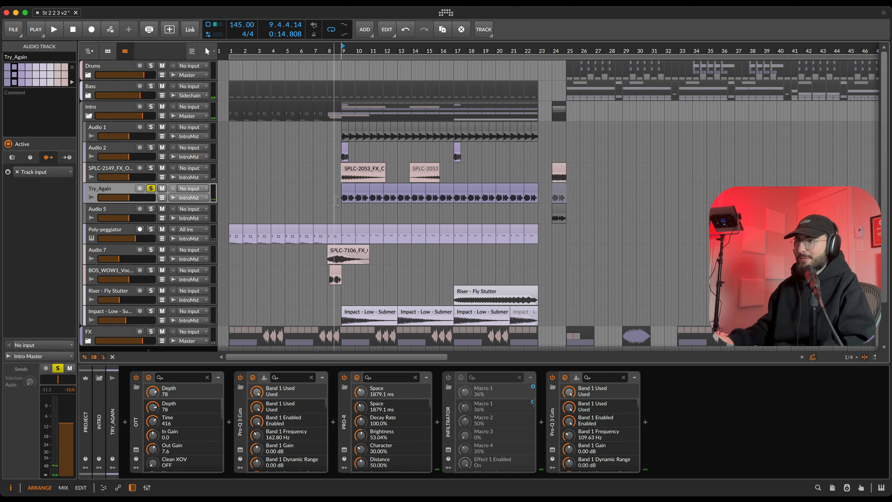
pyautogui.press('space')
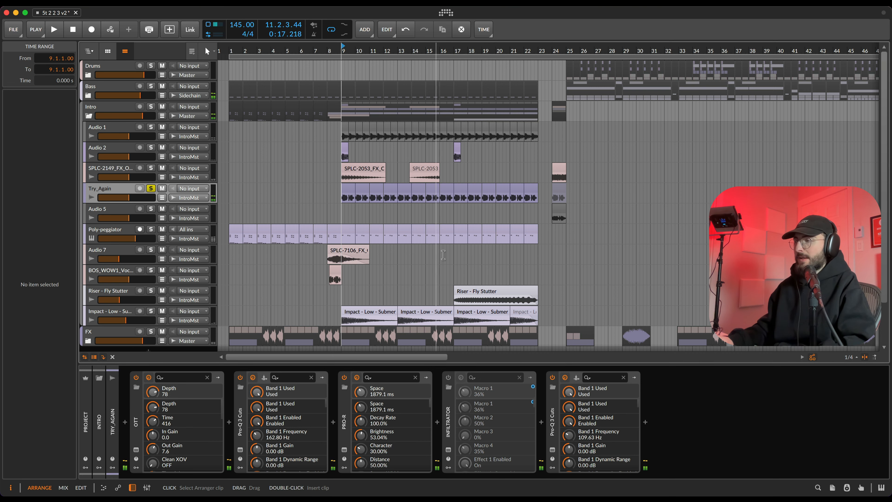
pyautogui.scroll(-3, 312, 188)
pyautogui.scroll(-3, 286, 185)
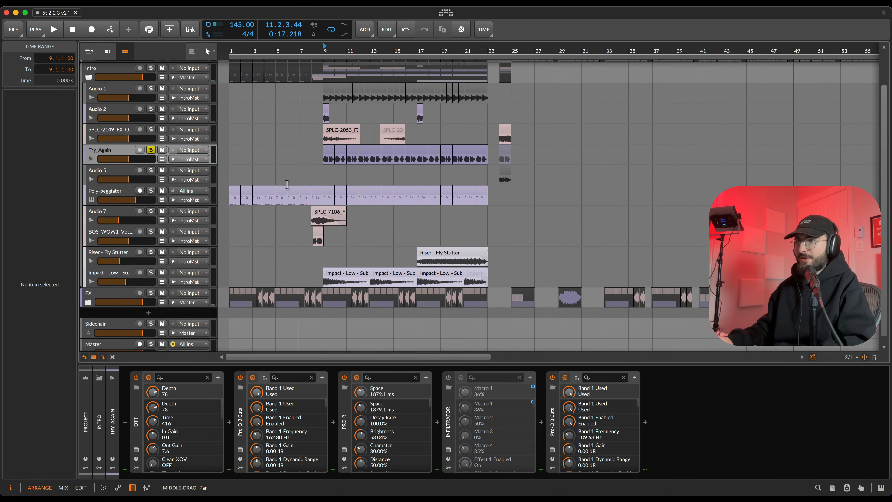
pyautogui.click(120, 172)
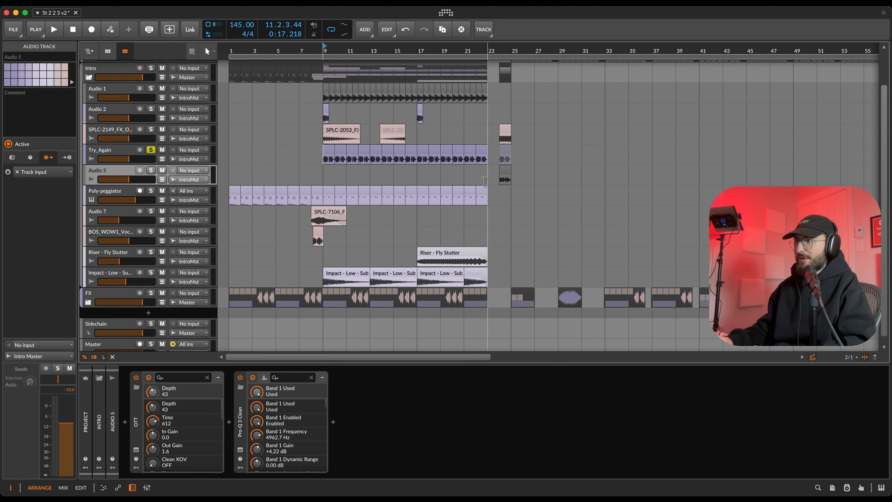
pyautogui.click(506, 173)
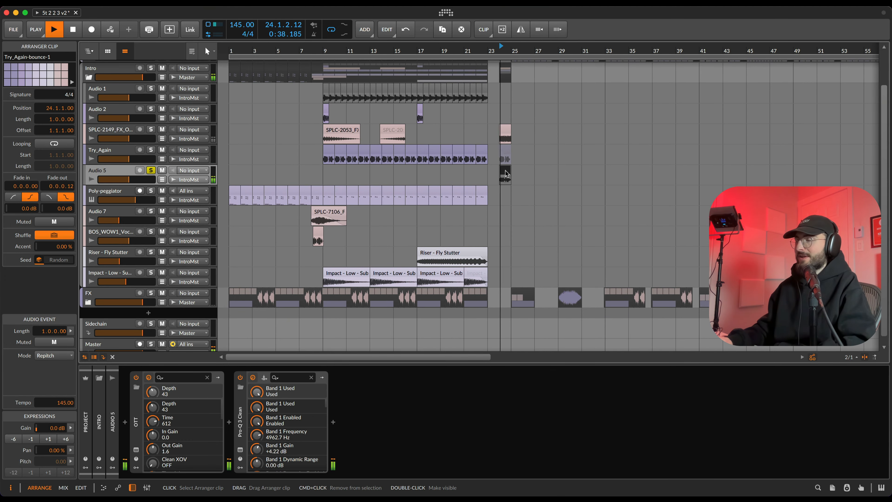
pyautogui.press('space')
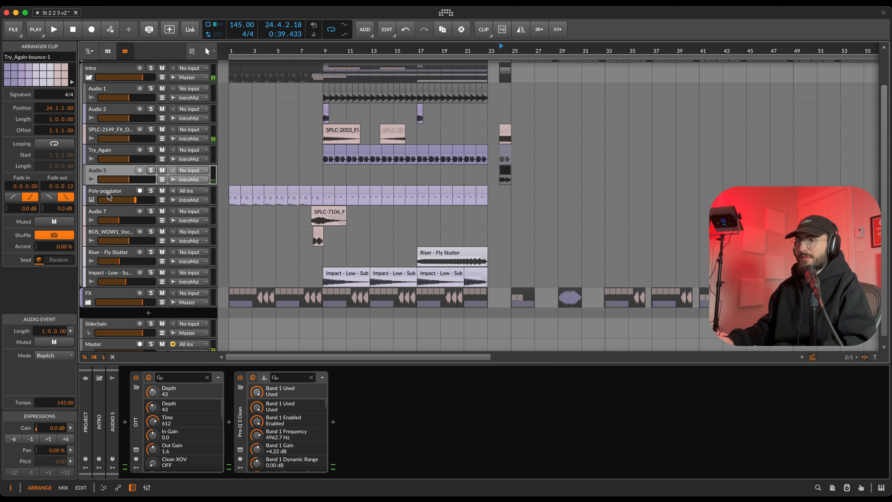
# Select the Poly-peggiator track, place the play position at bar 1 and look over its Poly Grid device and effects chain.
pyautogui.click(233, 200)
pyautogui.click(230, 200)
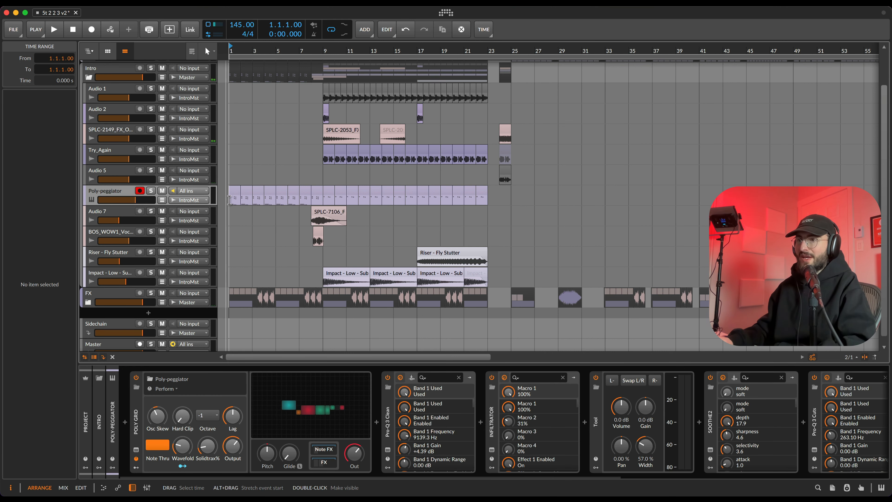
pyautogui.click(137, 415)
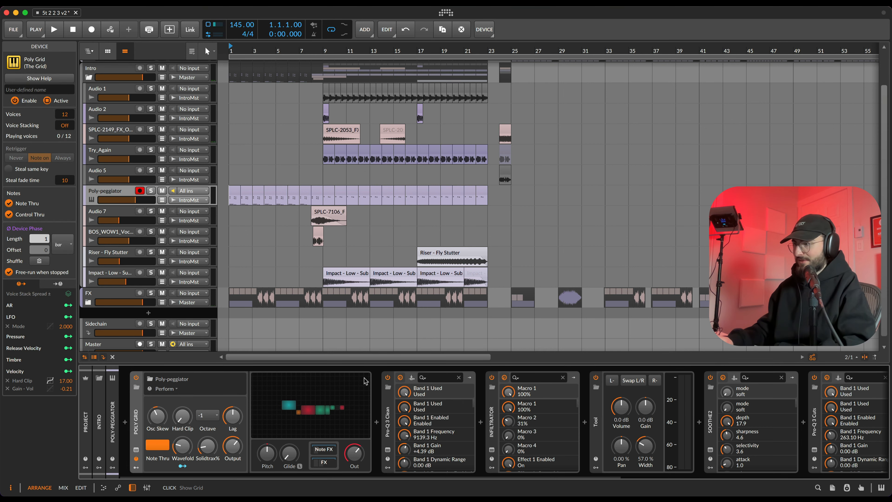
pyautogui.hscroll(10, 366, 381)
pyautogui.hscroll(-10, 366, 382)
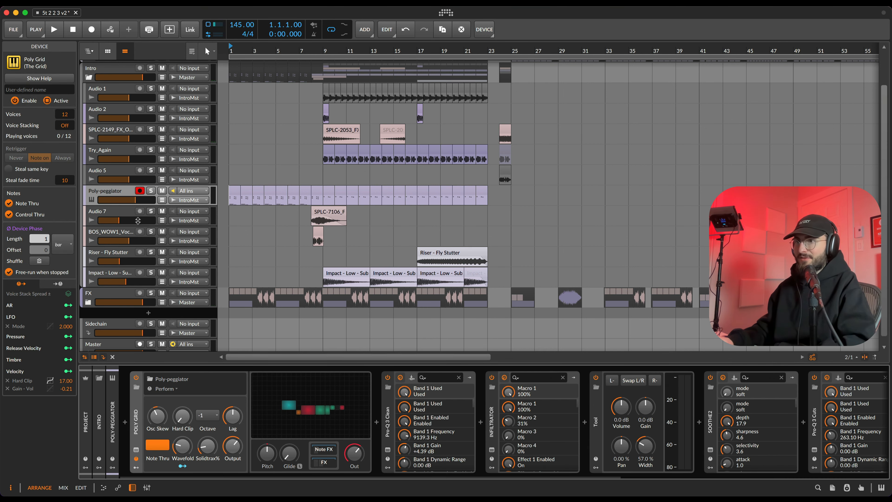
# Solo the Poly-peggiator track and play it from bar 1.
pyautogui.click(118, 196)
pyautogui.press('s')
pyautogui.press('space')
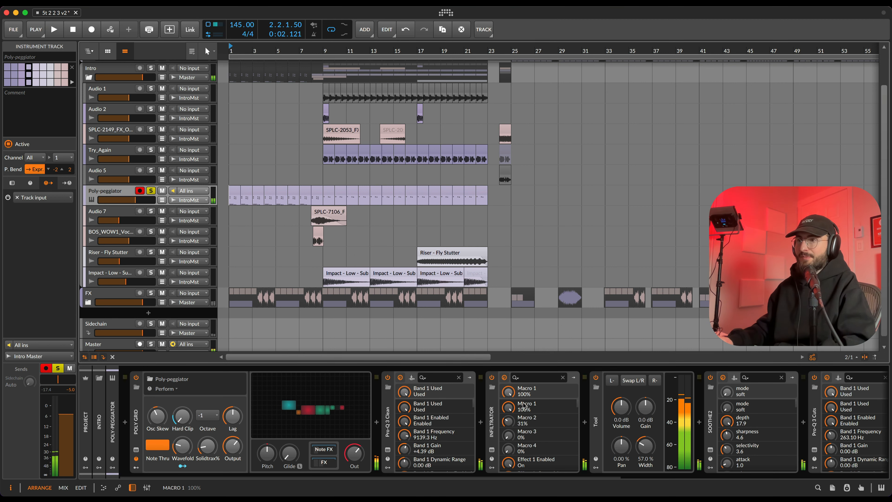
# Show the Poly-peggiator track's automation lanes and play the soloed track from bar 7.
pyautogui.press('a')
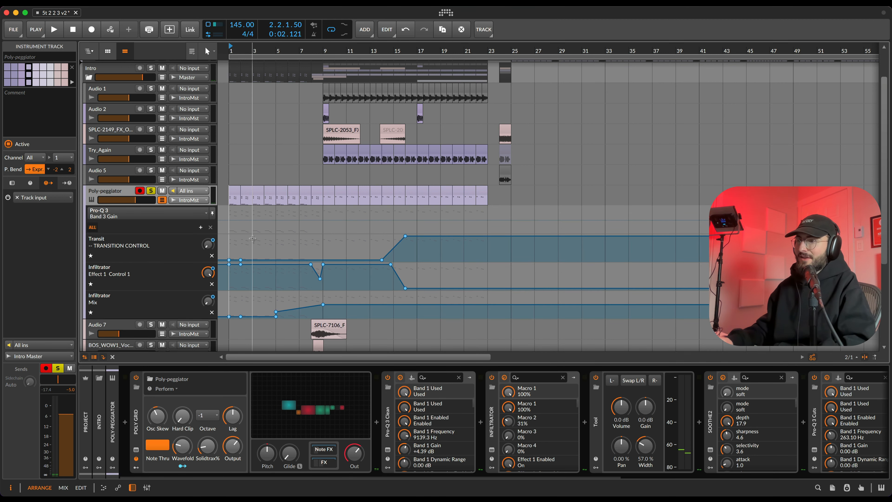
pyautogui.scroll(-2, 259, 229)
pyautogui.scroll(3, 273, 286)
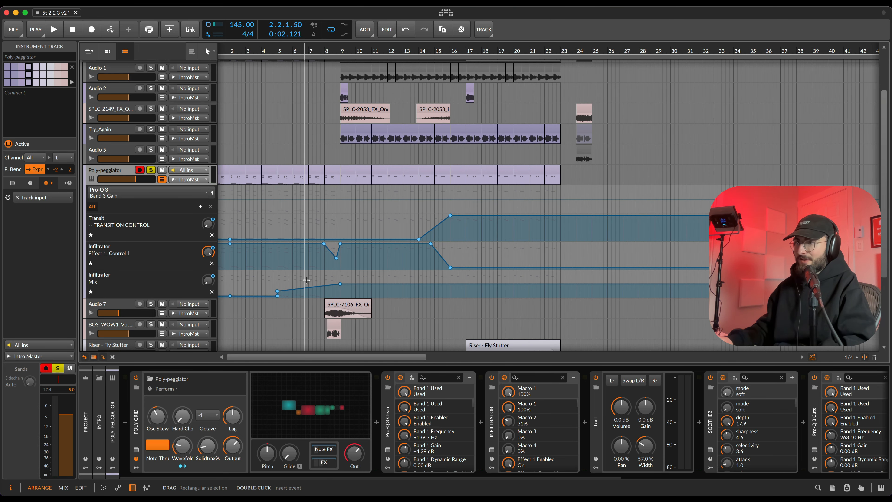
pyautogui.click(308, 280)
pyautogui.press('space')
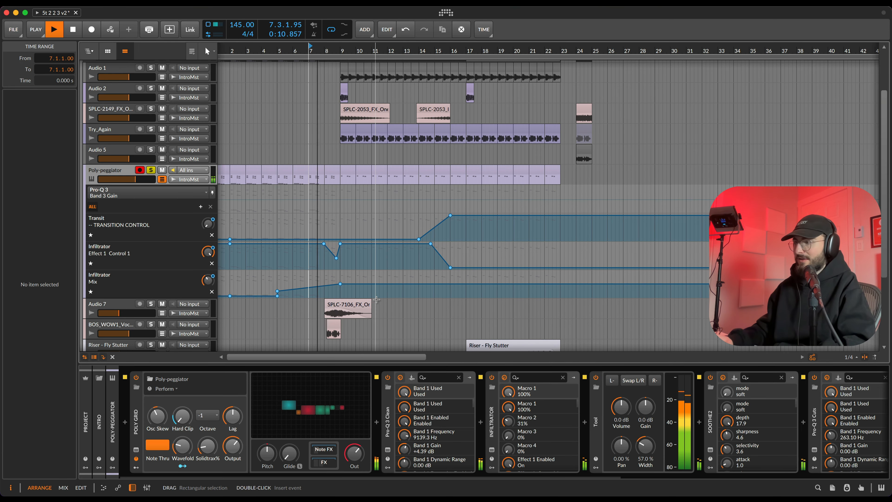
pyautogui.press('space')
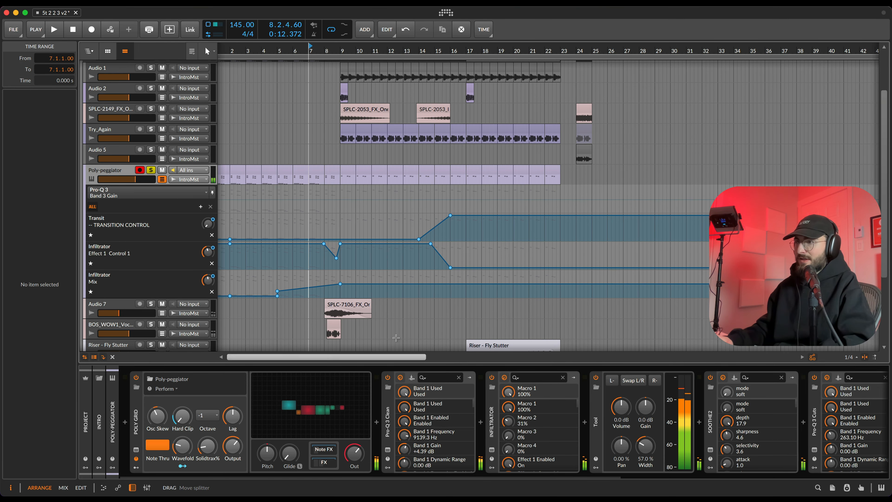
# Open the Infiltrator plug-in window of the Poly-peggiator track to view its Effect 1 settings, and close it again.
pyautogui.moveTo(336, 315); pyautogui.dragTo(351, 318)
pyautogui.click(491, 449)
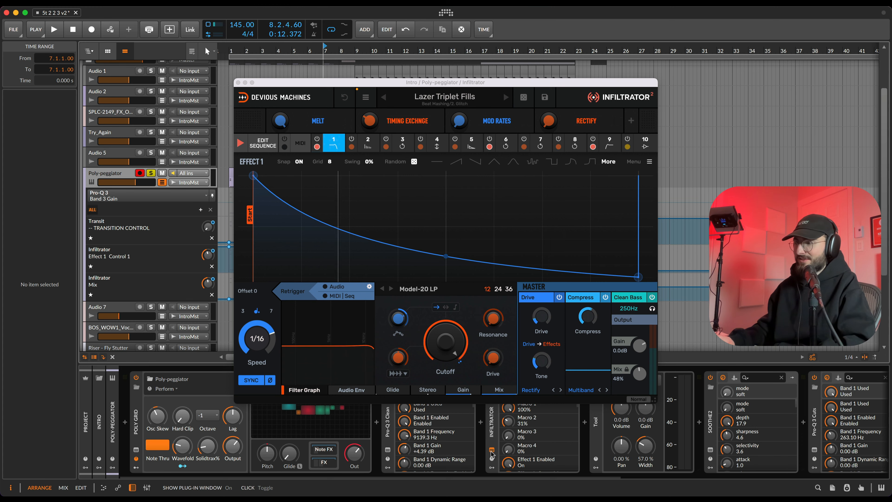
pyautogui.click(492, 450)
# Inspect the Infiltrator Mix automation ramp between bars 5 and 9, and hide the Poly-peggiator automation lanes.
pyautogui.scroll(-2, 262, 273)
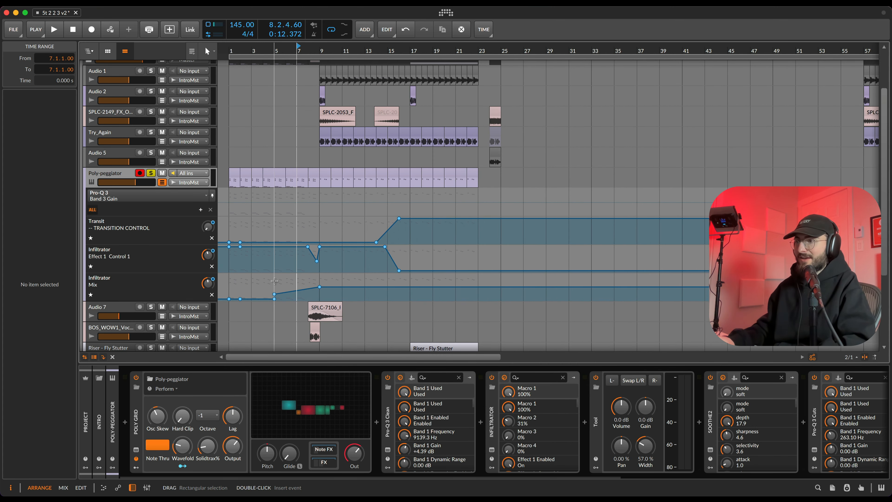
pyautogui.doubleClick(284, 292)
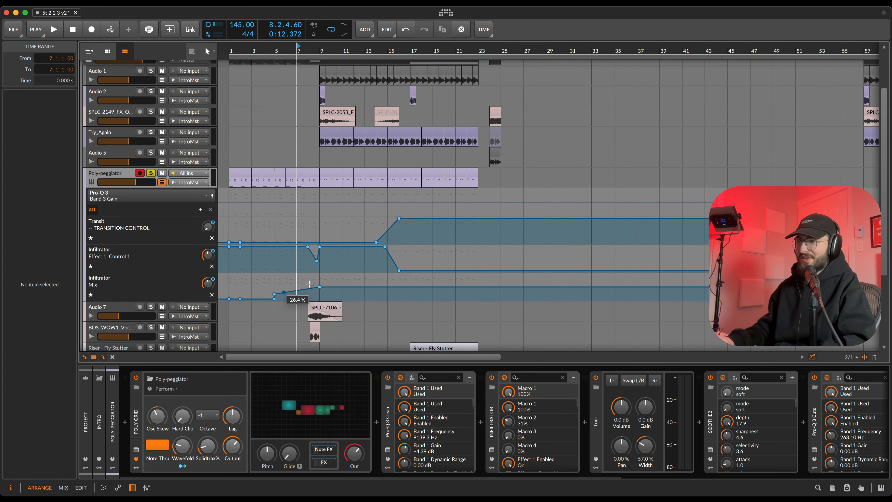
pyautogui.click(162, 182)
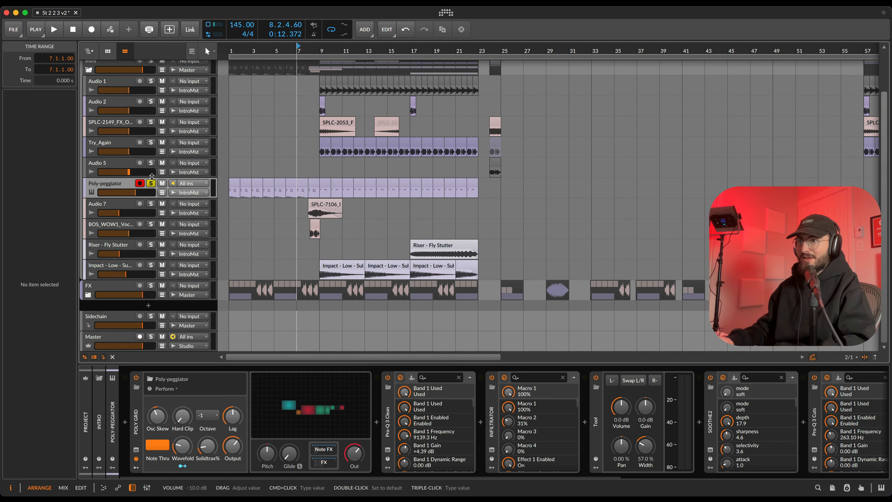
# Solo the Audio 7 track and play its SPLC-7106 clip from just before bar 8.
pyautogui.click(301, 213)
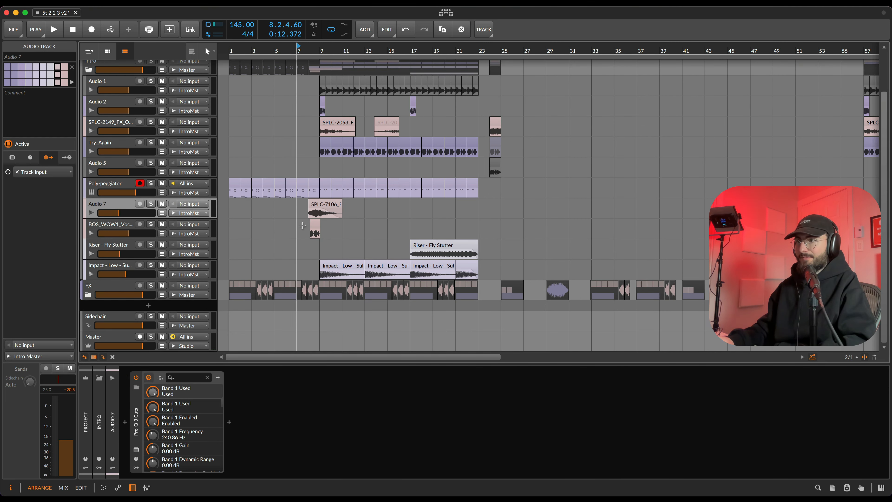
pyautogui.click(306, 211)
pyautogui.press('s')
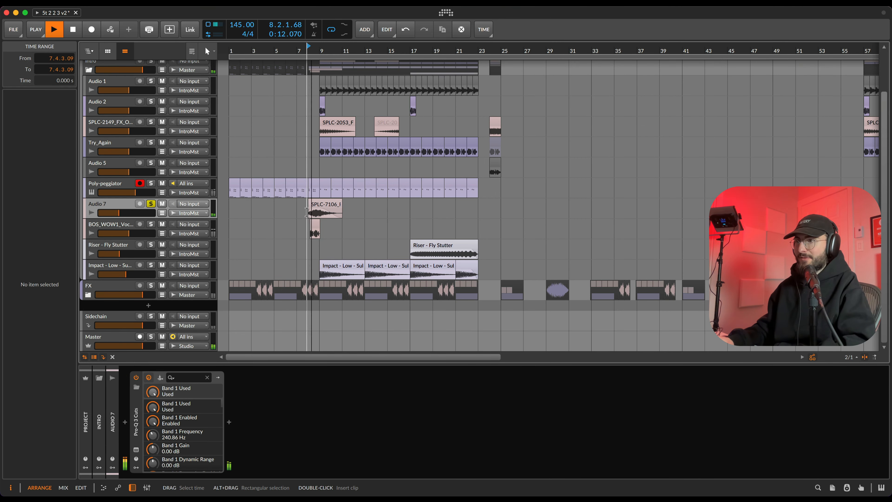
pyautogui.press('space')
# Solo the BOS_WOW1 vocal track and play its clip around bar 8.
pyautogui.click(120, 225)
pyautogui.press('s')
pyautogui.press('space')
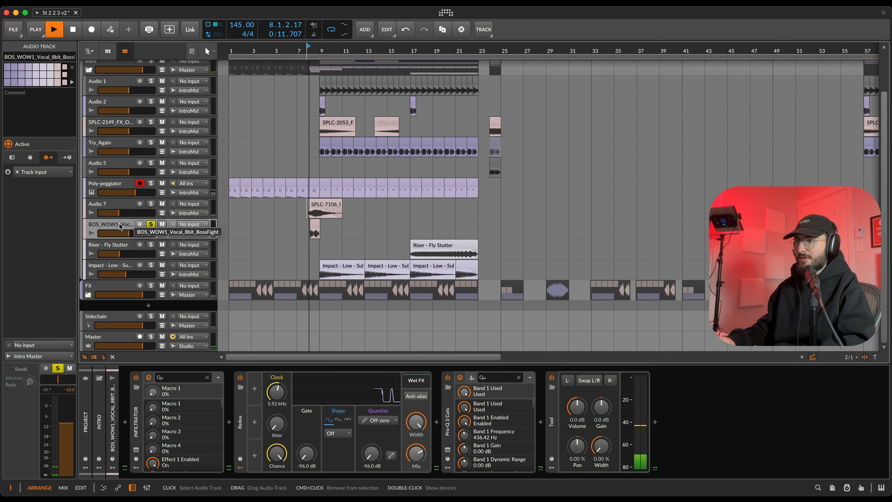
pyautogui.press('space')
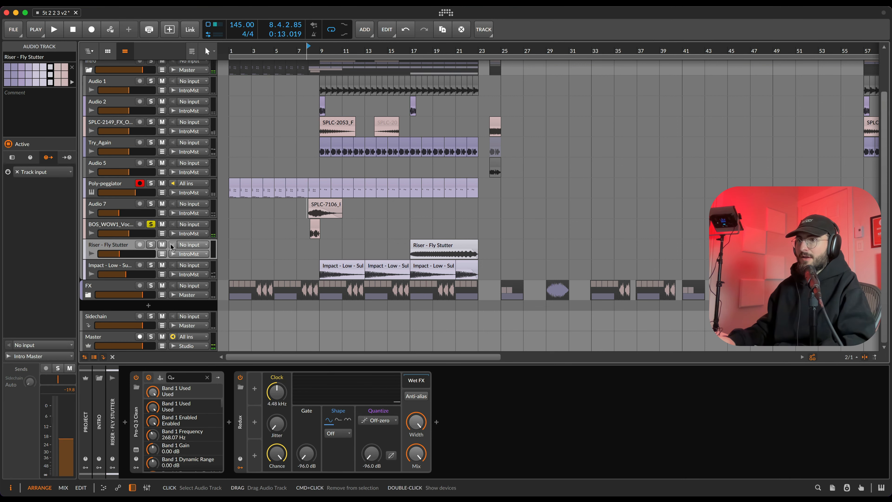
# Solo the Riser - Fly Stutter track and play its clip at bar 17.
pyautogui.click(117, 243)
pyautogui.press('s')
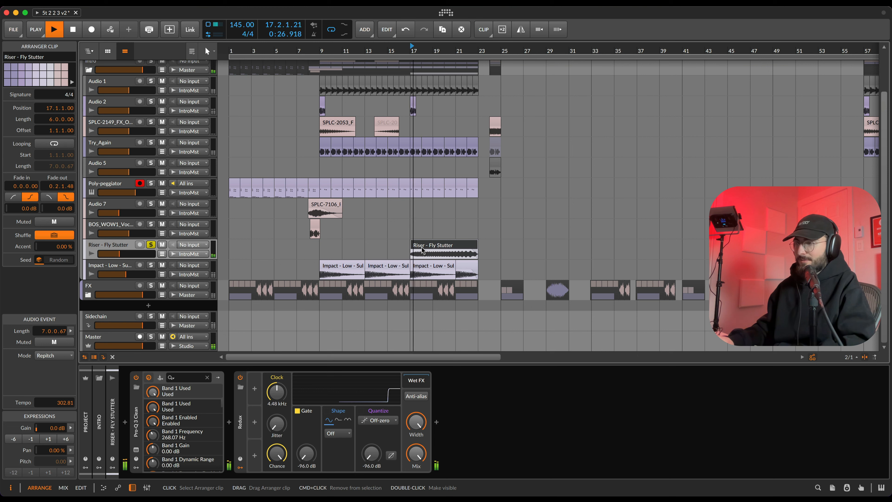
pyautogui.press('space')
# Play the Impact - Low - Submerged track soloed from its first clip at bar 9, and take it out of solo.
pyautogui.click(107, 267)
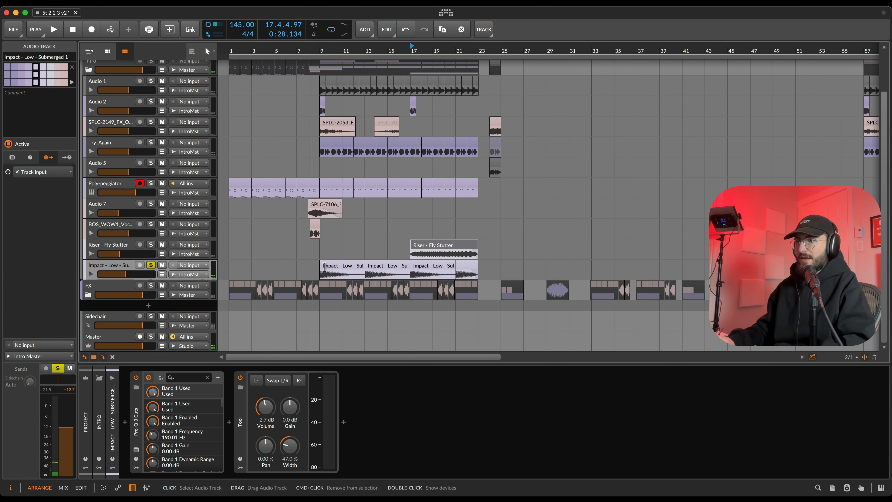
pyautogui.click(341, 267)
pyautogui.press('space')
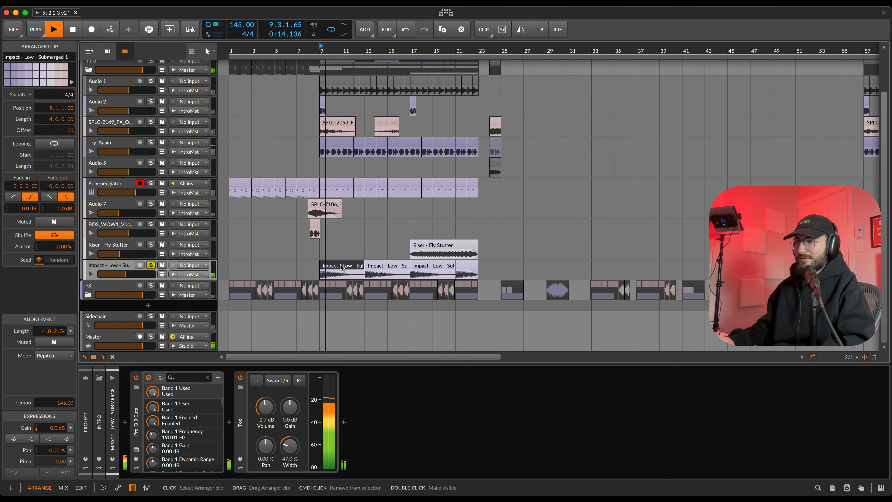
pyautogui.press('space')
pyautogui.click(152, 265)
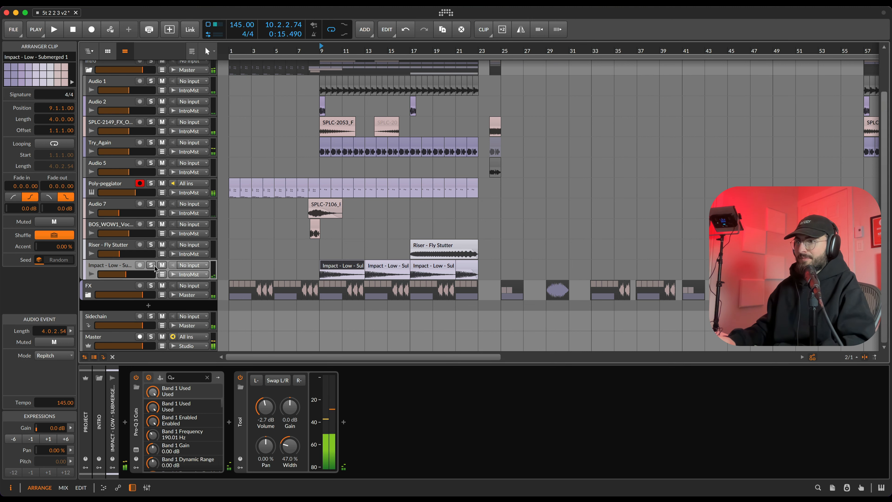
# Collapse the Intro group and play the full arrangement from bar 1.
pyautogui.scroll(3, 115, 129)
pyautogui.click(114, 110)
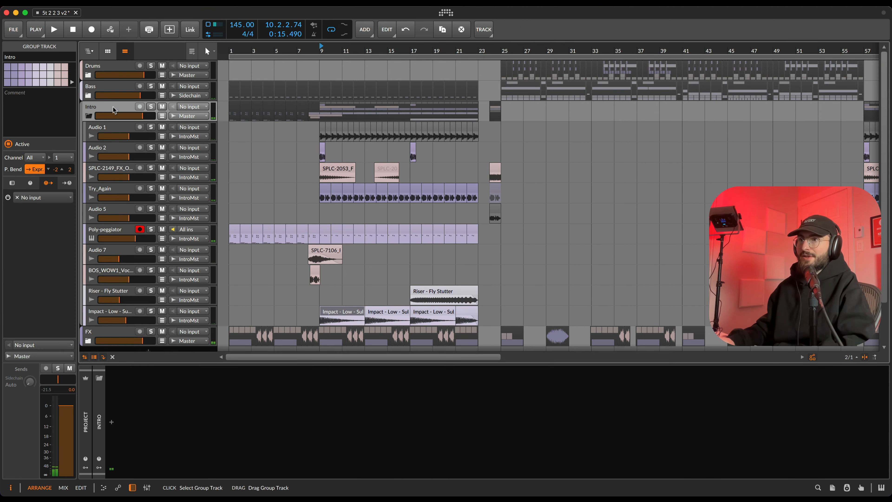
pyautogui.click(87, 118)
pyautogui.click(228, 114)
pyautogui.press('space')
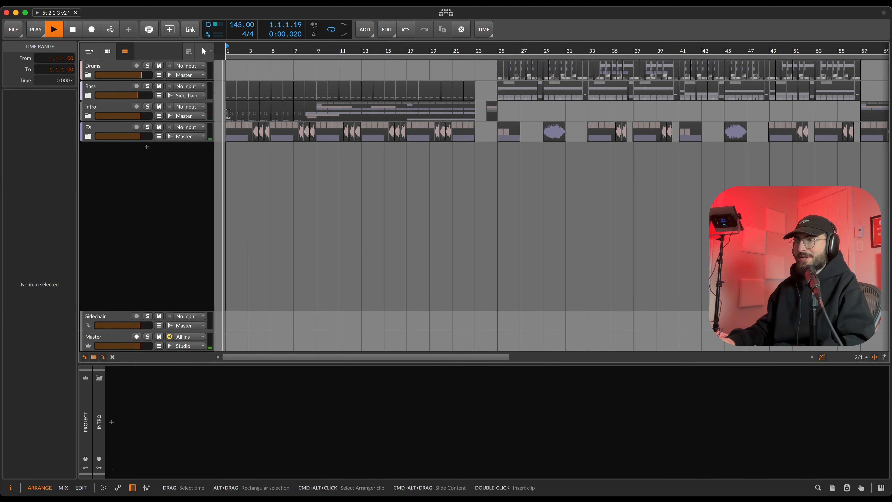
# Inspect the Transit plug-in on the Master track, show the track's Transition Control automation lane and close the plug-in window.
pyautogui.click(118, 338)
pyautogui.press('space')
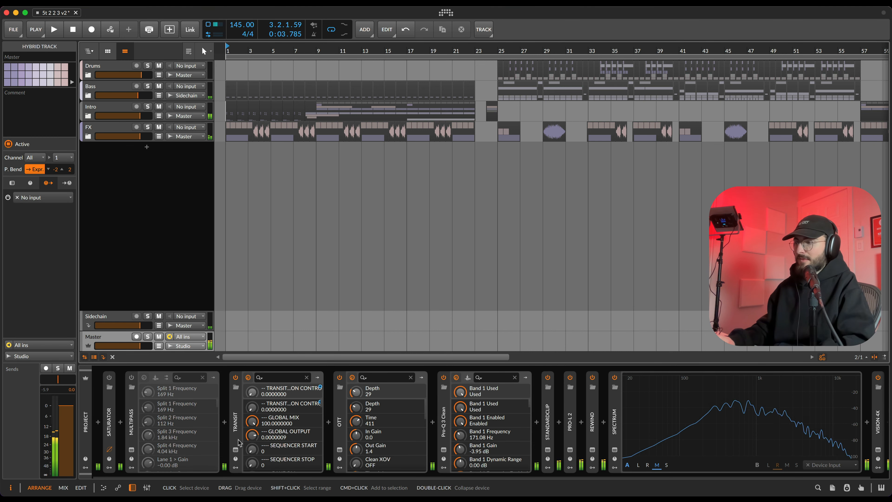
pyautogui.click(235, 451)
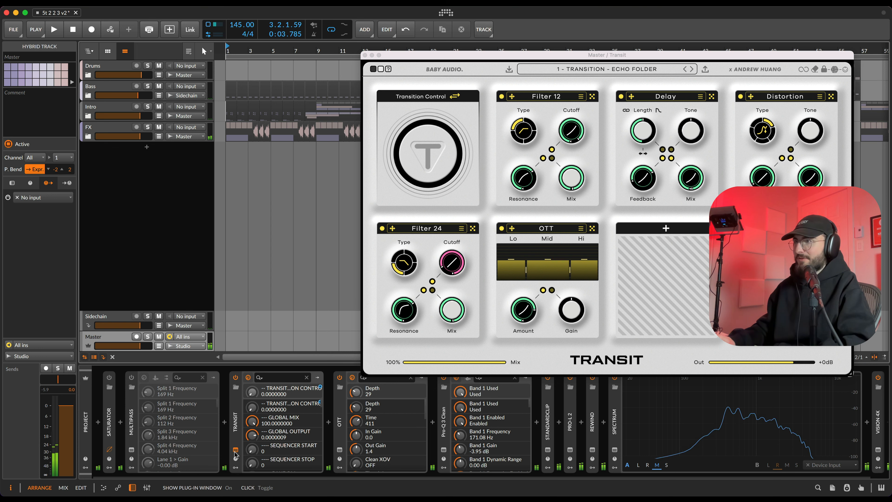
pyautogui.press('a')
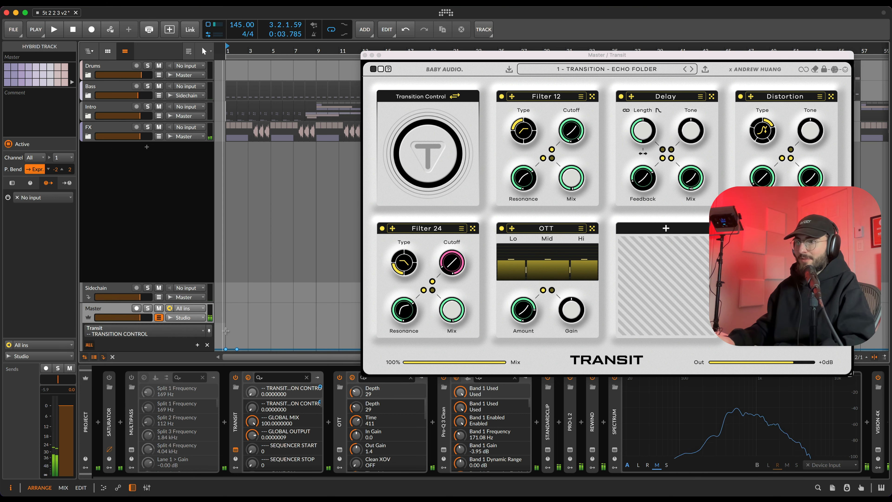
pyautogui.click(365, 55)
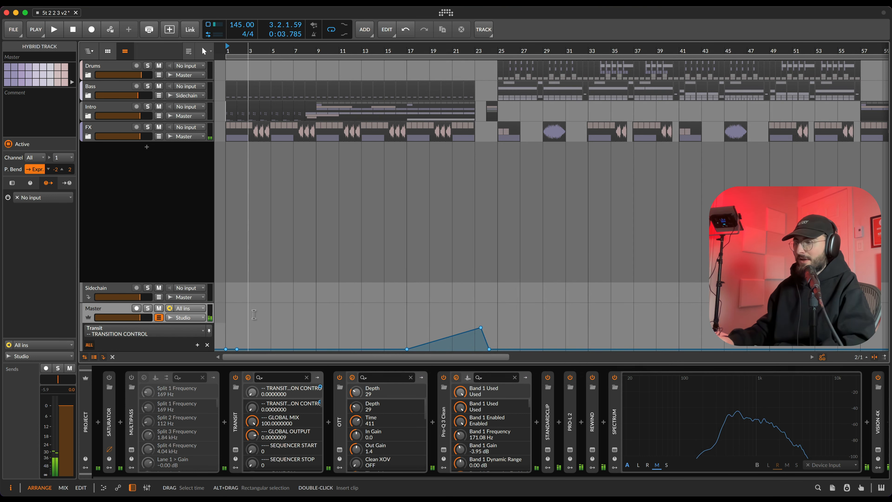
# Play the build-up from bar 19 over the Transition Control automation, watch the Transit plug-in react on the Master track, and close its window.
pyautogui.scroll(-1, 248, 247)
pyautogui.moveTo(386, 334); pyautogui.dragTo(405, 334)
pyautogui.click(404, 332)
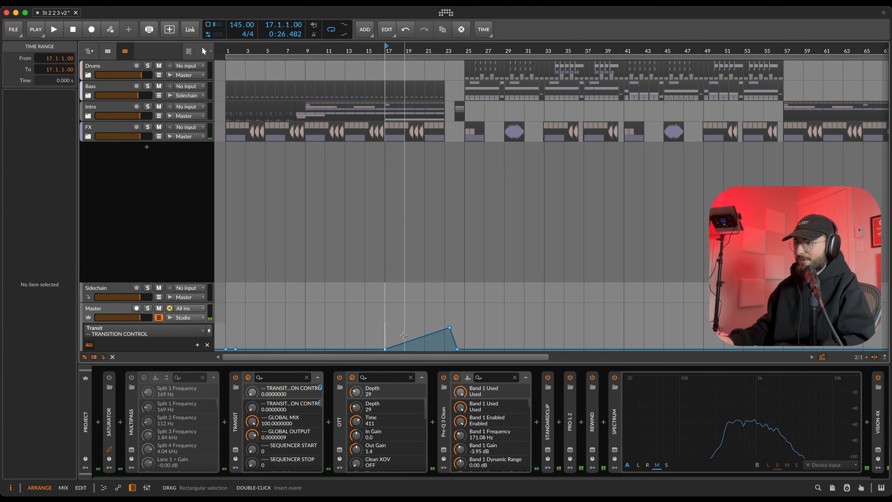
pyautogui.press('space')
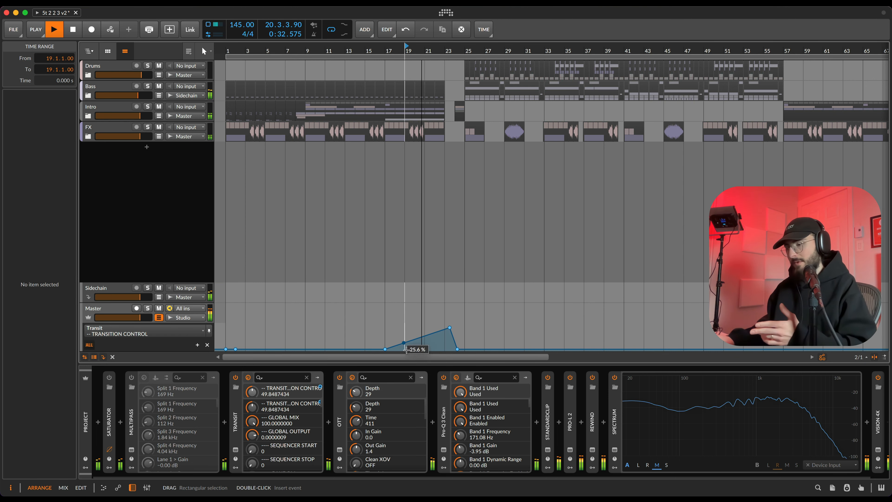
pyautogui.click(235, 449)
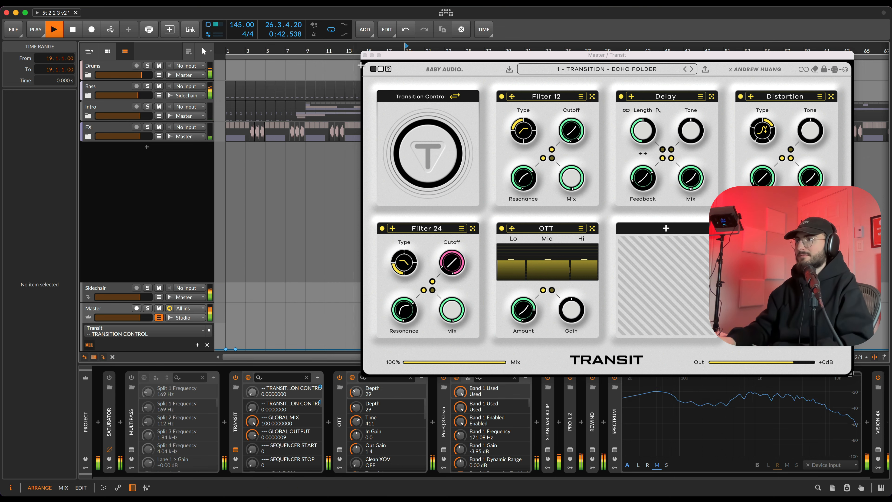
pyautogui.click(365, 55)
# Play the arrangement from bar 9, hide the Master track's automation lane and stop playback.
pyautogui.click(309, 135)
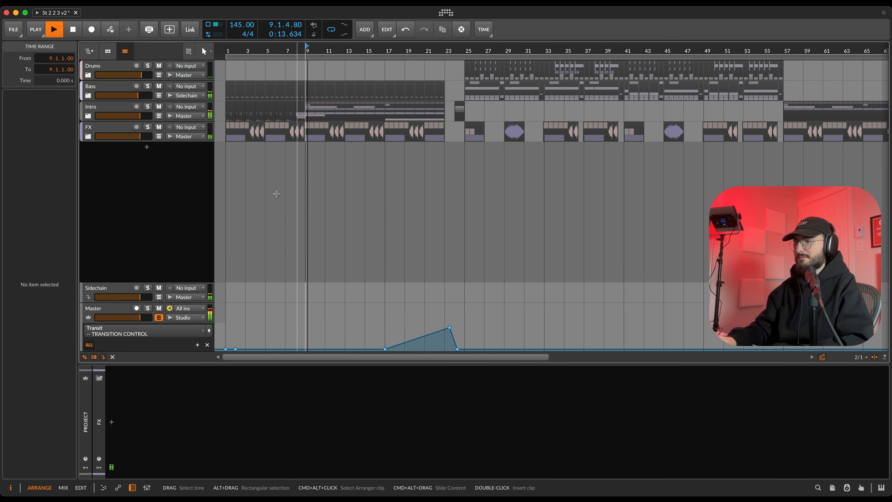
pyautogui.click(158, 317)
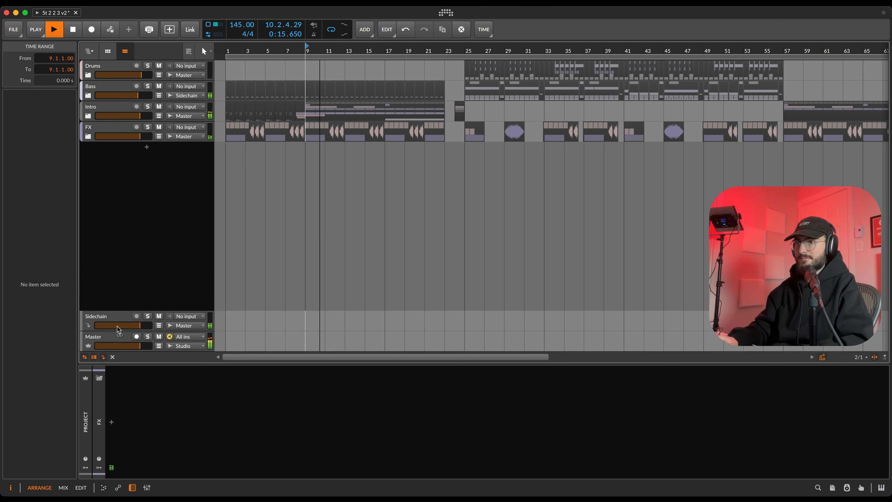
pyautogui.press('space')
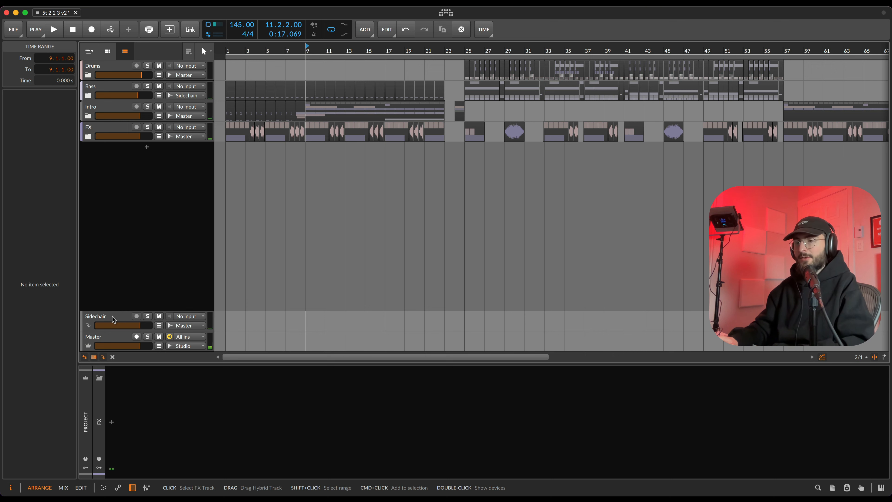
# Show the device chain of the Sidechain track, which the Bass group is routed to, and delete its disabled Duck device.
pyautogui.click(112, 317)
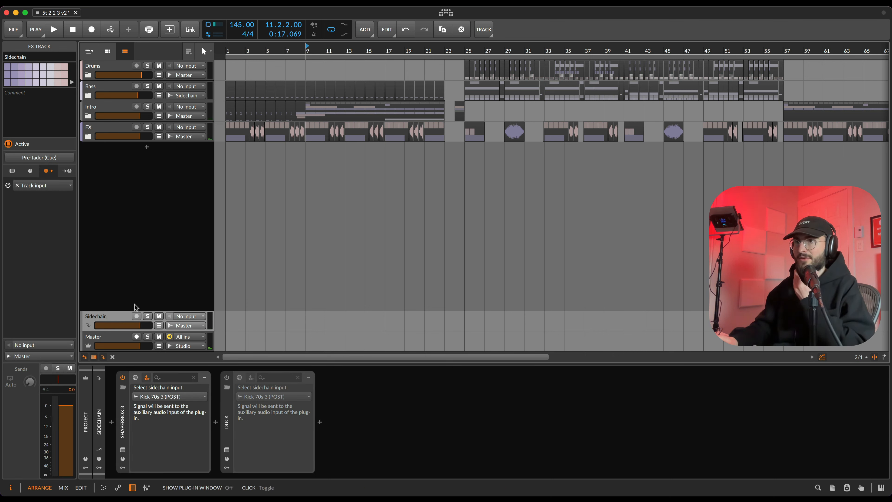
pyautogui.click(110, 89)
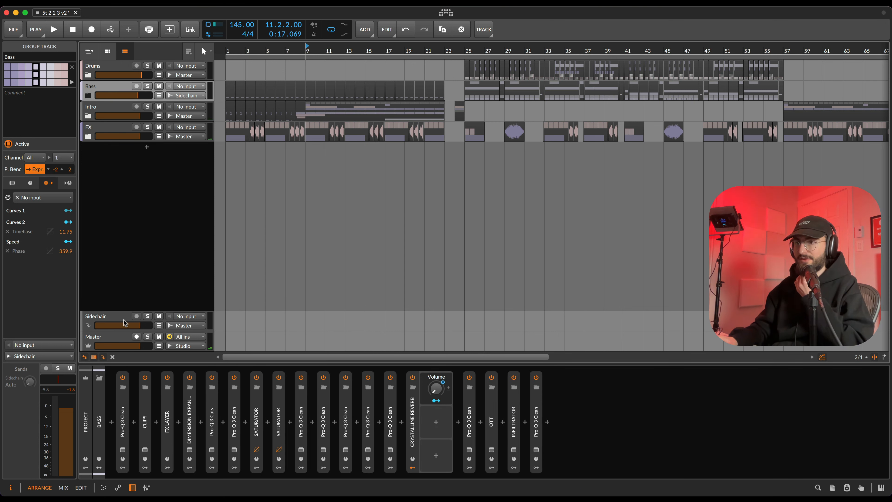
pyautogui.click(123, 319)
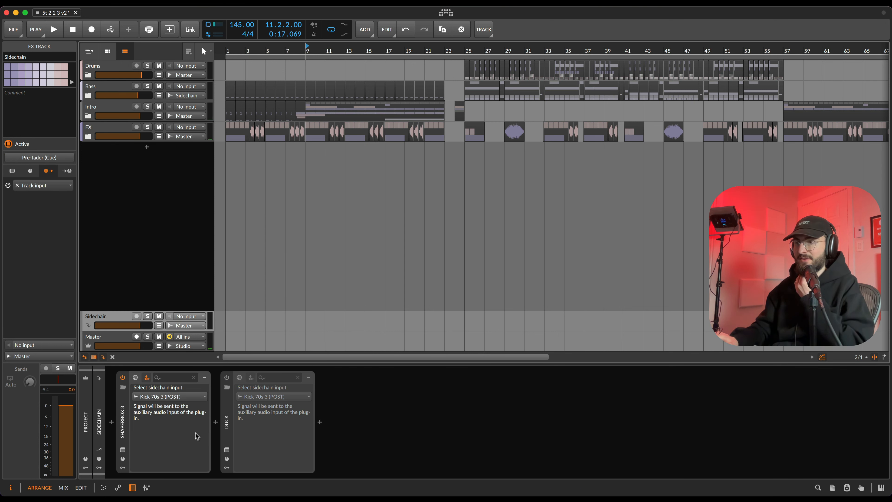
pyautogui.click(227, 418)
pyautogui.press('Delete')
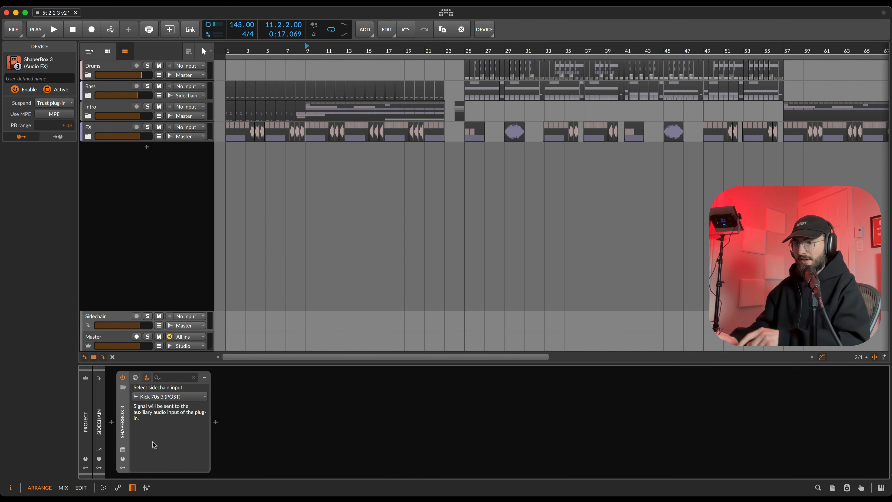
# Inspect the low-band and high-band volume curves in ShaperBox 3 on the Sidechain track and close the plug-in window.
pyautogui.click(123, 450)
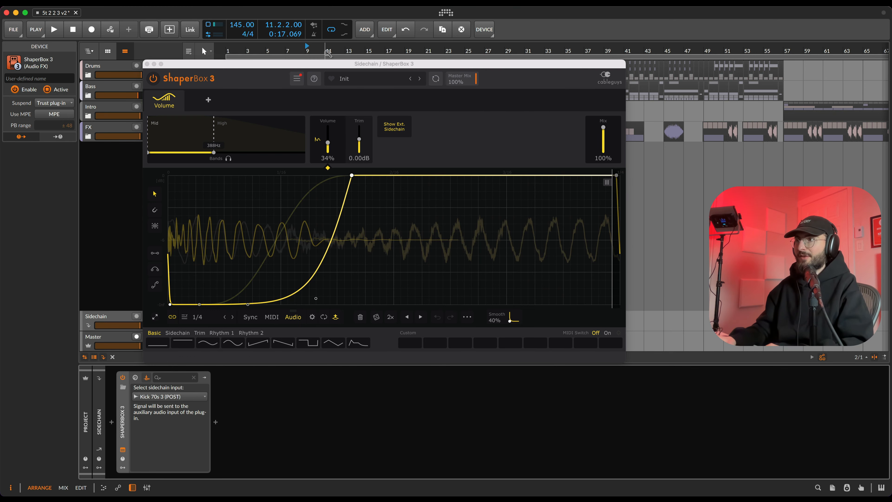
pyautogui.moveTo(328, 63); pyautogui.dragTo(436, 70)
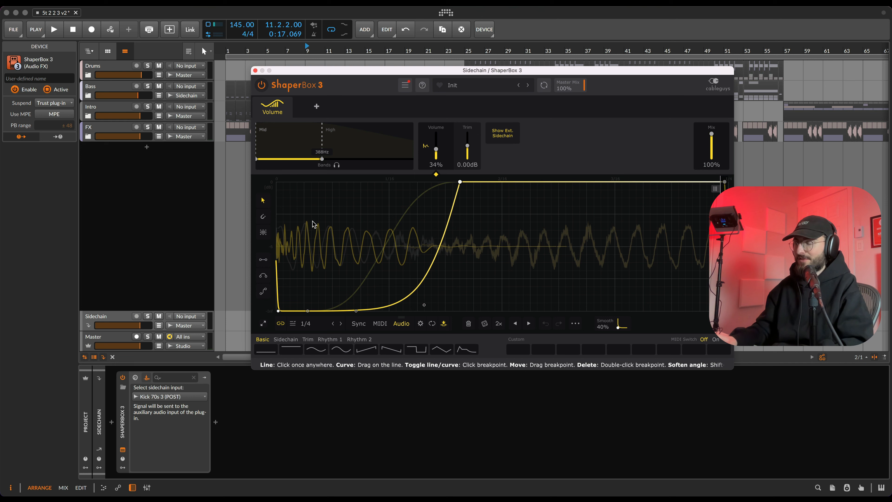
pyautogui.click(362, 141)
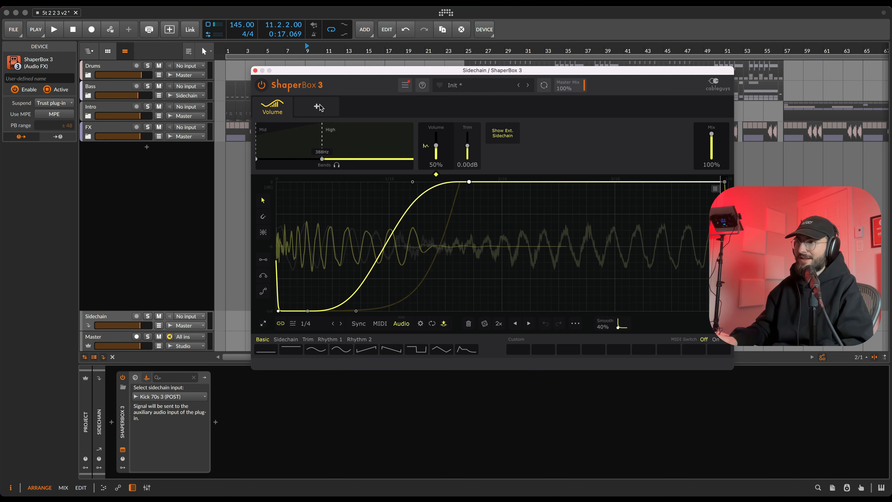
pyautogui.click(255, 71)
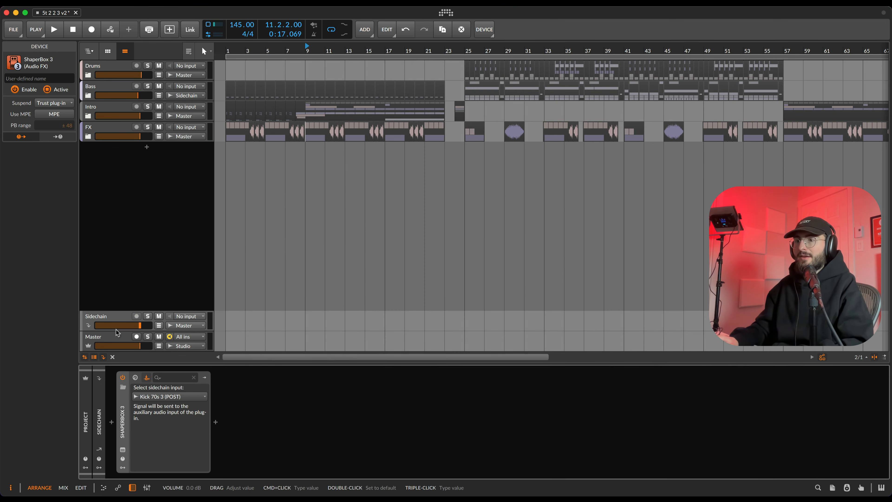
# Collapse the Transit device on the Master track and delete the disabled Multipass and Saturator devices from the chain.
pyautogui.click(119, 358)
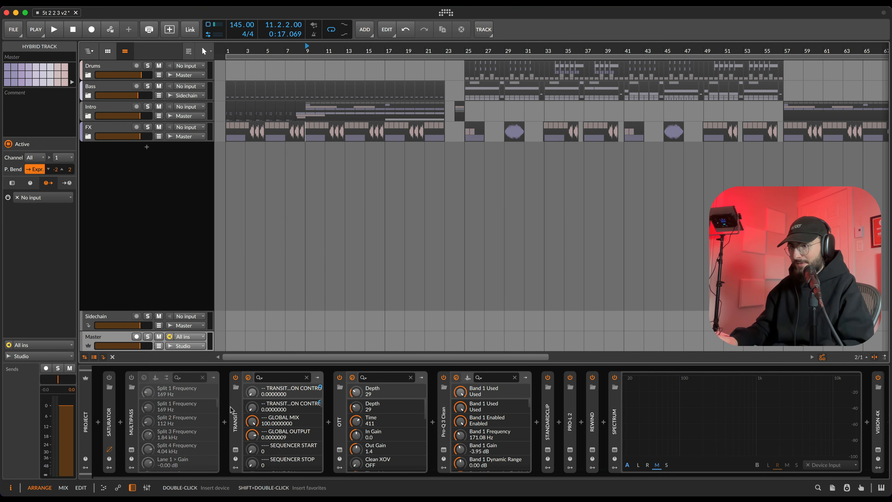
pyautogui.doubleClick(235, 417)
pyautogui.click(131, 421)
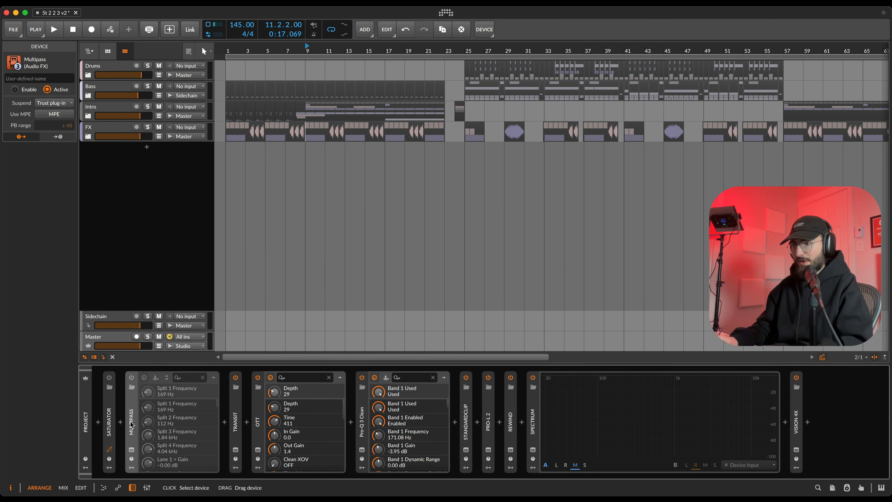
pyautogui.press('Delete')
pyautogui.click(109, 418)
pyautogui.press('Delete')
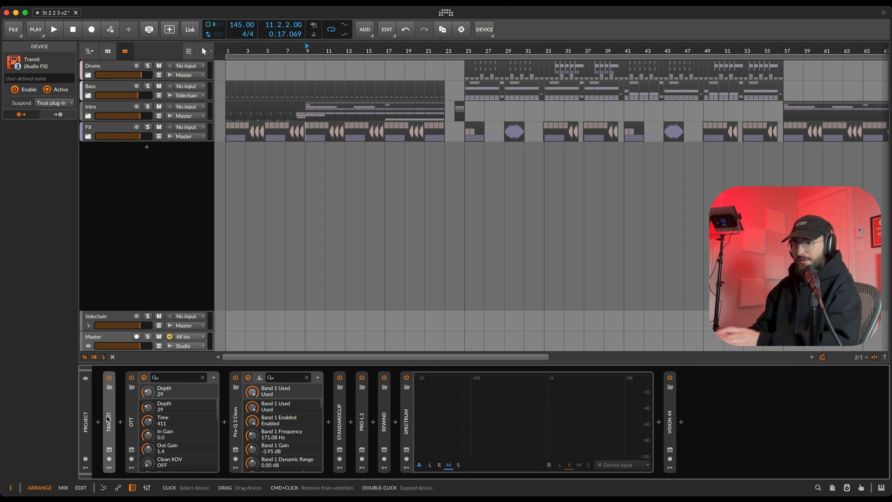
# Inspect the Master track's OTT compressor and the side low-cut band in Pro-Q 3 Clean, closing each plug-in window.
pyautogui.click(131, 450)
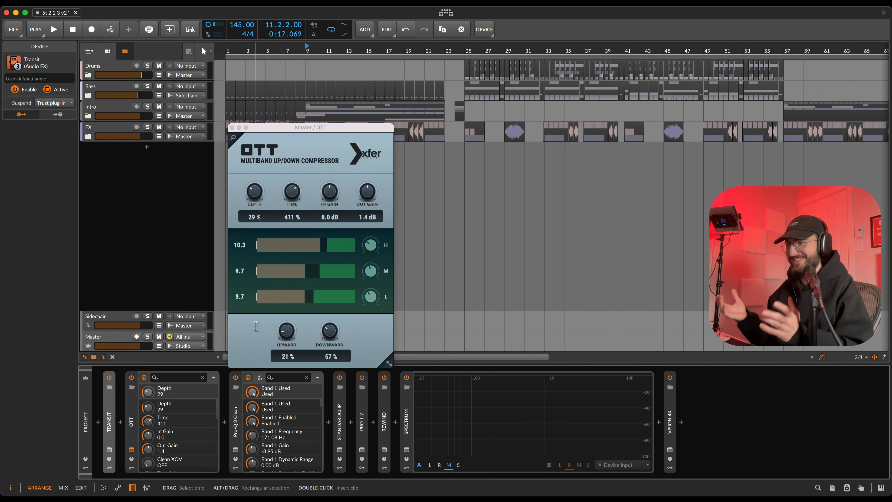
pyautogui.click(133, 450)
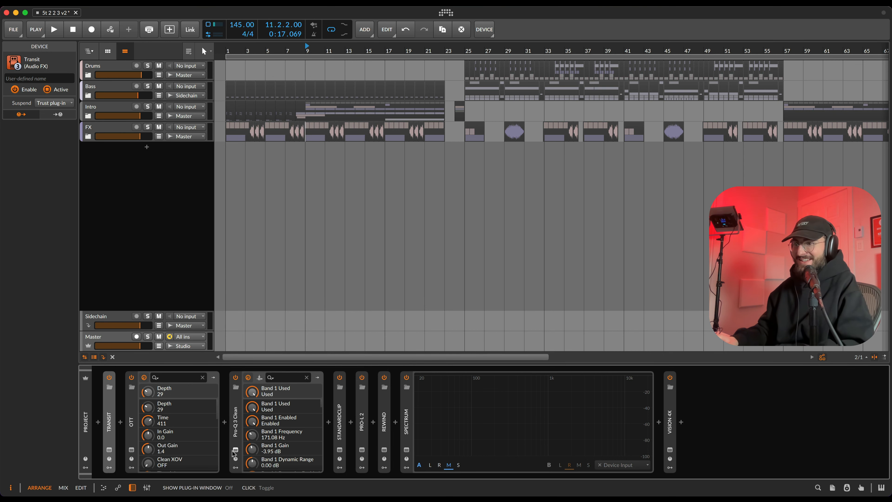
pyautogui.click(235, 451)
pyautogui.moveTo(394, 226)
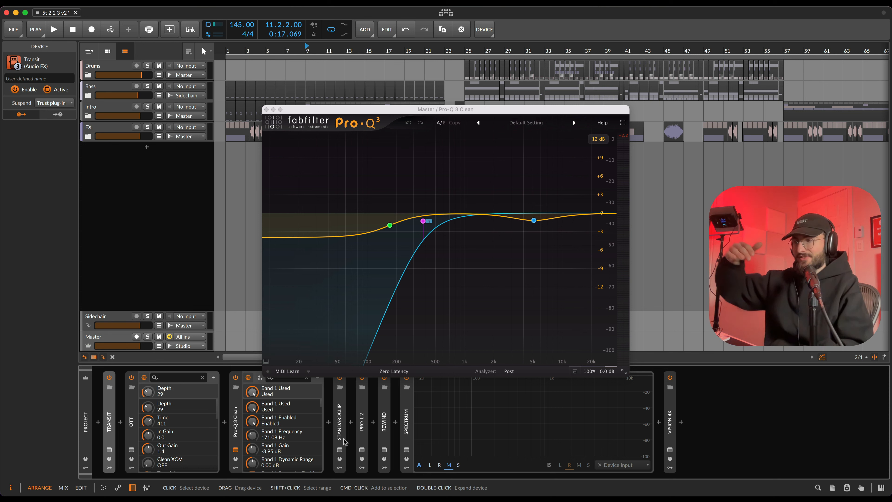
pyautogui.click(423, 221)
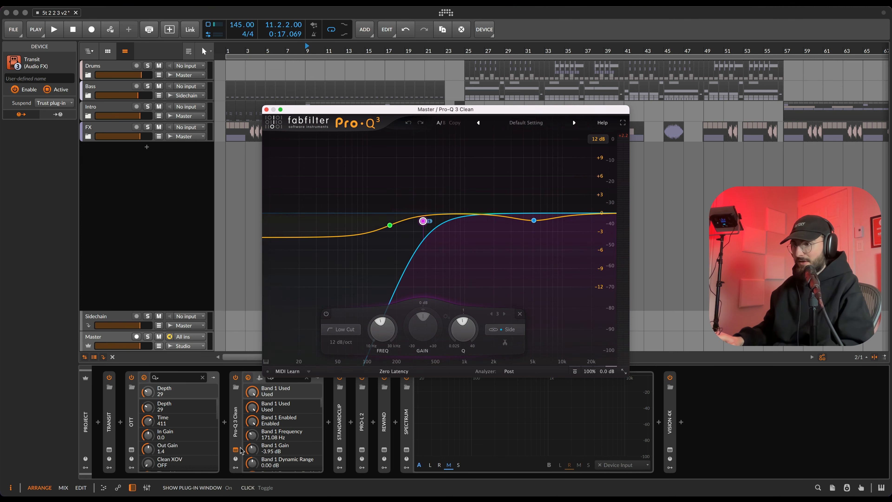
pyautogui.click(236, 451)
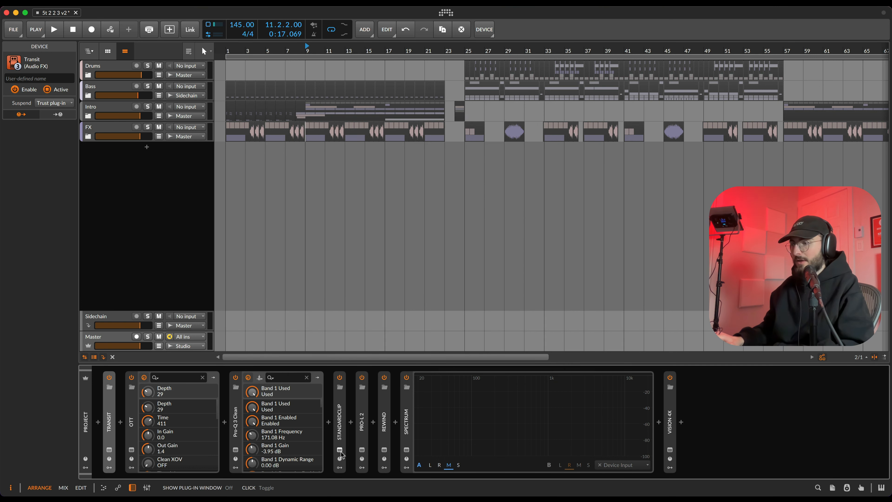
# Inspect the input gain and clip settings of StandardCLIP on the Master track and close the plug-in window.
pyautogui.click(339, 450)
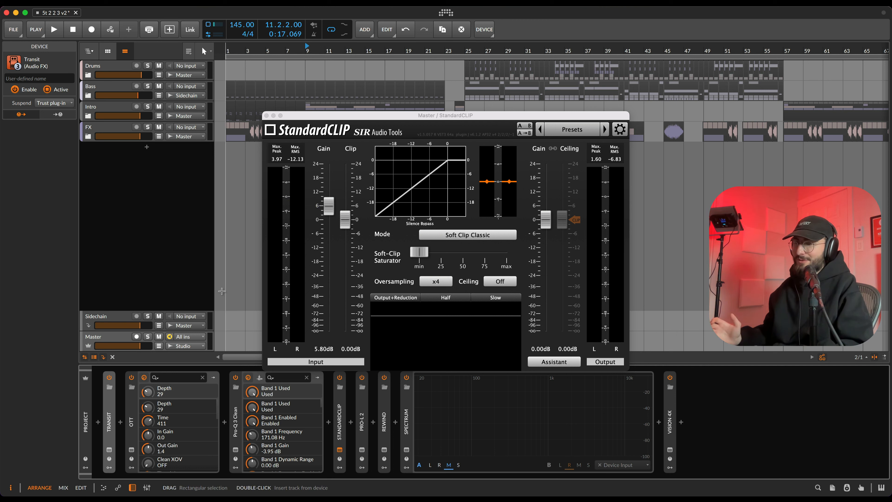
pyautogui.moveTo(333, 202)
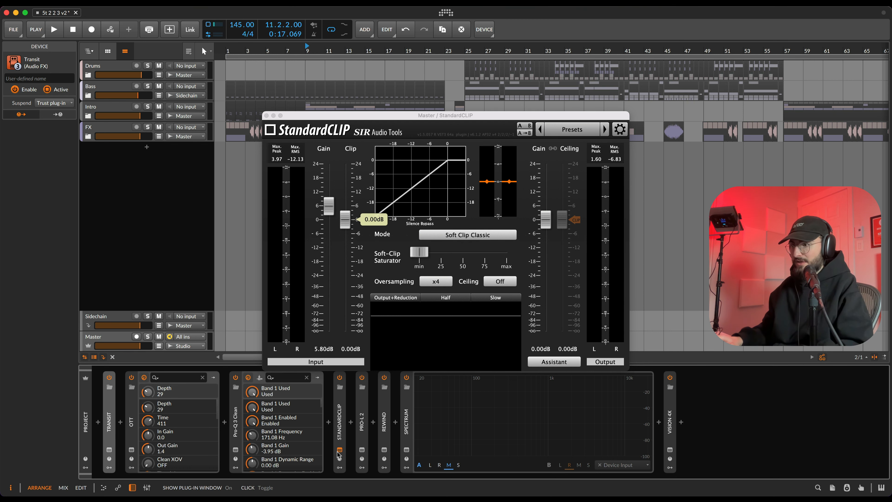
pyautogui.click(339, 450)
# Examine the Pro-L 2 limiter on the Master track, play the drop from bar 25 to check its loudness, and close the window.
pyautogui.click(362, 450)
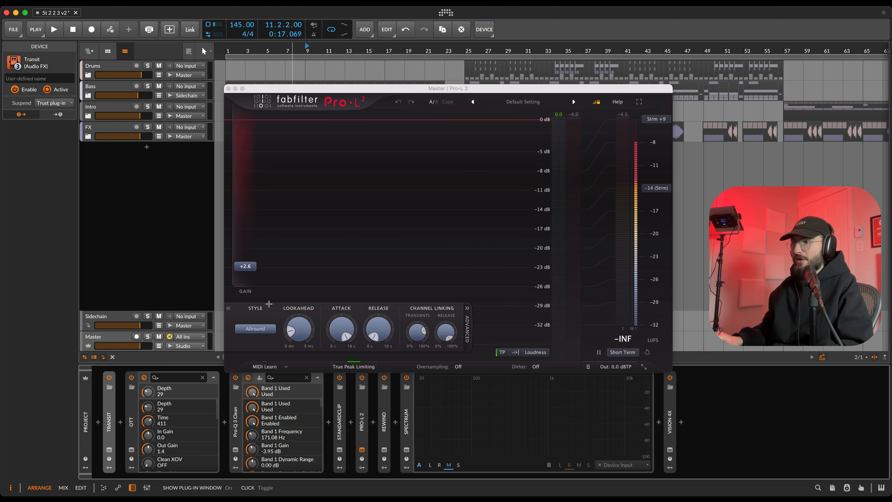
pyautogui.moveTo(246, 269)
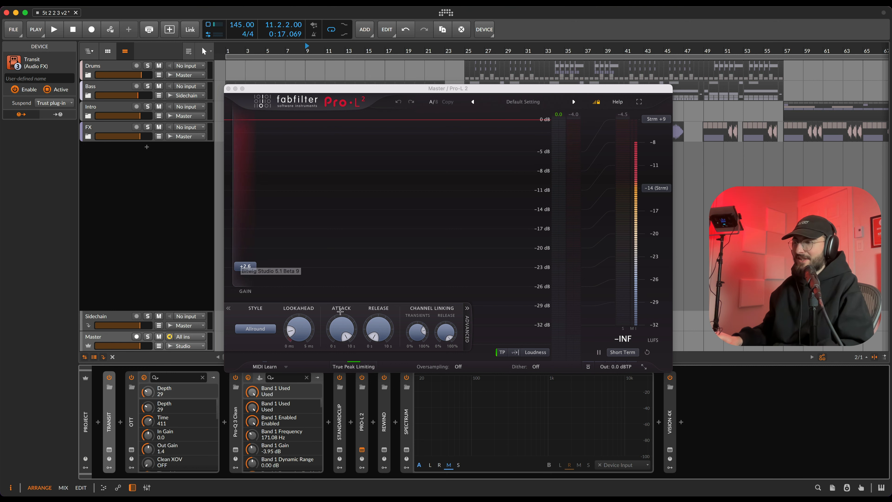
pyautogui.moveTo(332, 325)
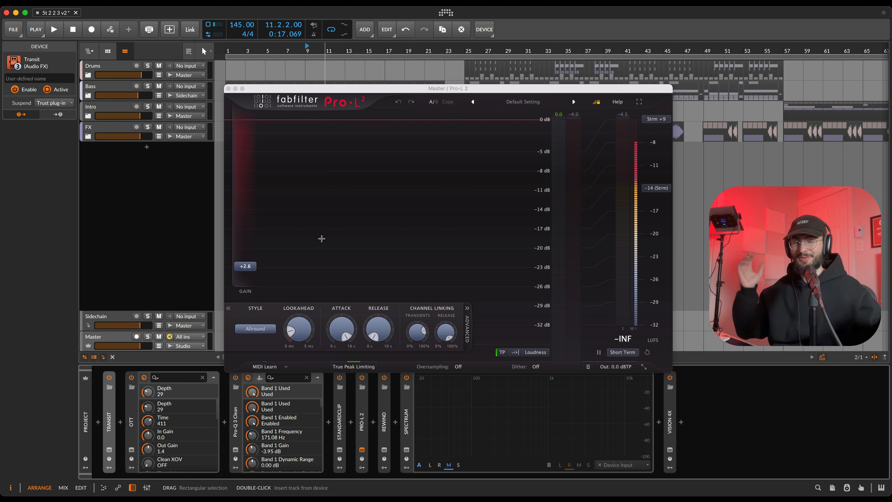
pyautogui.moveTo(341, 328); pyautogui.dragTo(317, 428)
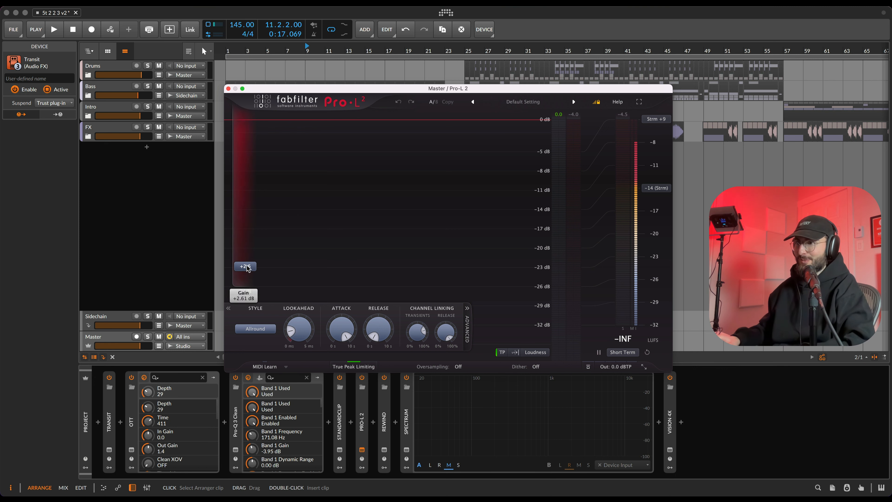
pyautogui.click(467, 47)
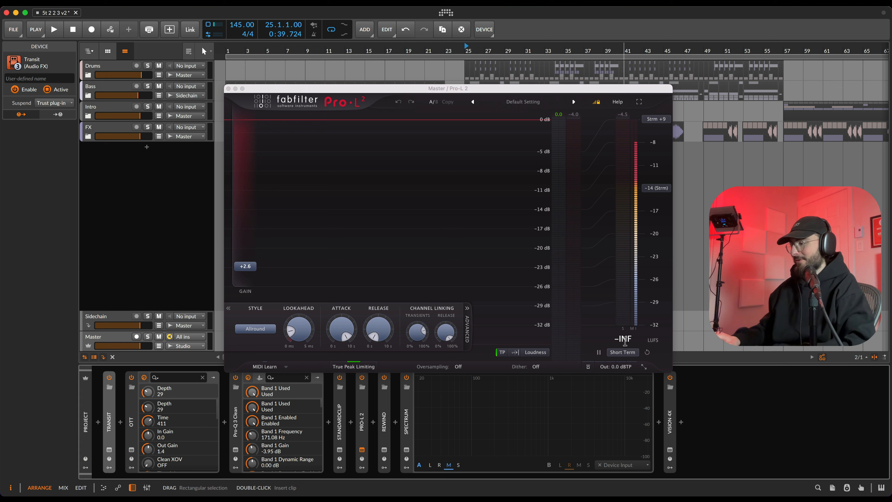
pyautogui.press('space')
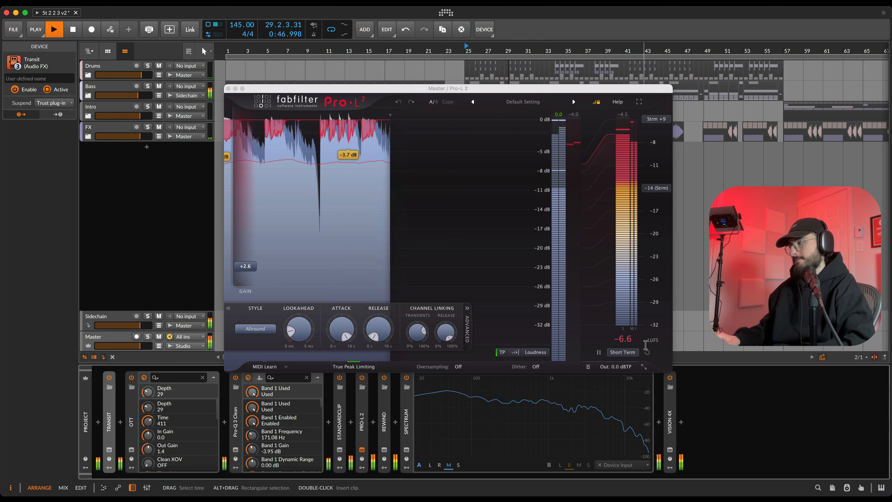
pyautogui.press('space')
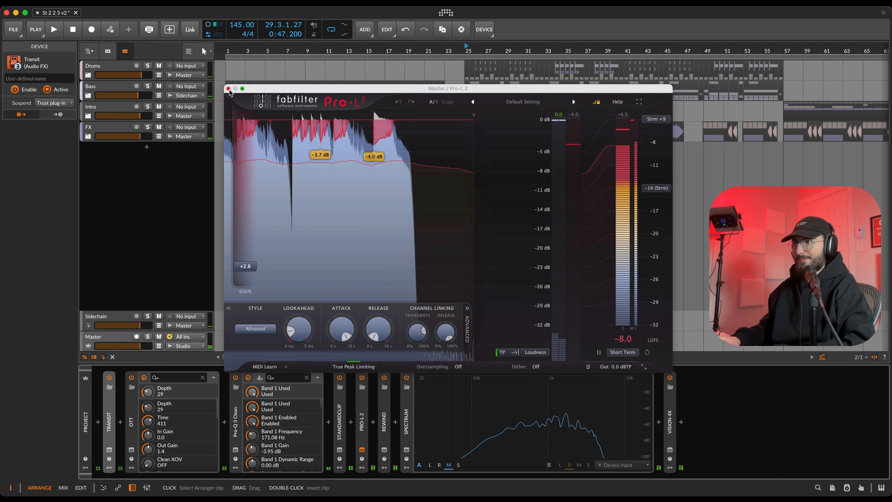
pyautogui.click(228, 89)
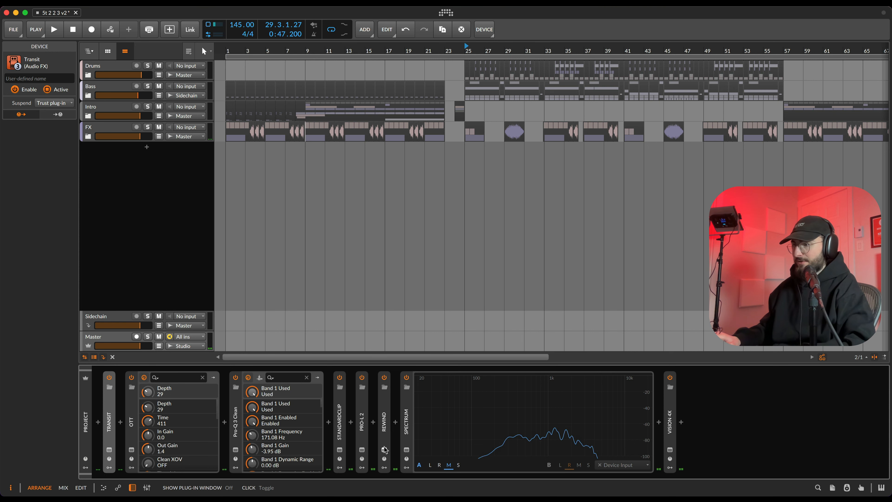
# View the Rewind plug-in on the Master track and delete the device from the chain.
pyautogui.click(385, 450)
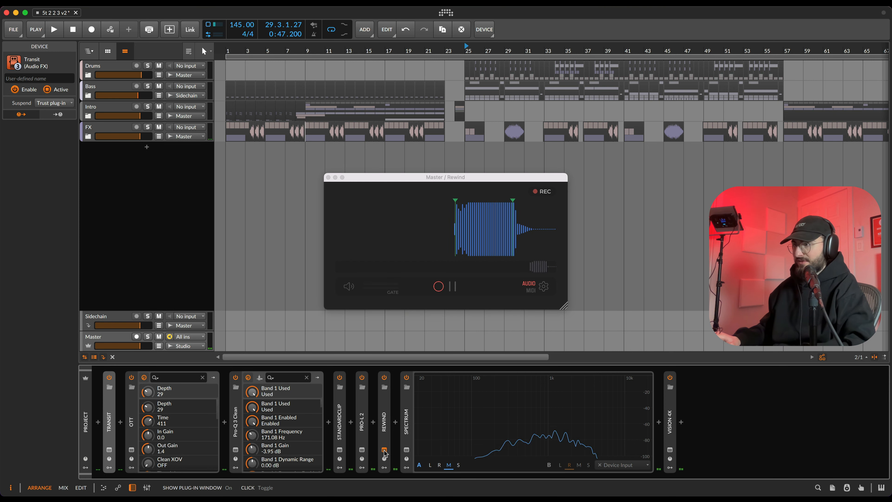
pyautogui.click(384, 427)
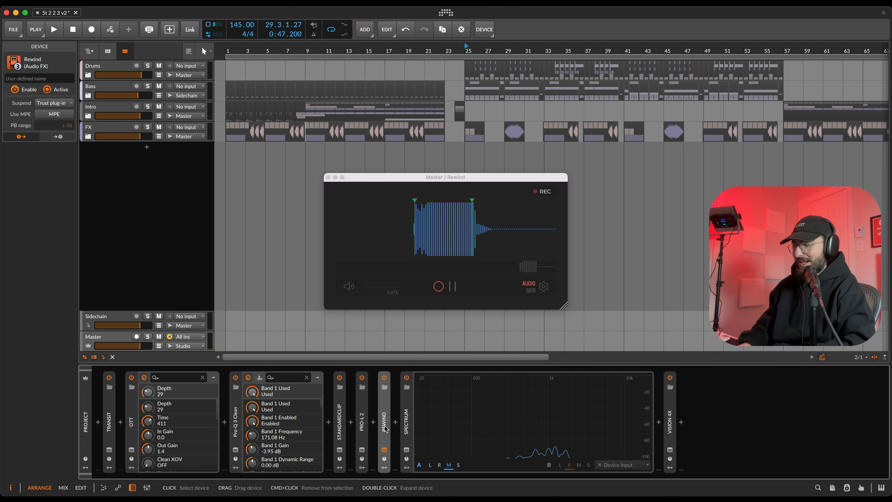
pyautogui.press('Delete')
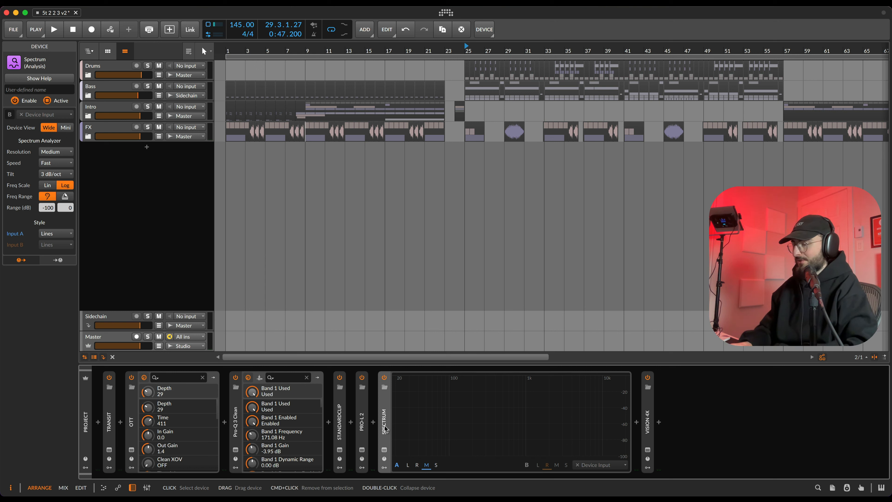
# Collapse the Spectrum device on the Master track, examine the low end in the VISION 4X analyzer during playback, and close its window.
pyautogui.doubleClick(384, 426)
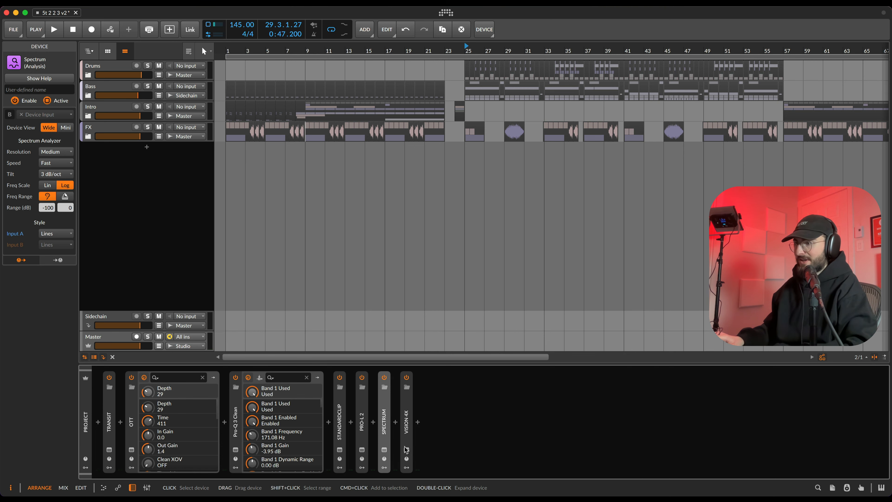
pyautogui.click(407, 449)
pyautogui.moveTo(473, 64); pyautogui.dragTo(442, 67)
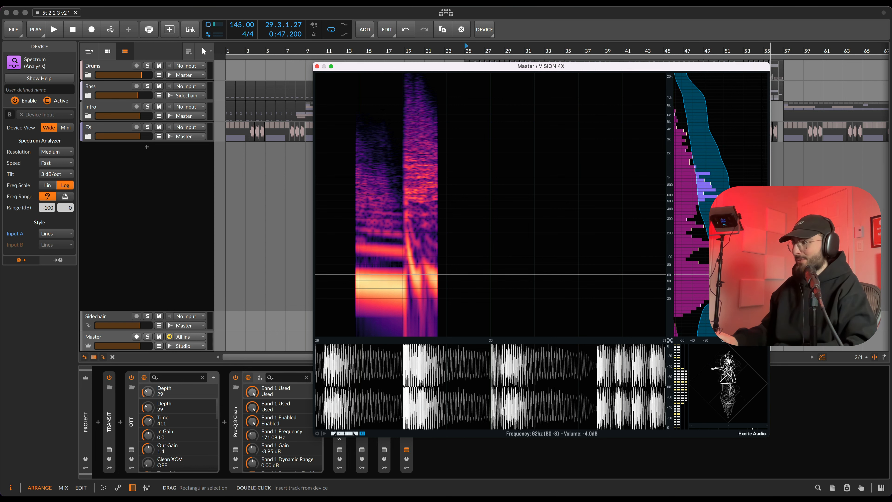
pyautogui.press('space')
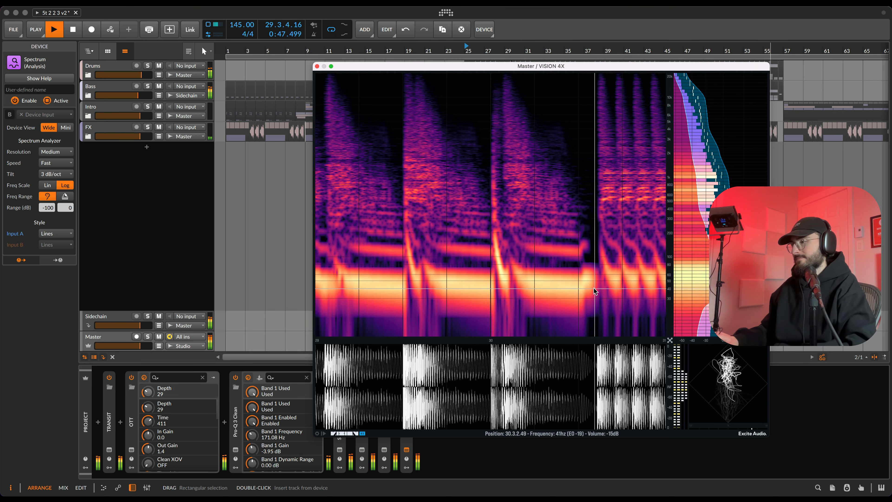
pyautogui.press('space')
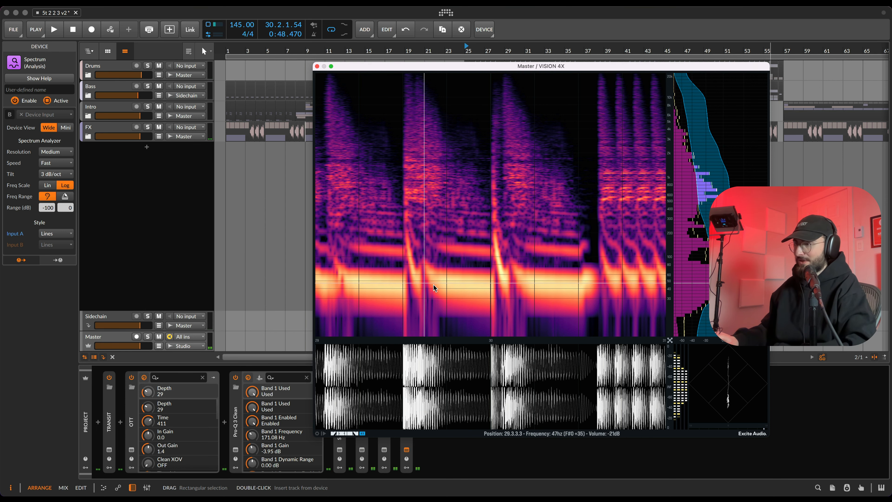
pyautogui.click(317, 66)
pyautogui.scroll(-5, 418, 208)
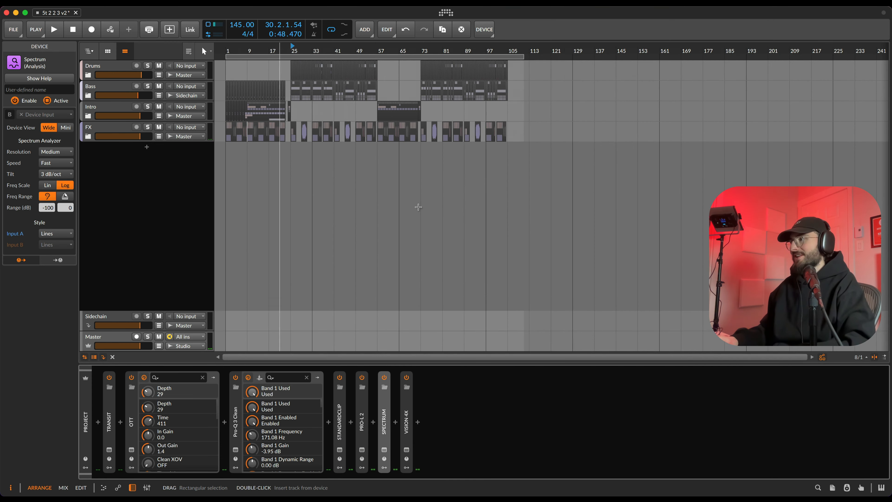
pyautogui.scroll(4, 260, 198)
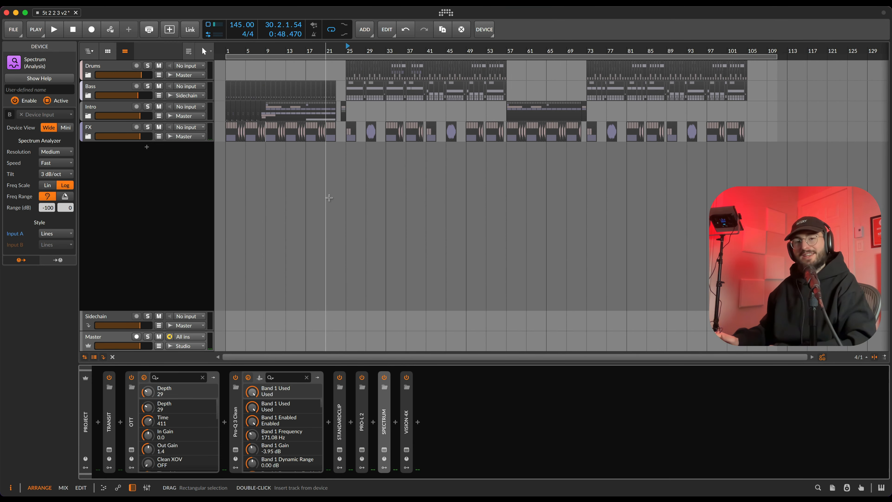